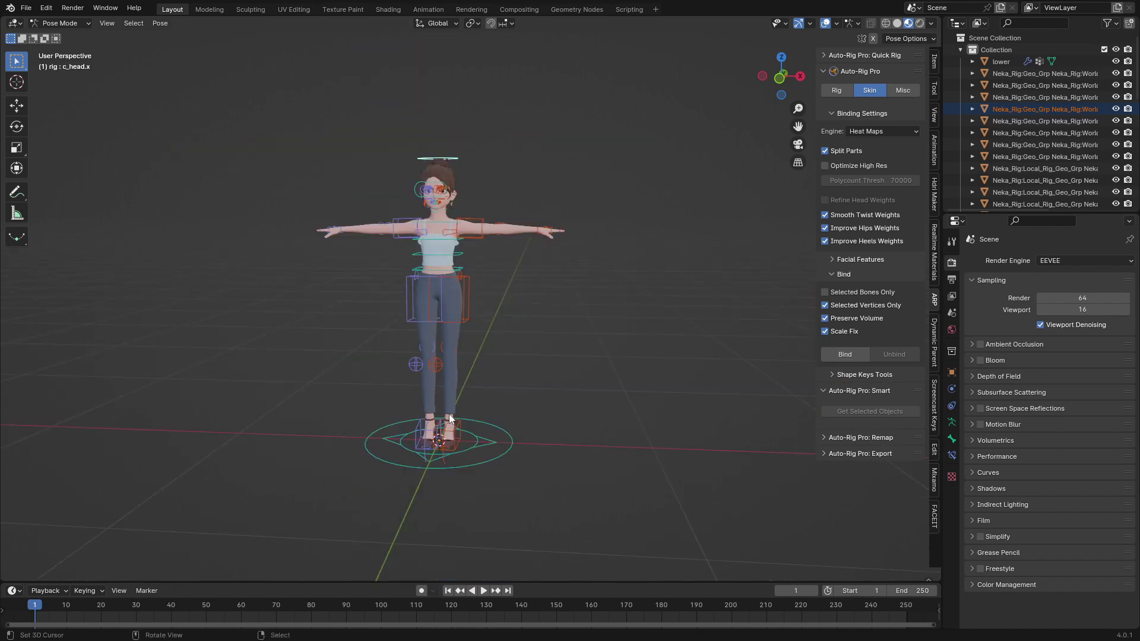
Move the left foot IK control outward and up to test how the leg bends.
right_click(467, 432)
scroll(468, 432, "up", 2)
key("g")
left_click(490, 469)
middle_click_drag(490, 469, 468, 434)
scroll(468, 434, "up", 3)
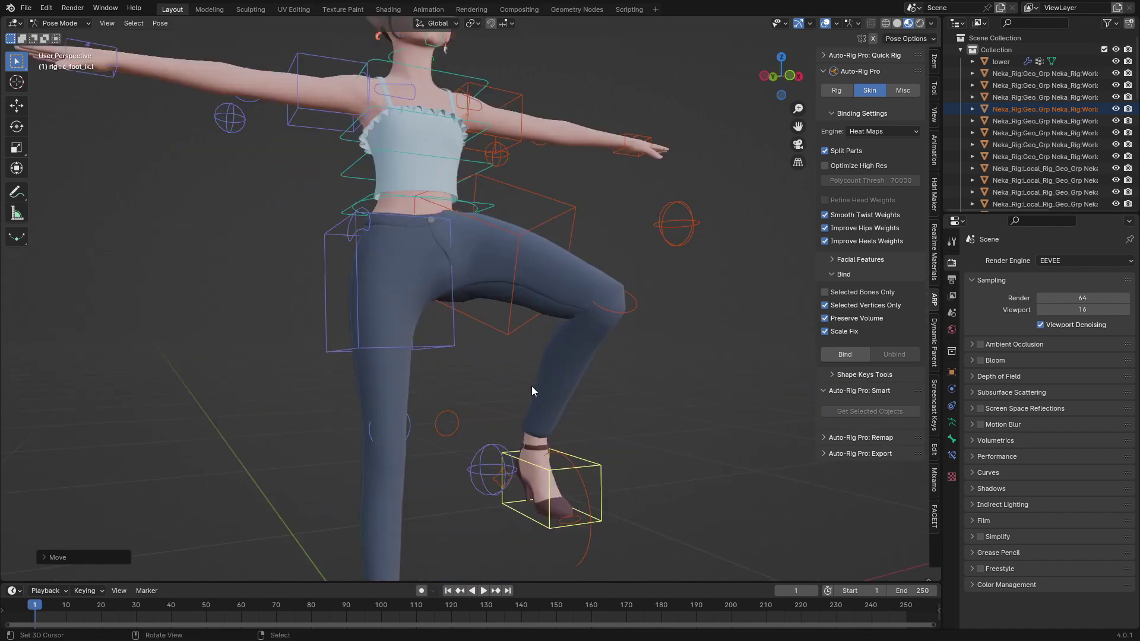
middle_click_drag(532, 386, 522, 356)
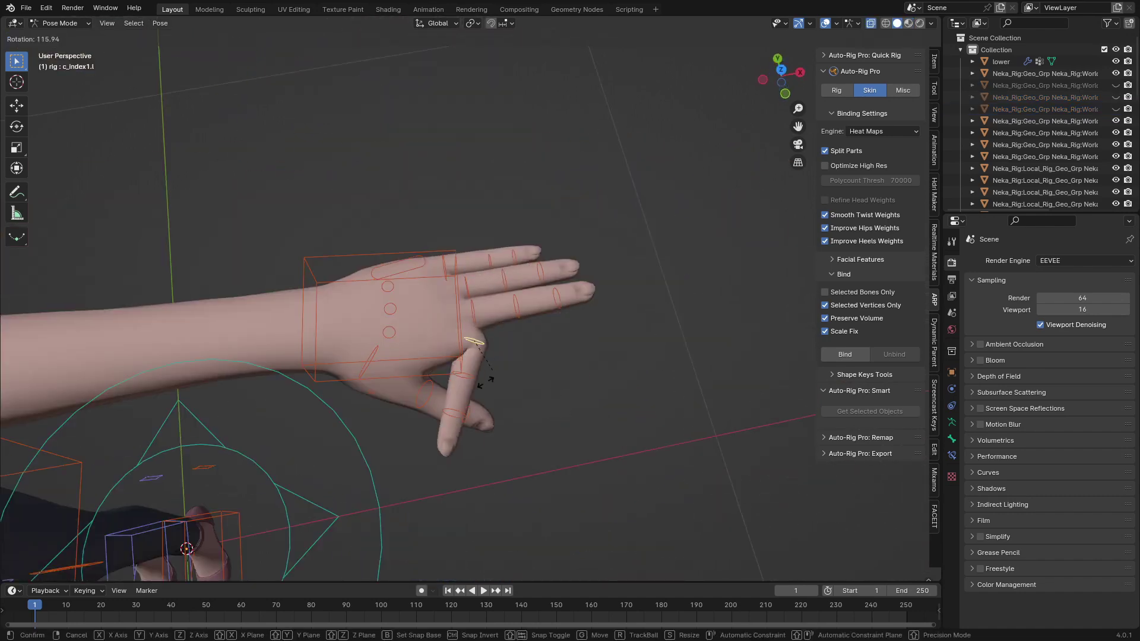
Test the rotation of the left hand's index and middle finger controls, cancelling the rotation.
key("Escape")
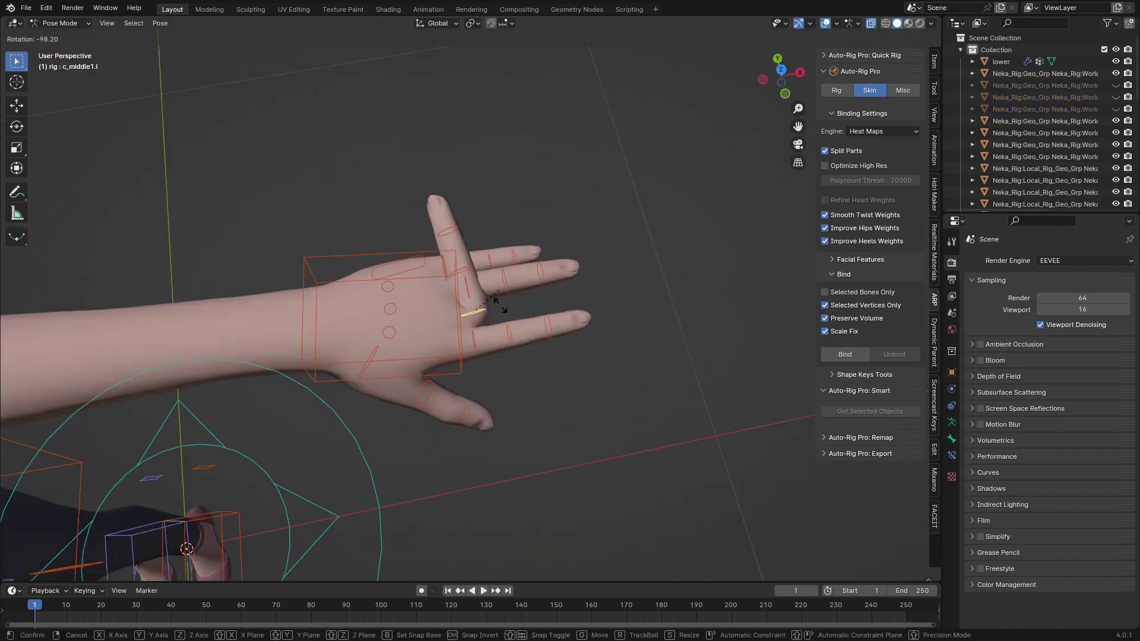
scroll(480, 393, "down", 3)
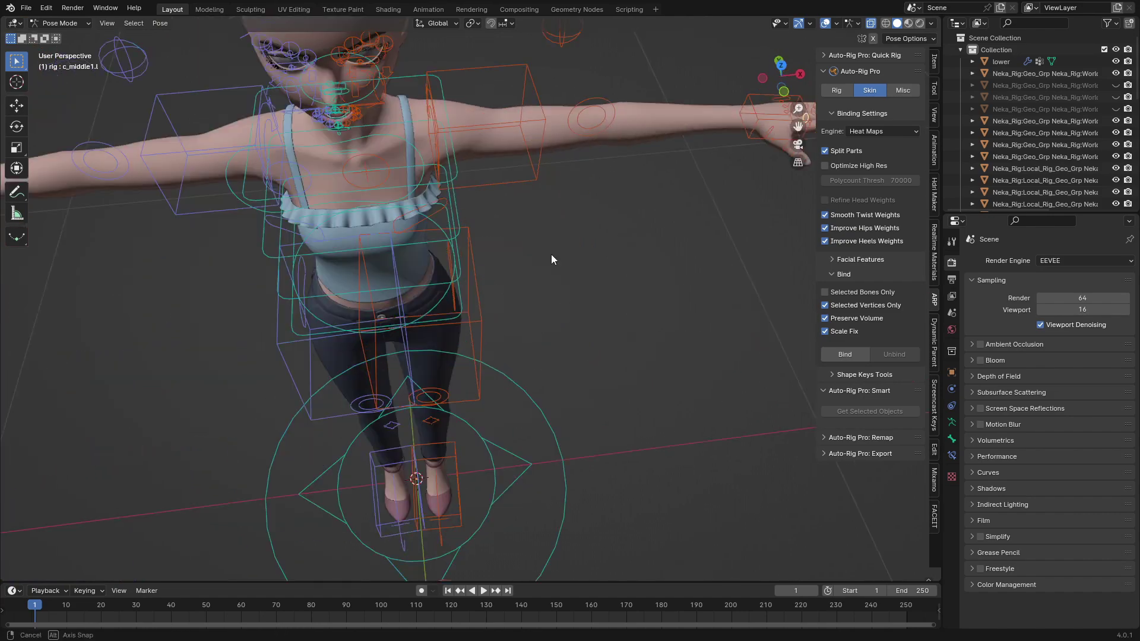
Move the jawbone control down to test opening the character's mouth.
scroll(397, 226, "up", 4)
key("g")
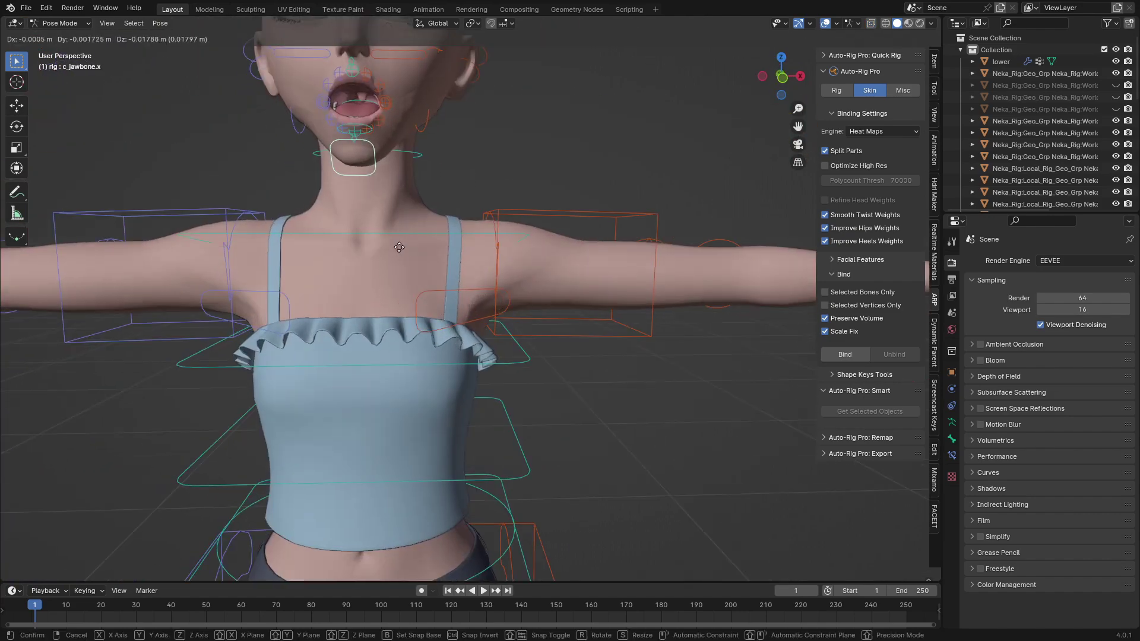
left_click(399, 249)
scroll(410, 267, "up", 3)
key("g")
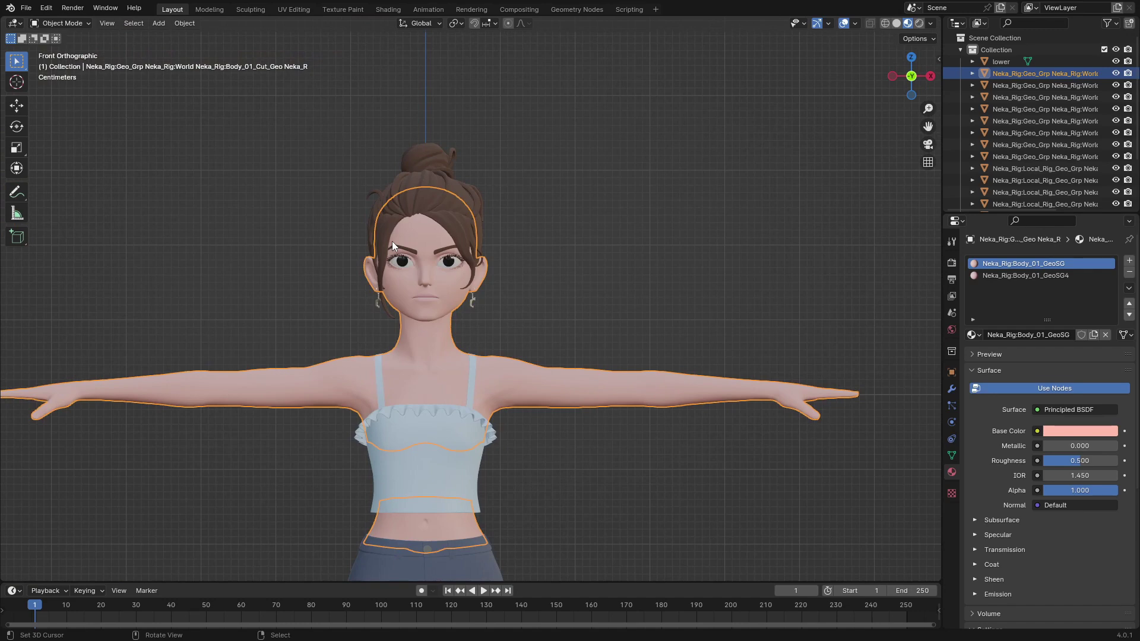
Hide the body mesh and check that the lower teeth move separately from the upper teeth, cancelling the move.
key("h")
scroll(392, 241, "up", 9)
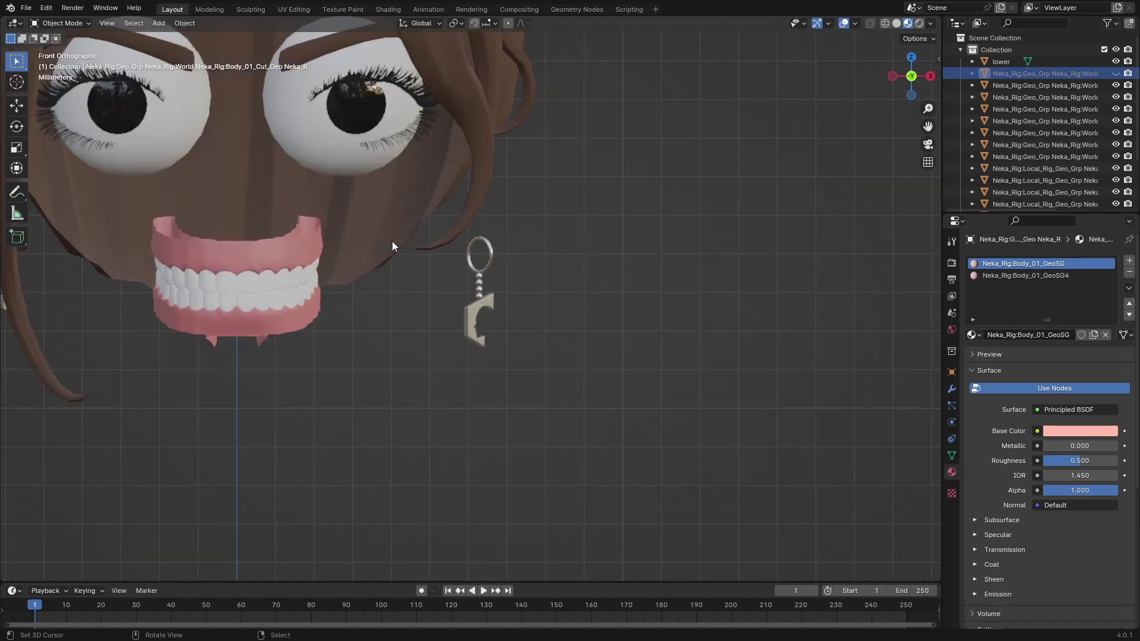
left_click(243, 271)
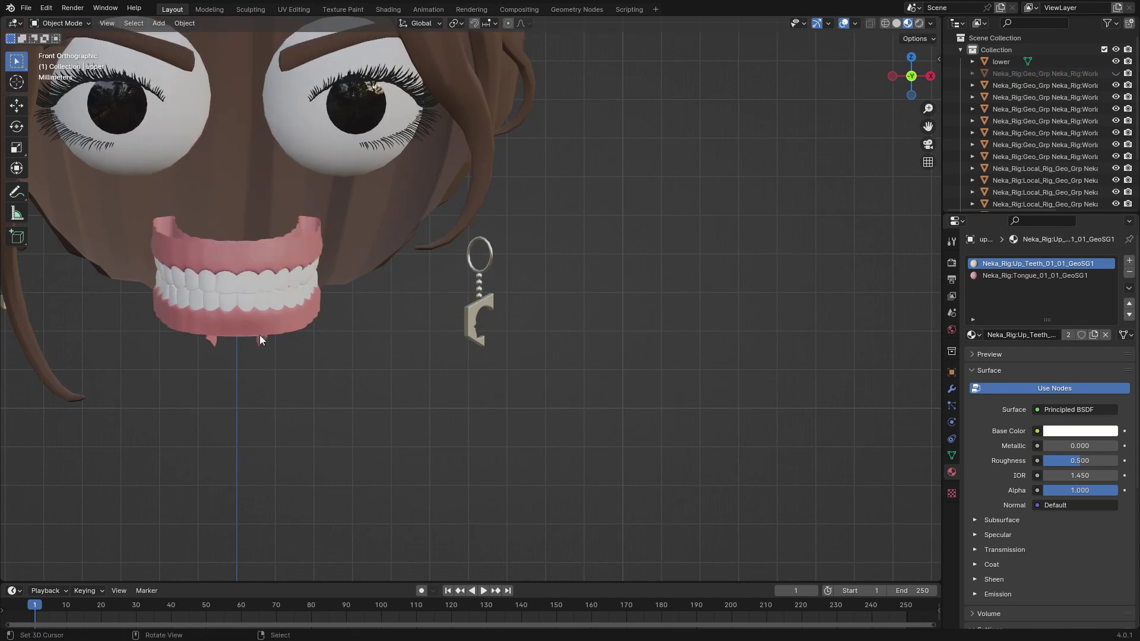
right_click(251, 302)
key("g")
right_click(249, 498)
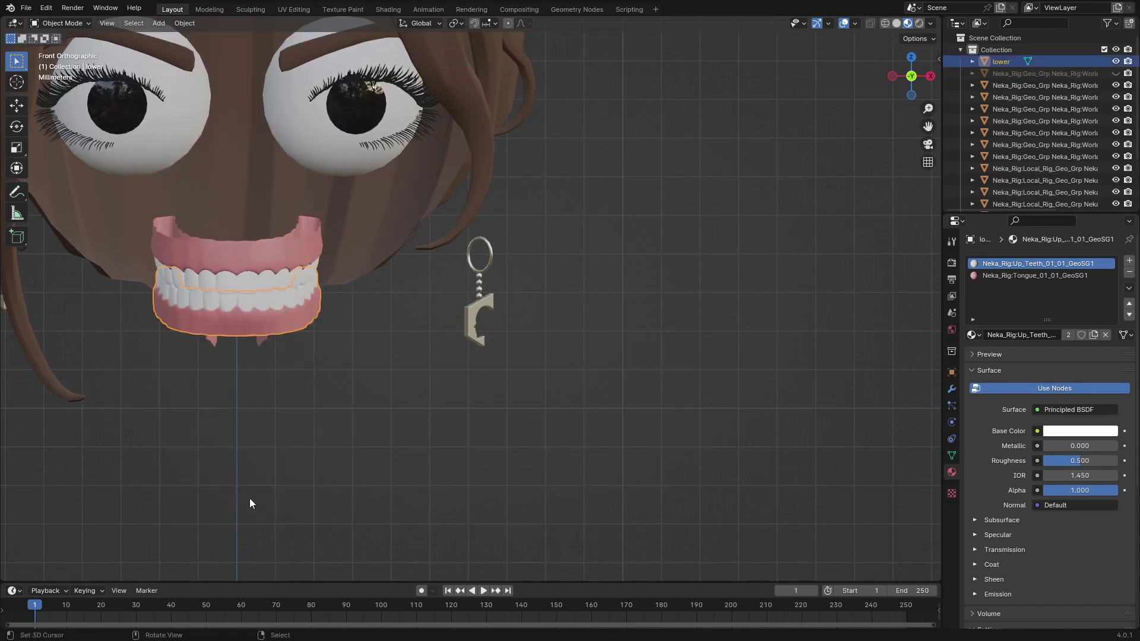
Hide the lower and upper teeth and check that the tongue is a separate object, cancelling its test move.
key("h")
right_click(244, 290)
key("h")
left_click(240, 323)
key("g")
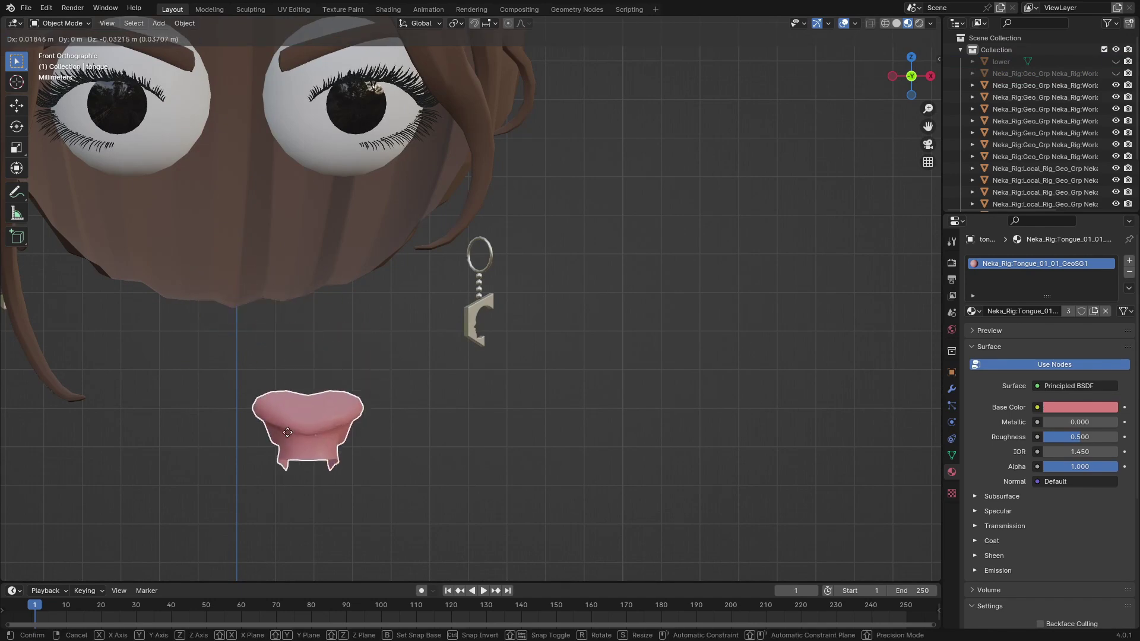
right_click(265, 418)
Check that both eyeballs and the eyelashes are separate objects by test-moving each one.
left_click(340, 131)
scroll(328, 145, "down", 6)
key("g")
right_click(401, 183)
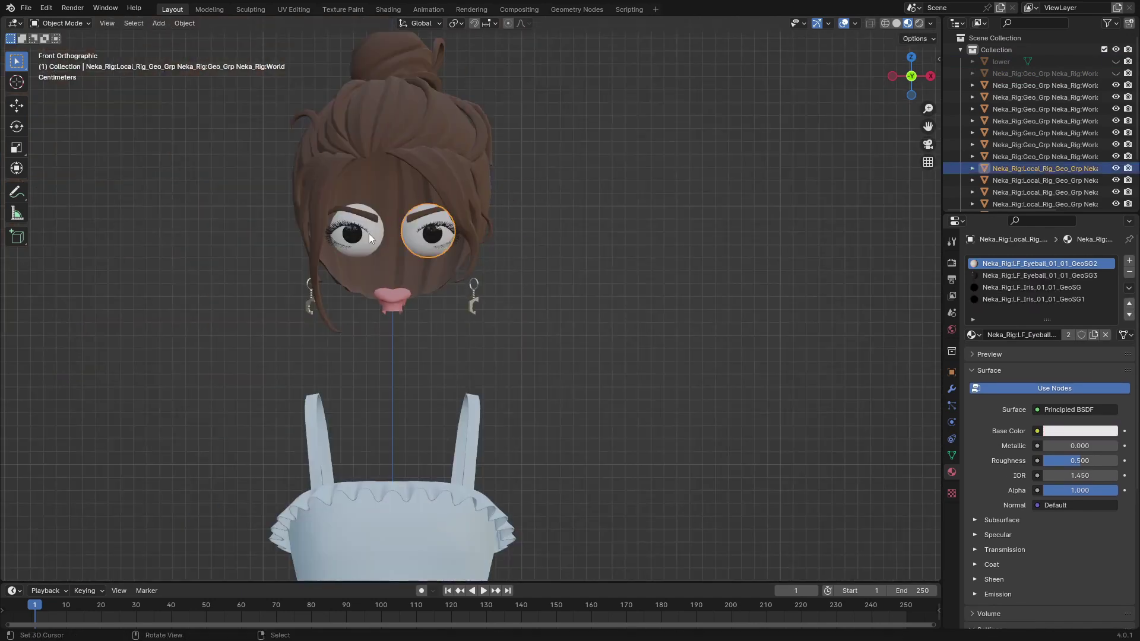
left_click(369, 233)
key("g")
right_click(374, 248)
left_click(373, 242)
key("g")
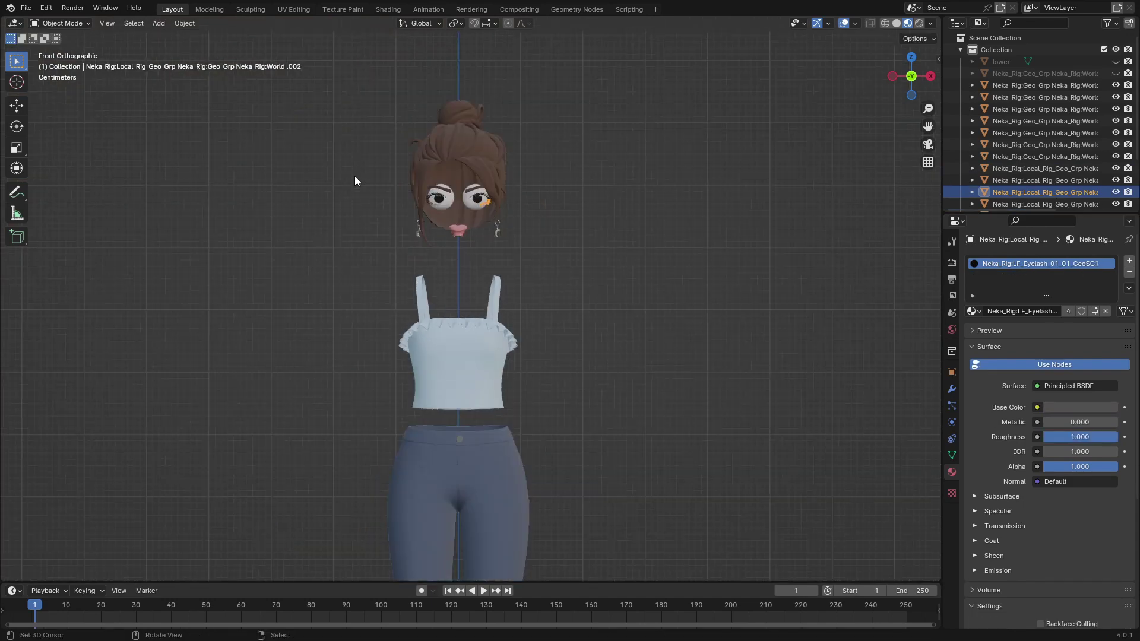
Unhide all hidden parts, show the Auto-Rig Pro tools and select every mesh of the character.
scroll(355, 176, "down", 1)
key("alt+h")
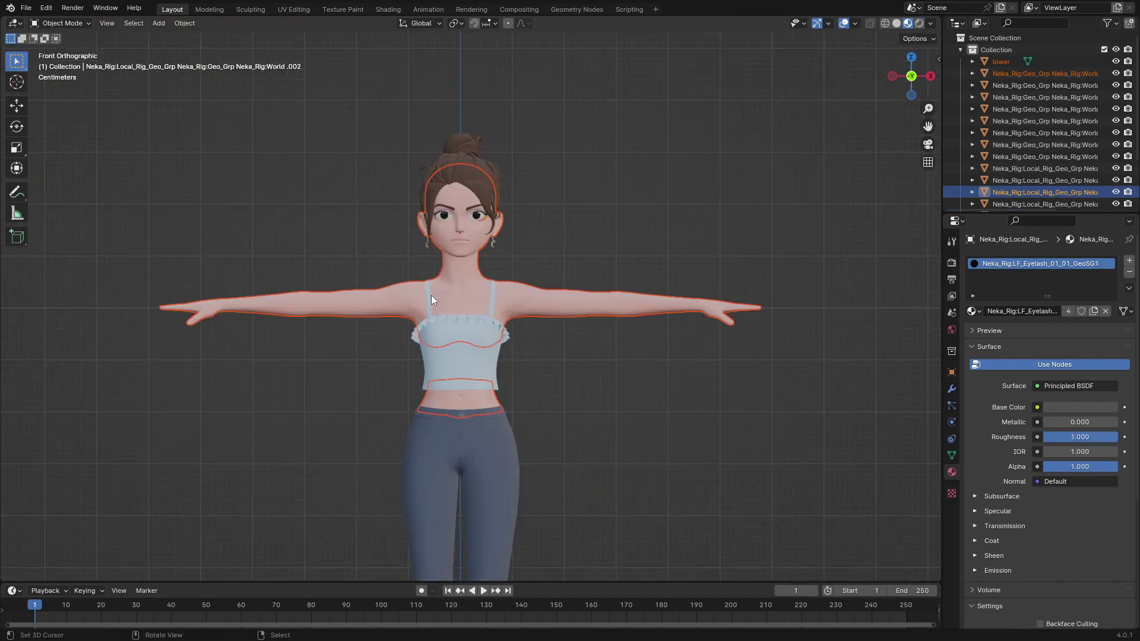
key("n")
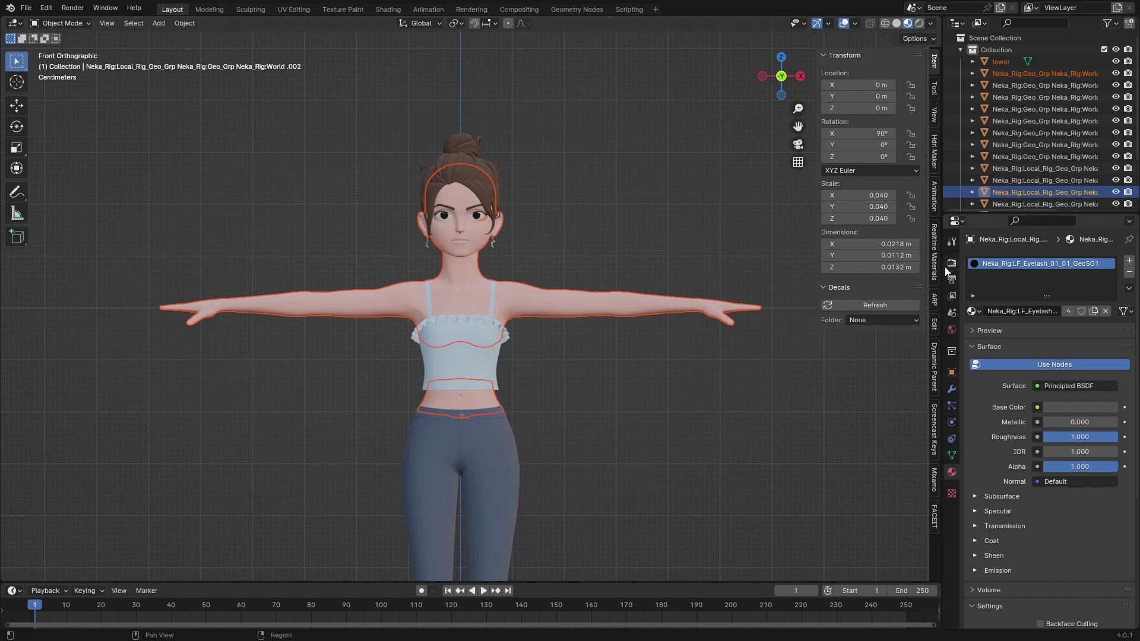
left_click(933, 302)
key("a")
scroll(623, 358, "down", 5)
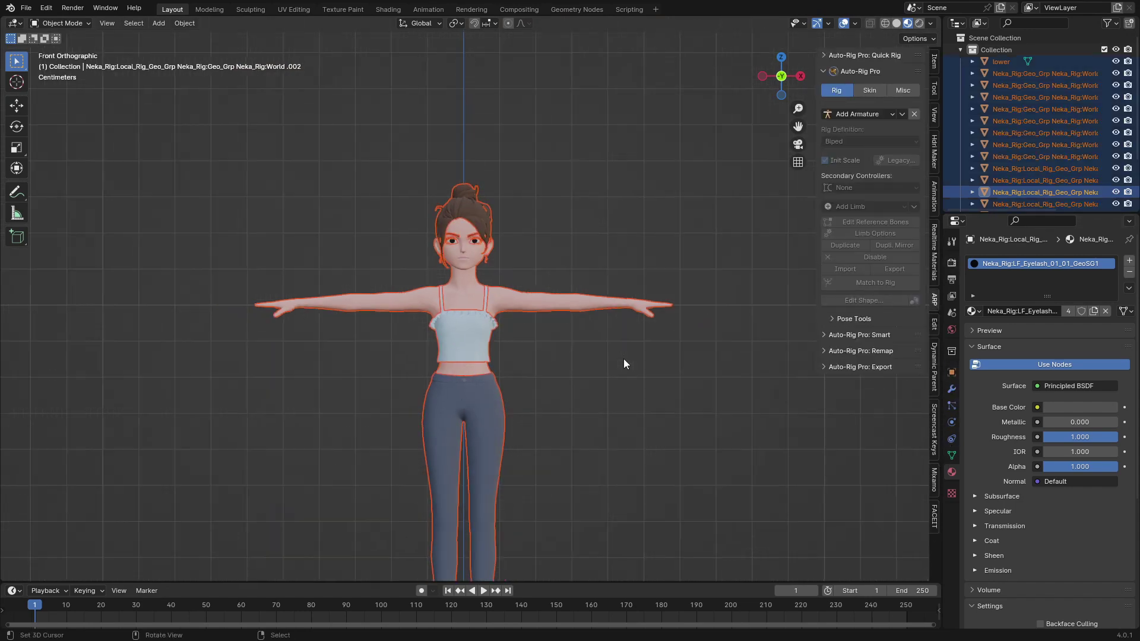
middle_click_drag(518, 404, 512, 308, "shift")
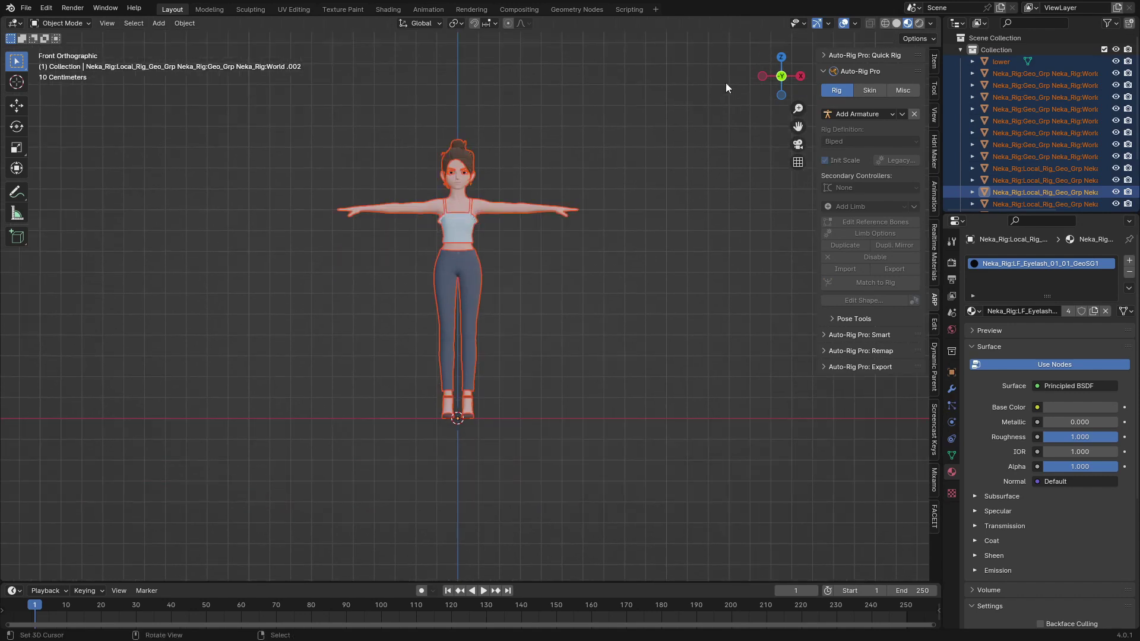
Start the Auto-Rig Pro Smart setup on the selected meshes in Full Body mode.
left_click(876, 336)
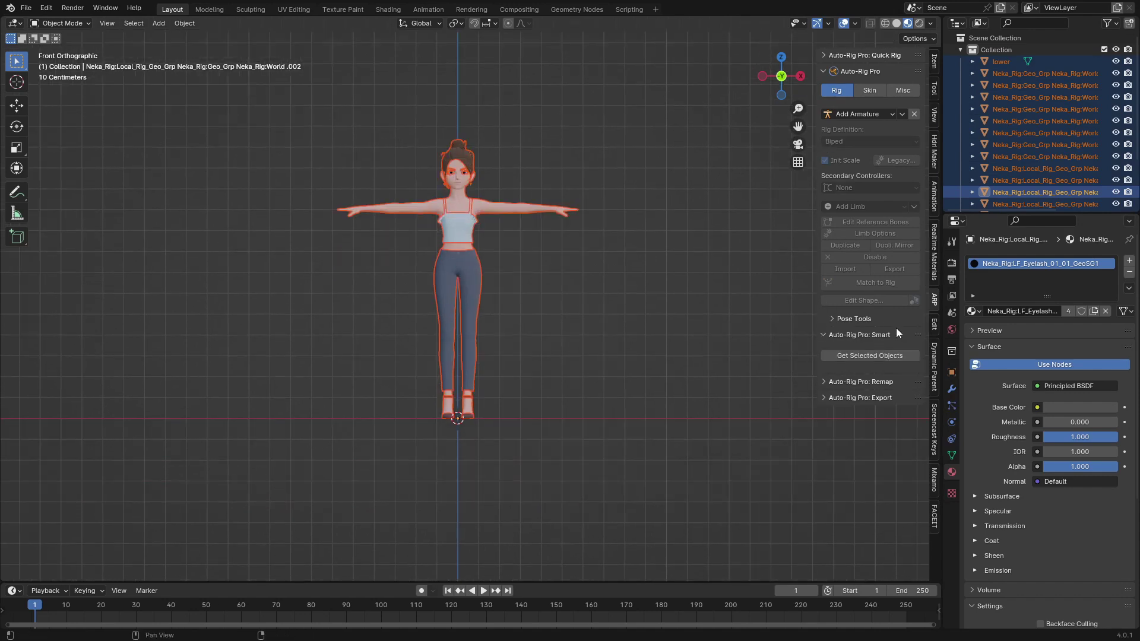
left_click(857, 356)
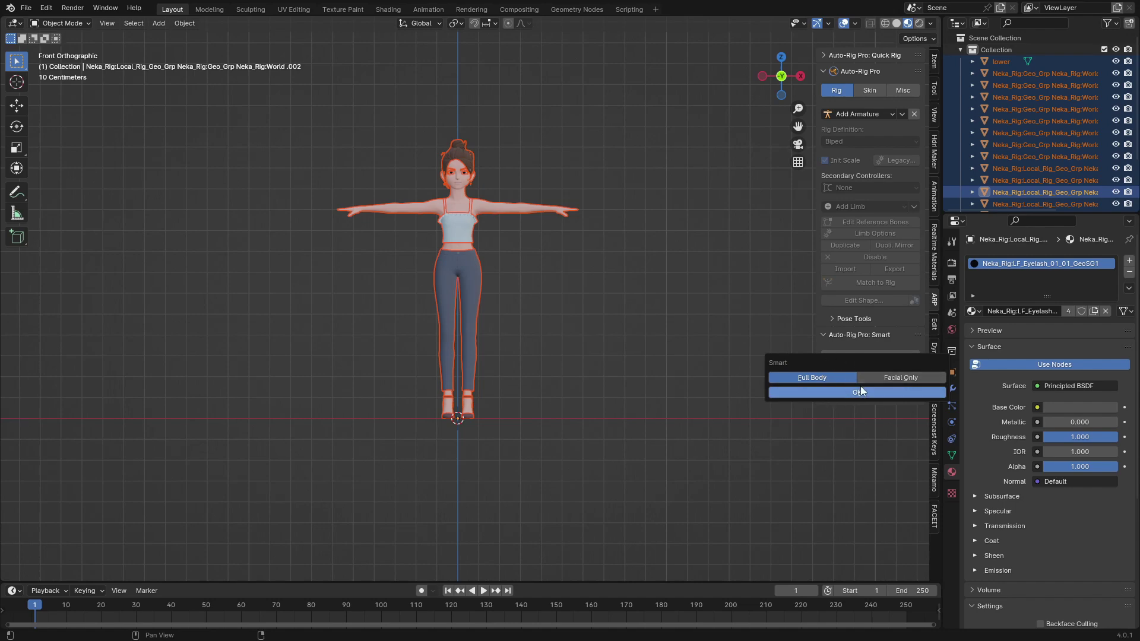
left_click(855, 392)
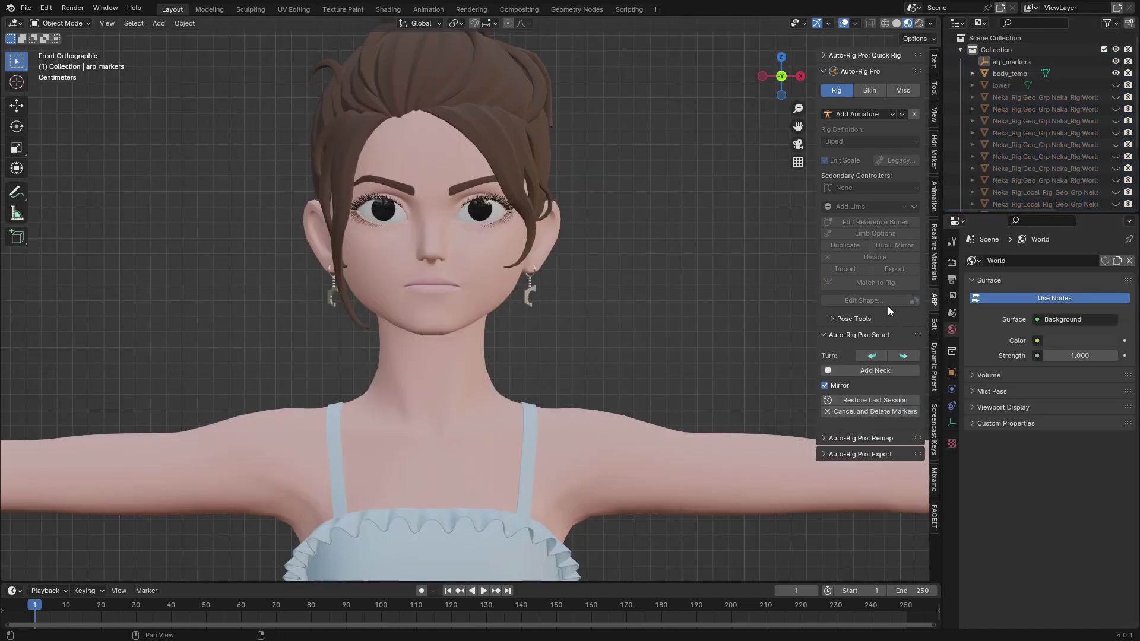
Add the neck marker at mid-neck and the chin marker on the tip of the chin.
left_click(888, 372)
left_click(557, 383)
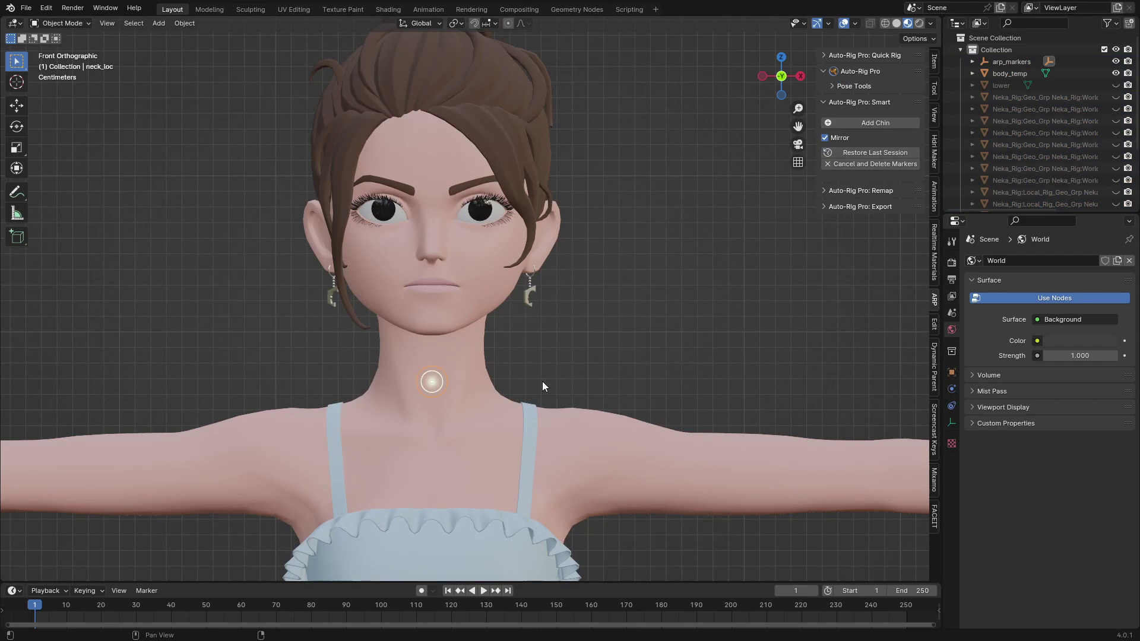
left_click(853, 124)
left_click(580, 322)
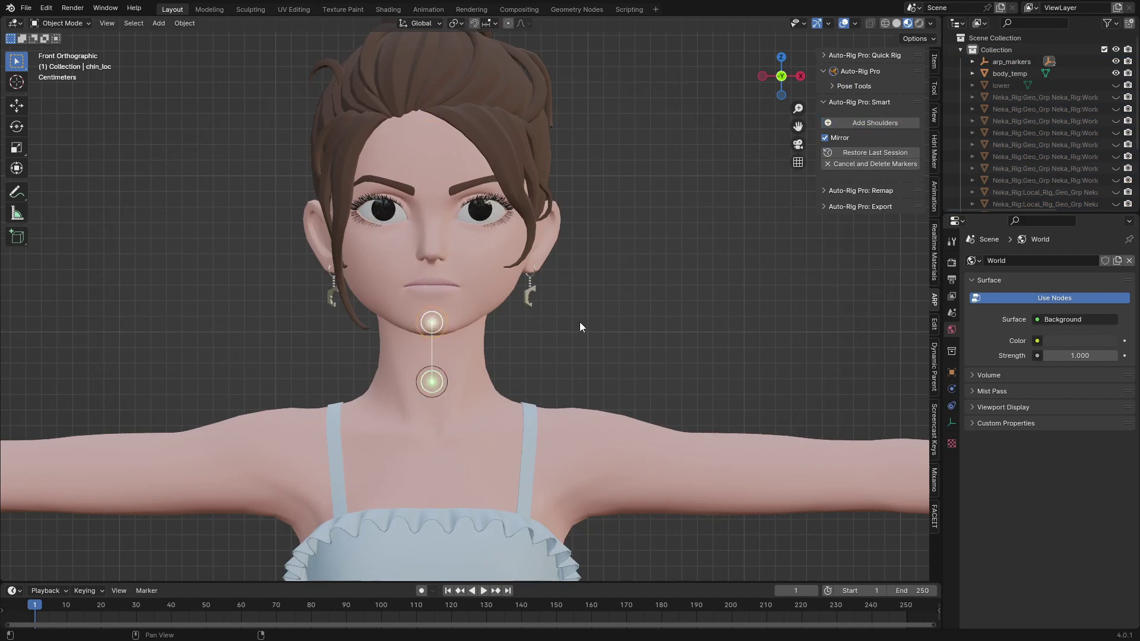
Add the mirrored shoulder markers at the shoulder joints and the wrist markers at the wrists.
left_click(874, 123)
left_click(564, 465)
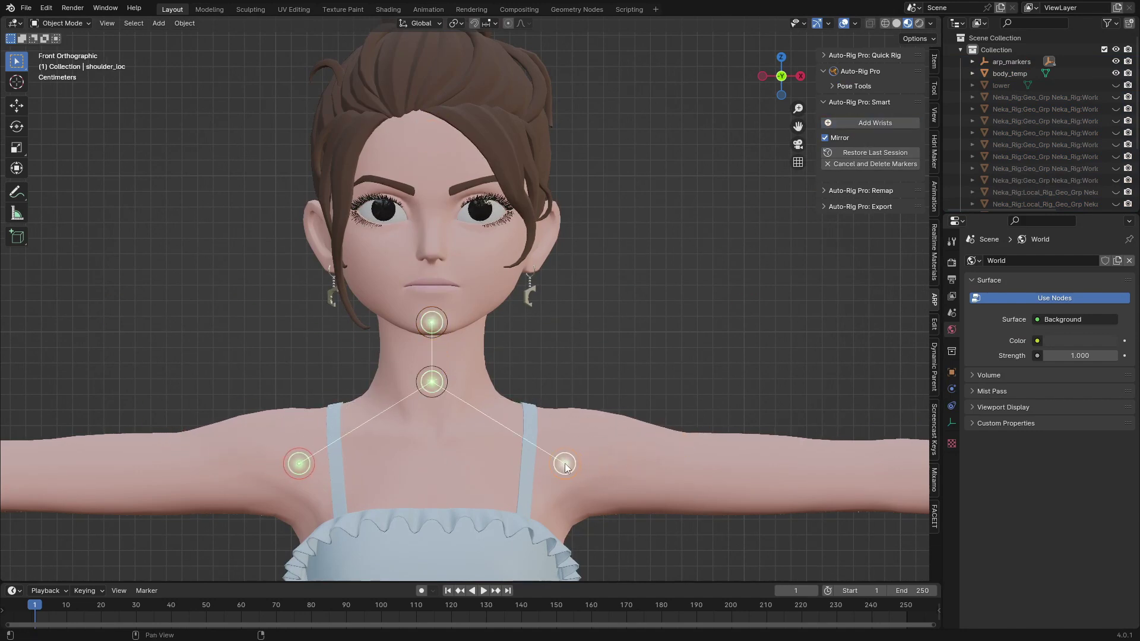
left_click(575, 465)
middle_click_drag(575, 466, 13, 363, "shift")
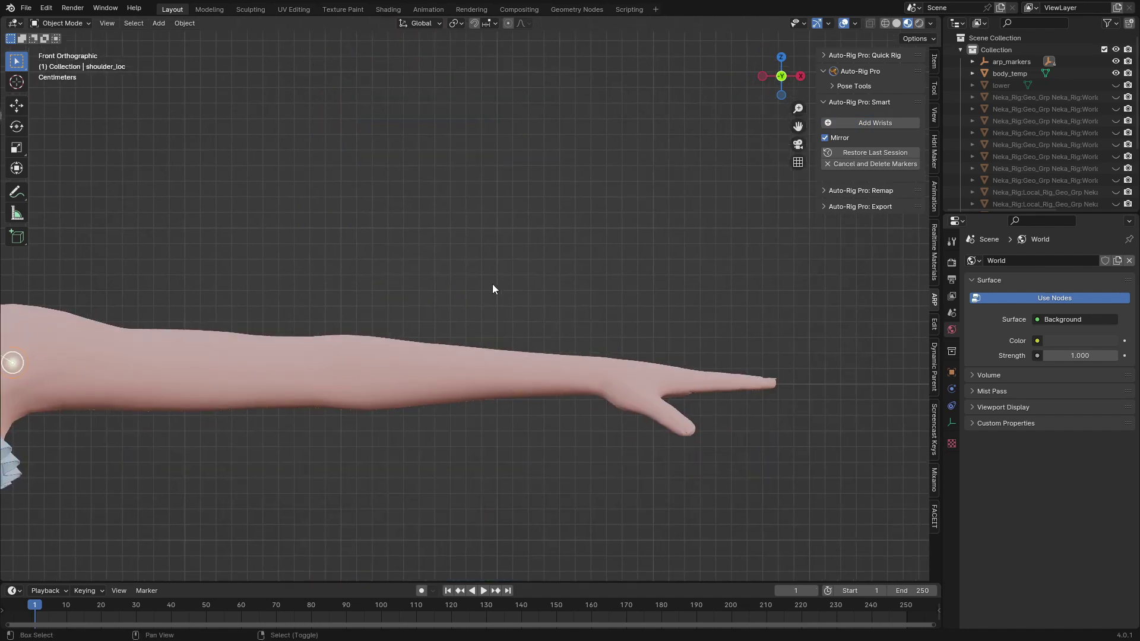
middle_click_drag(493, 285, 435, 282, "shift")
left_click(875, 121)
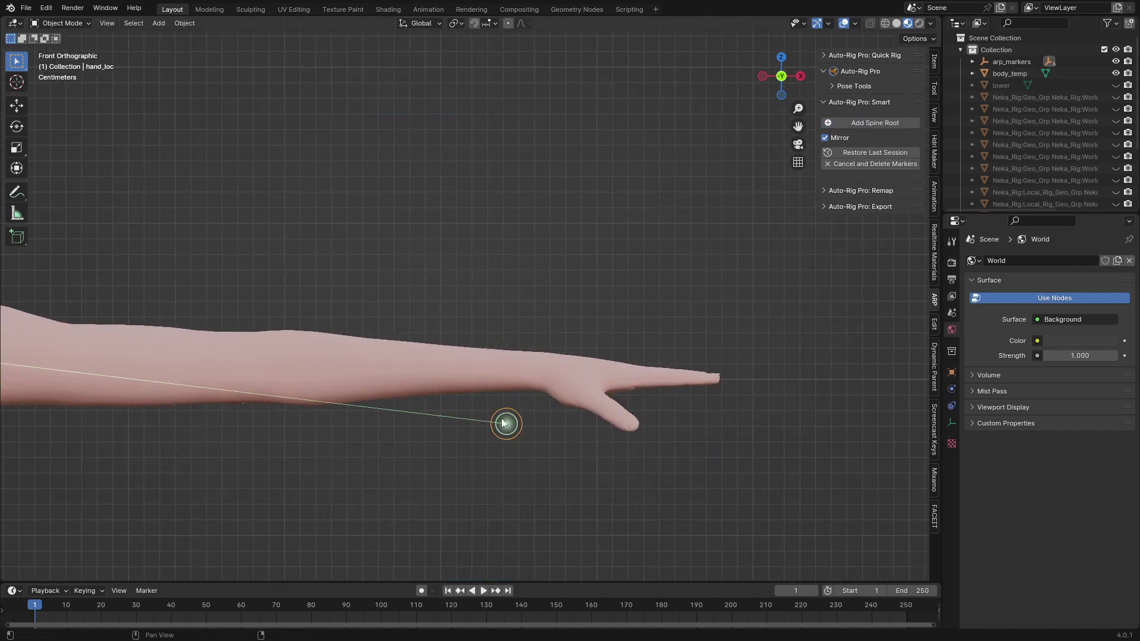
left_click(537, 371)
Add the spine root marker at the hips and the mirrored ankle markers on the ankles.
left_click(895, 126)
left_click(399, 320)
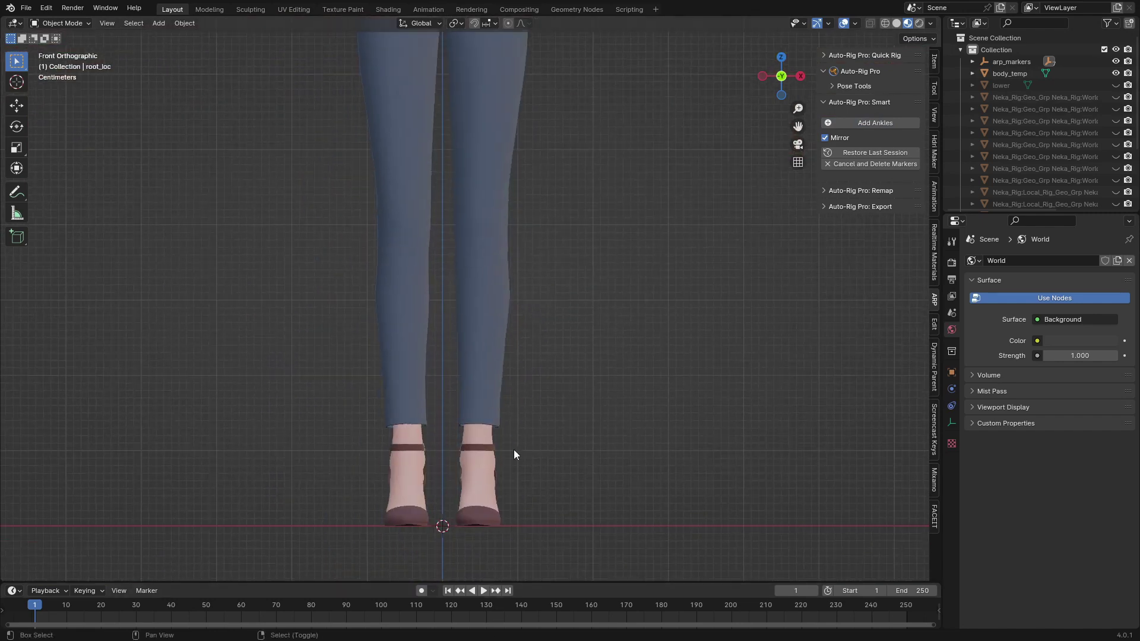
middle_click_drag(514, 449, 509, 402, "shift")
left_click(875, 123)
left_click(474, 383)
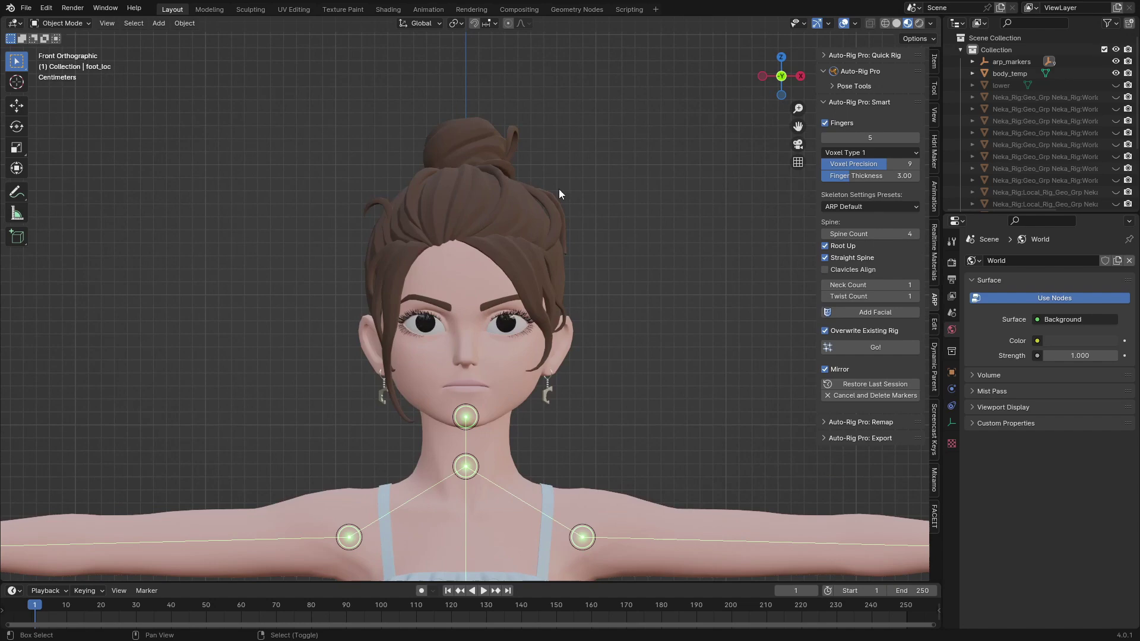
Add the facial markers to the Smart rig setup.
middle_click_drag(540, 462, 525, 216, "shift")
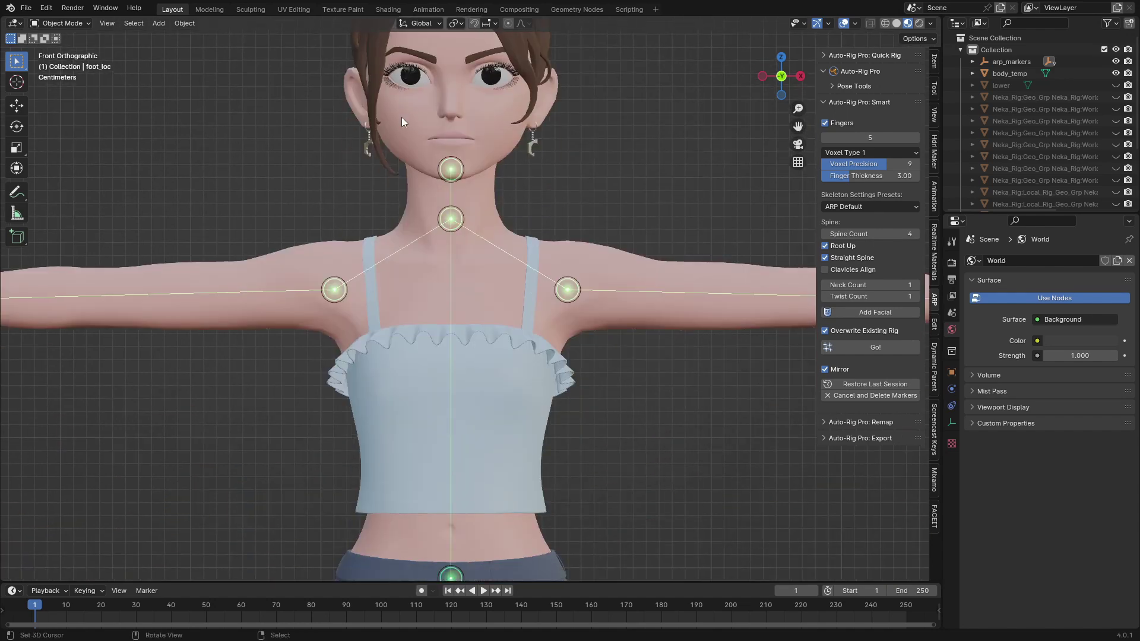
middle_click_drag(402, 117, 421, 287, "shift")
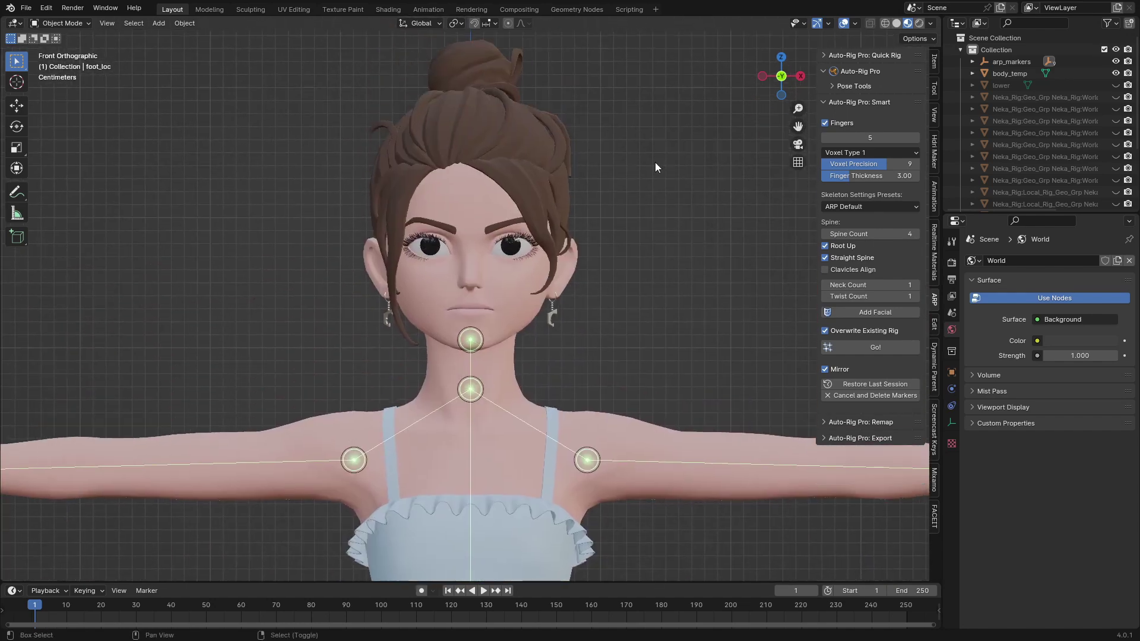
left_click(850, 314)
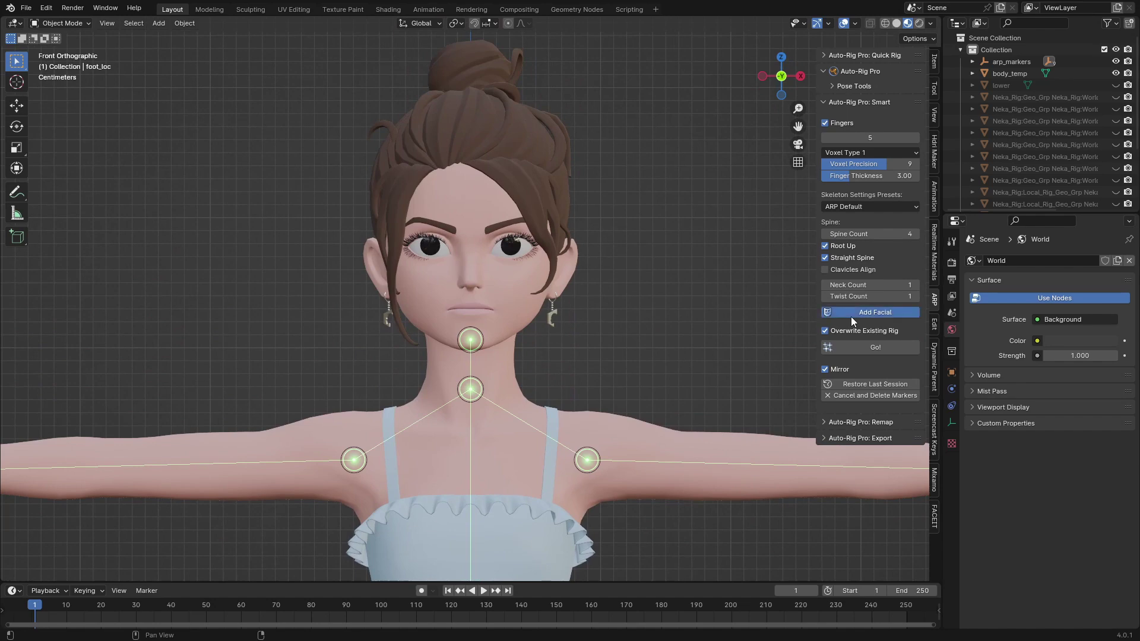
middle_click_drag(474, 191, 397, 209, "shift")
scroll(492, 159, "up", 2)
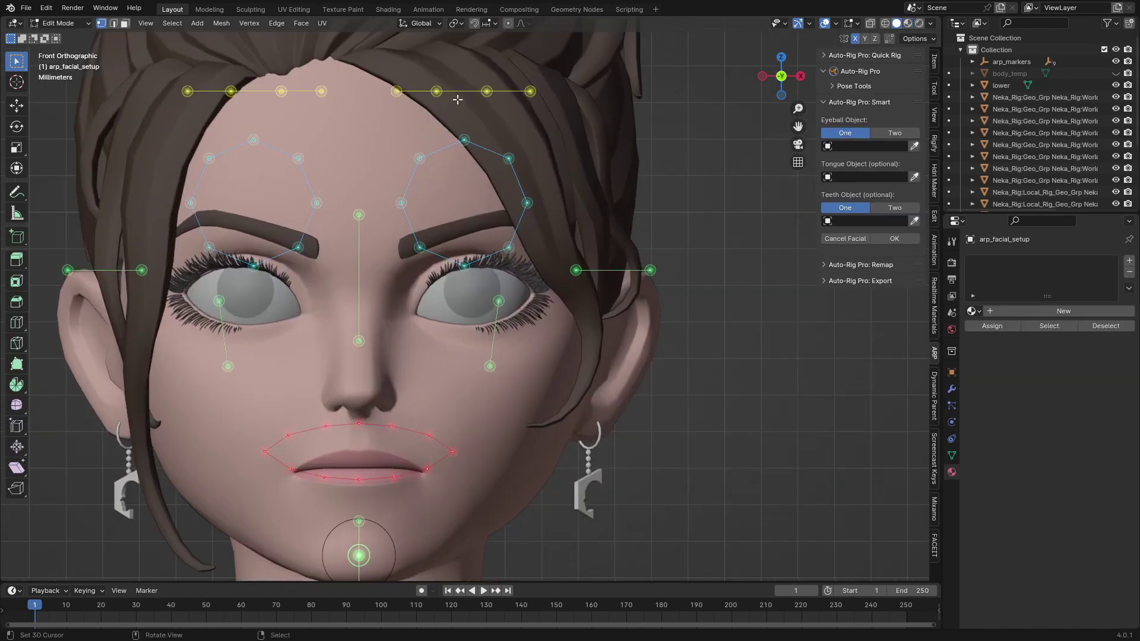
Move the mirrored eyebrow markers from the forehead down along the eyebrows, from inner to outer end.
middle_click_drag(457, 99, 414, 285, "shift")
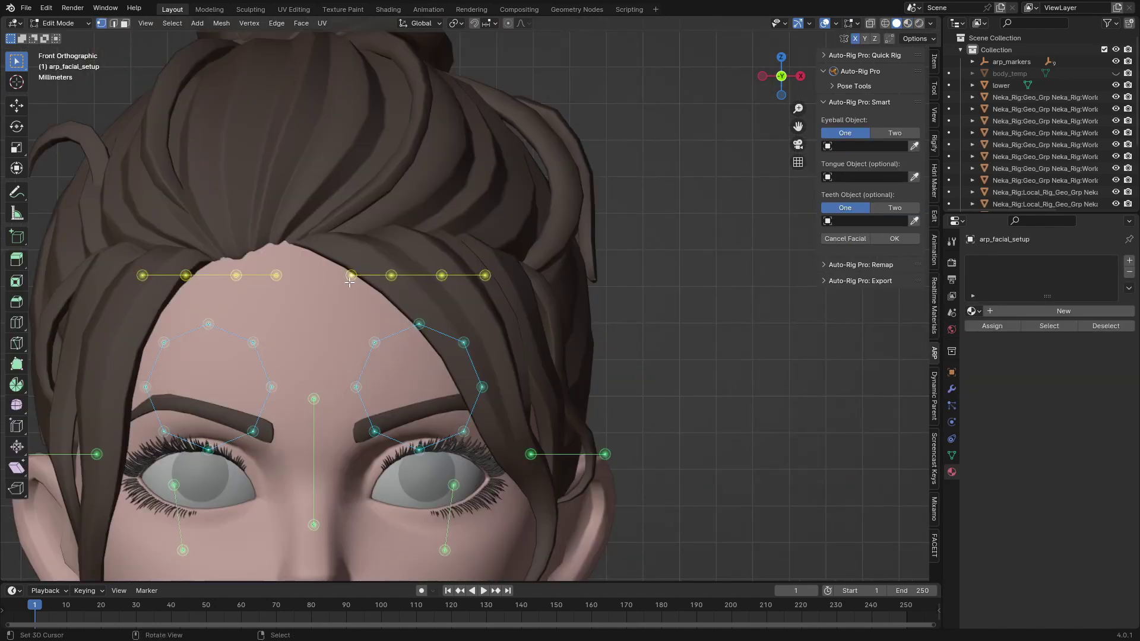
right_click_drag(349, 282, 361, 440)
right_click(401, 265)
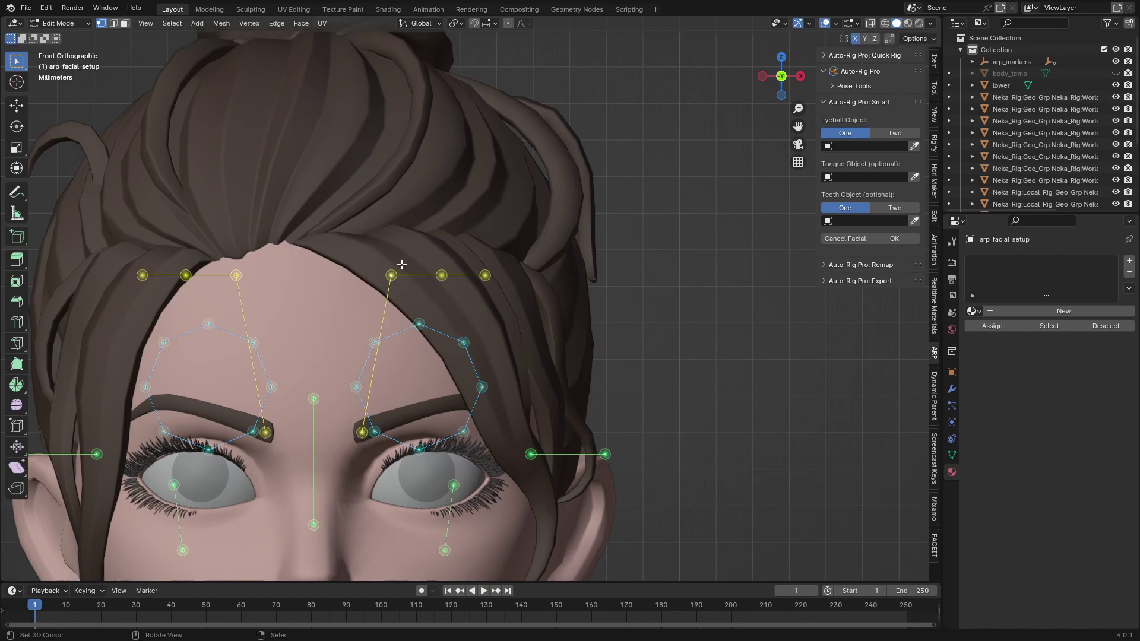
left_click_drag(391, 275, 405, 409)
left_click_drag(485, 275, 505, 403)
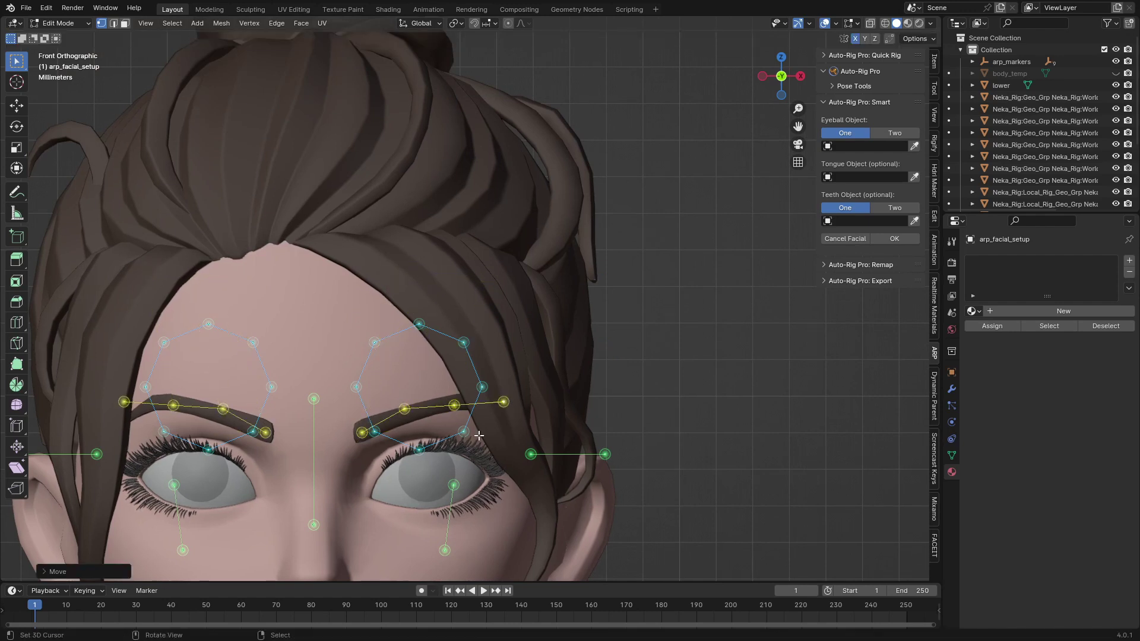
Switch to Object Mode, hide the hair mesh covering the forehead and reselect the facial marker object.
left_click(73, 25)
left_click(81, 37)
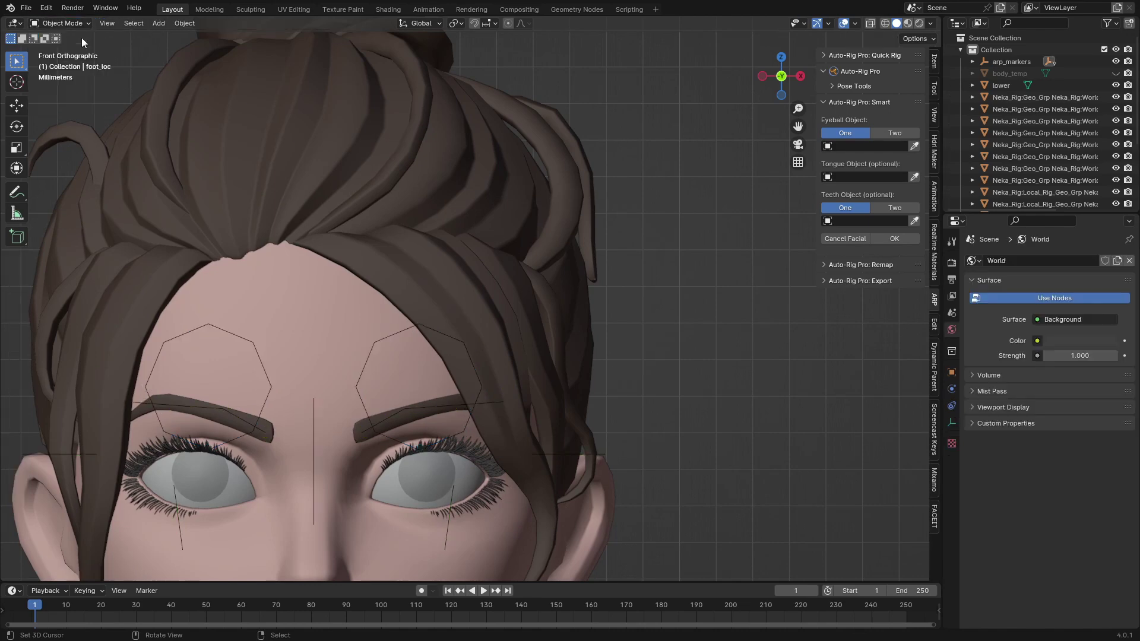
left_click(272, 133)
key("h")
left_click(223, 330)
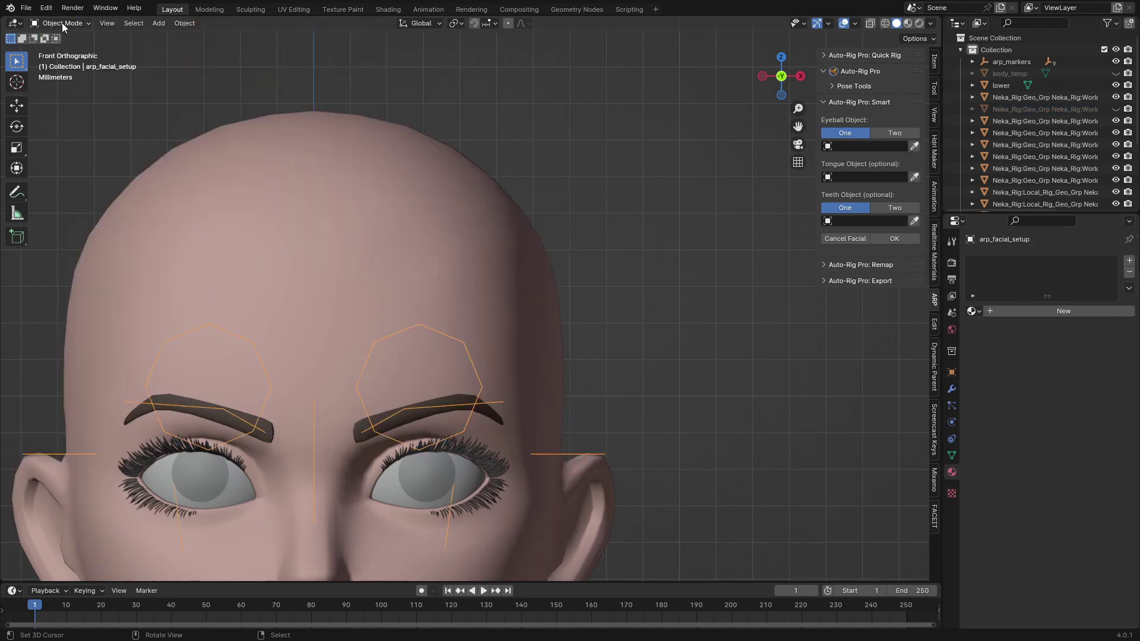
Put the facial marker object in Edit Mode and move the mirrored outermost eyebrow markers down and inward onto the eyebrow ends.
left_click(62, 22)
left_click(77, 49)
middle_click_drag(356, 304, 311, 118, "shift")
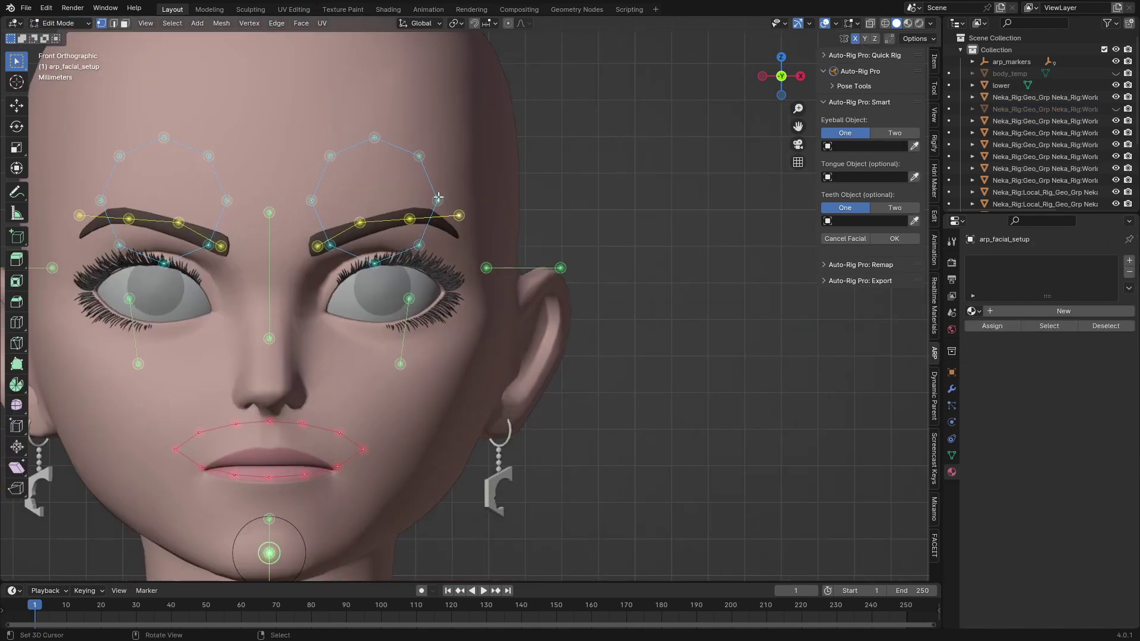
left_click_drag(459, 217, 449, 228)
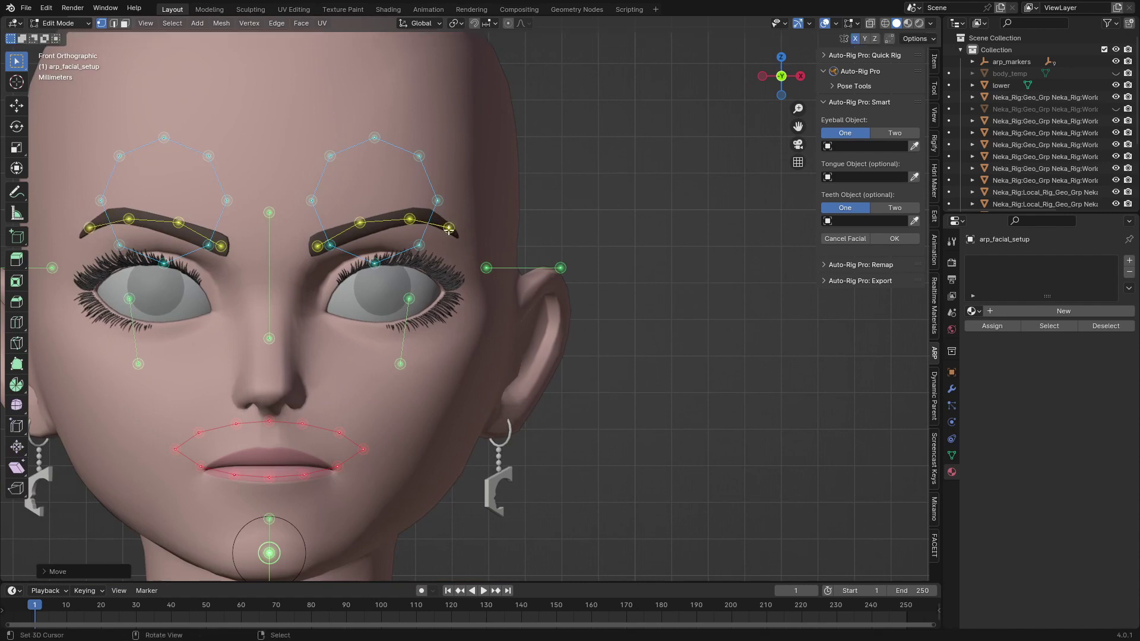
Move the mirrored ear markers to the upper ears and earlobes, and the cheek markers outward and down onto the cheeks.
left_click_drag(560, 268, 519, 437)
left_click(497, 467)
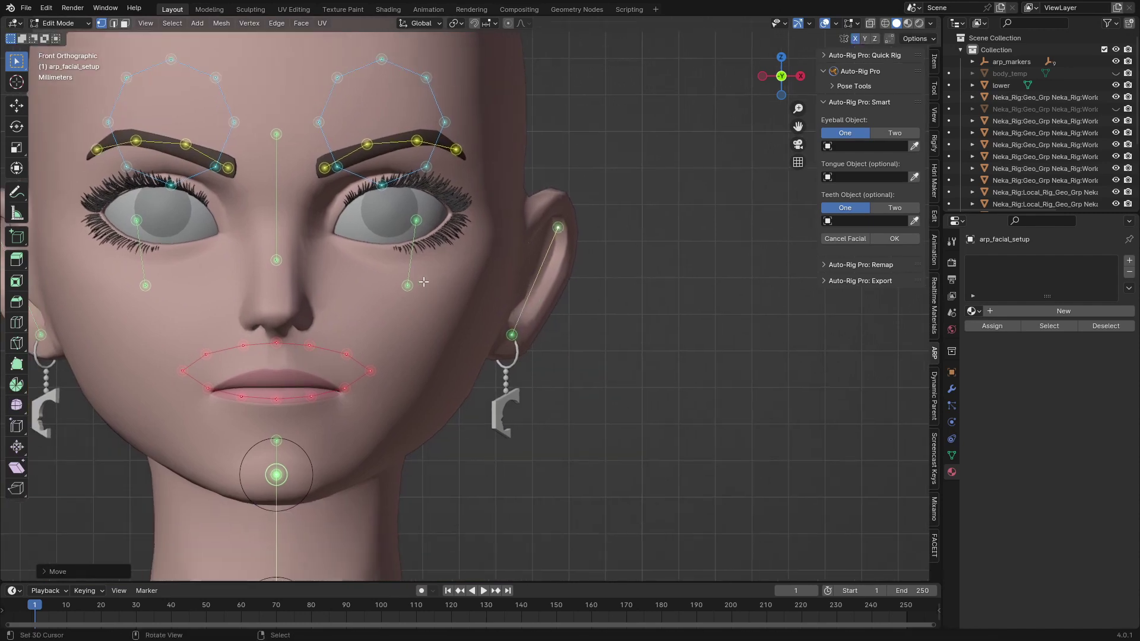
right_click(417, 286)
mouse_move(418, 286)
right_mouse_down()
mouse_move(437, 427)
mouse_move(427, 409)
right_mouse_up()
mouse_move(421, 224)
right_mouse_down()
mouse_move(459, 323)
mouse_move(456, 300)
right_mouse_up()
Scale the linked lip marker loop down, move it along Z over the mouth and stretch it along Z to surround the lips.
middle_click_drag(263, 411, 289, 381, "shift")
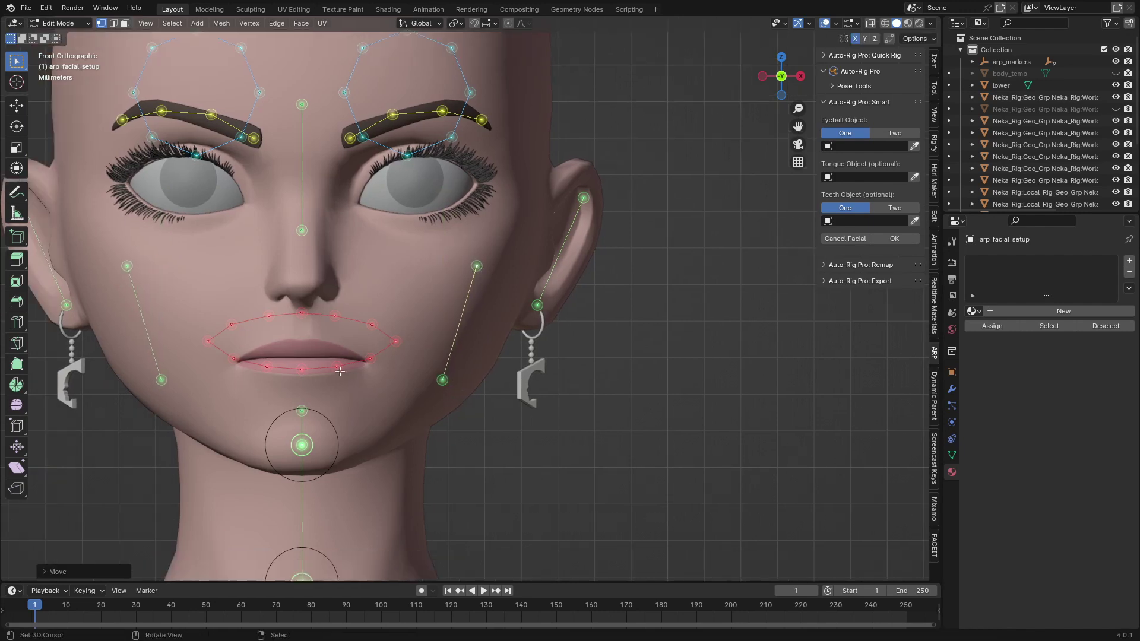
right_click(340, 370)
key("l")
key("s")
left_click(363, 379)
key("g")
key("z")
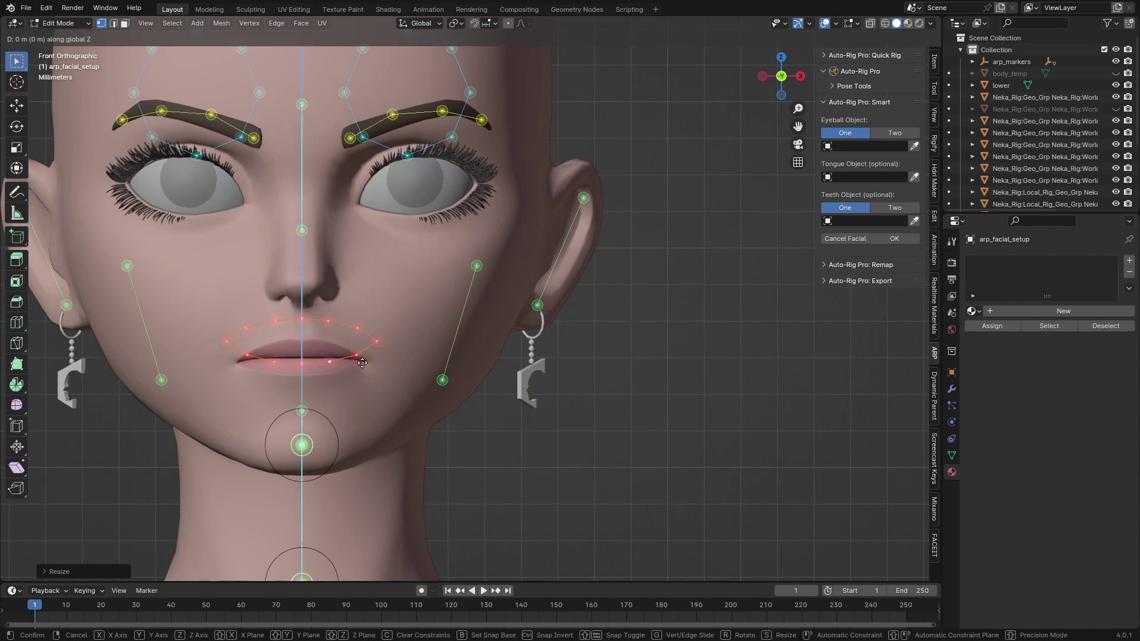
left_click(362, 382)
scroll(362, 381, "up", 2)
key("s")
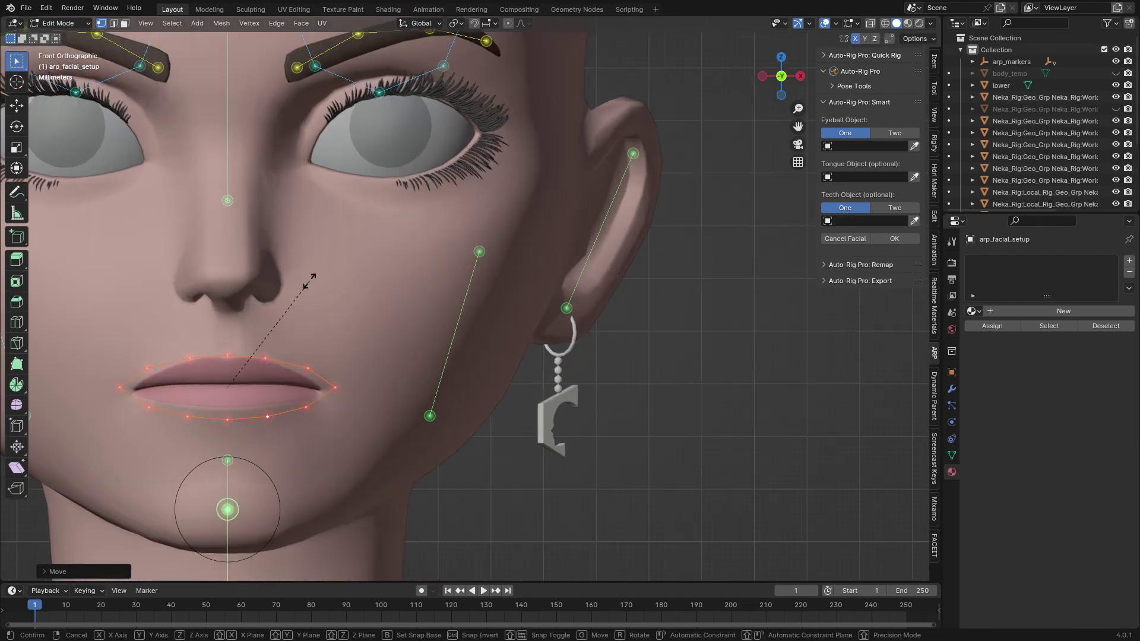
key("z")
left_click(308, 261)
Move the lower nose marker to the base of the nose and the upper one down from the forehead onto the nose bridge.
right_click(212, 205)
middle_click_drag(229, 202, 273, 265, "shift")
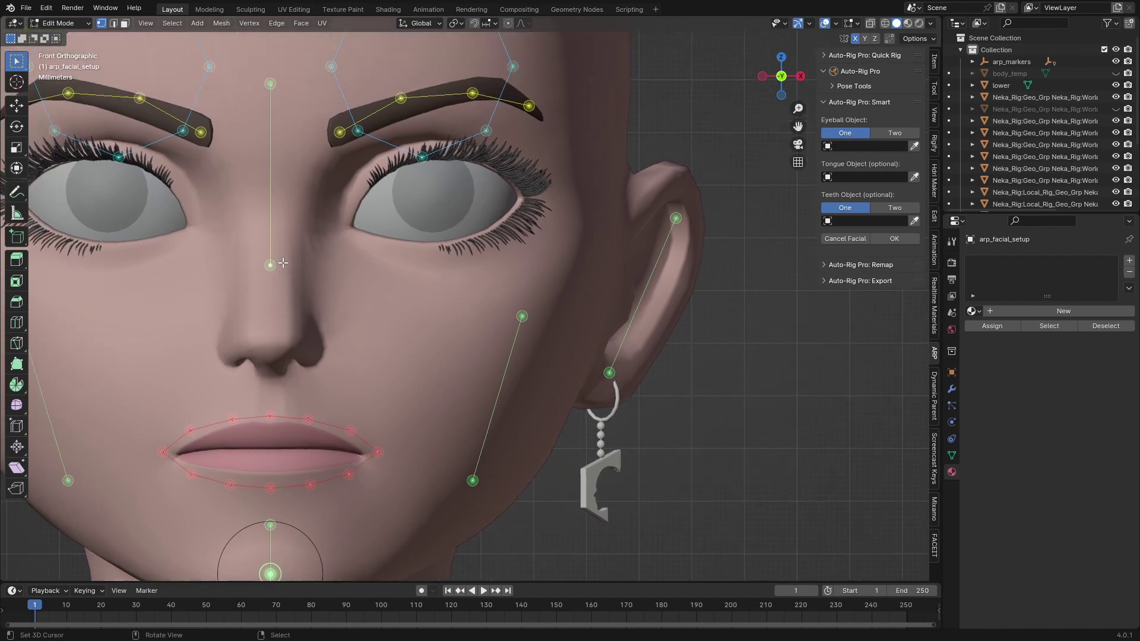
scroll(297, 244, "down", 2)
key("g")
left_click(304, 308)
left_click(326, 152)
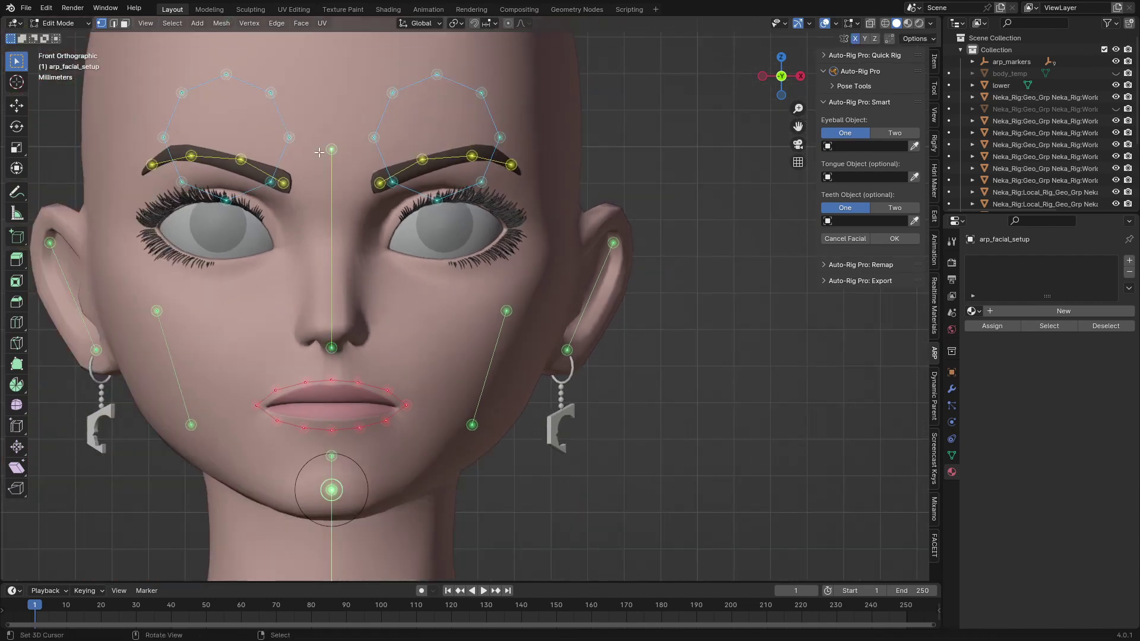
key("g")
left_click(325, 287)
Move the linked eyelid marker loops down over the eyes along Z and flatten them along Z to match the eye openings.
left_click(482, 178)
key("l")
key("g")
key("z")
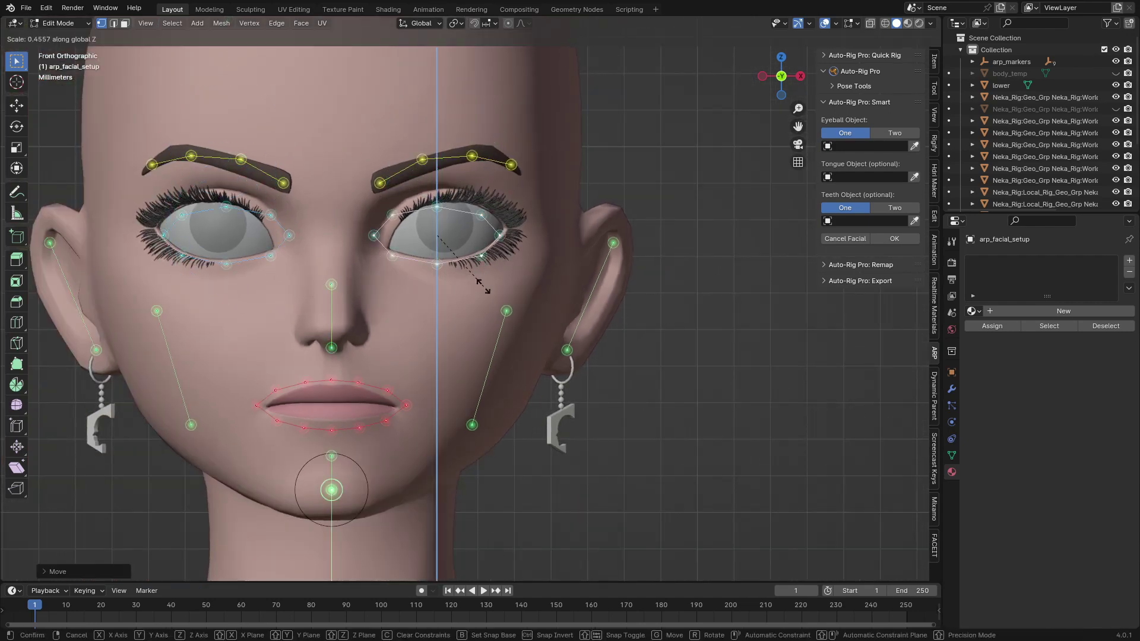
left_click(488, 291)
Move the individual mirrored eyelid markers outward so the loop follows the upper and lower lids and both eye corners.
scroll(487, 291, "up", 3)
right_click_drag(417, 238, 473, 237)
right_click_drag(339, 232, 355, 233)
right_click_drag(303, 200, 322, 212)
right_click_drag(332, 162, 335, 164)
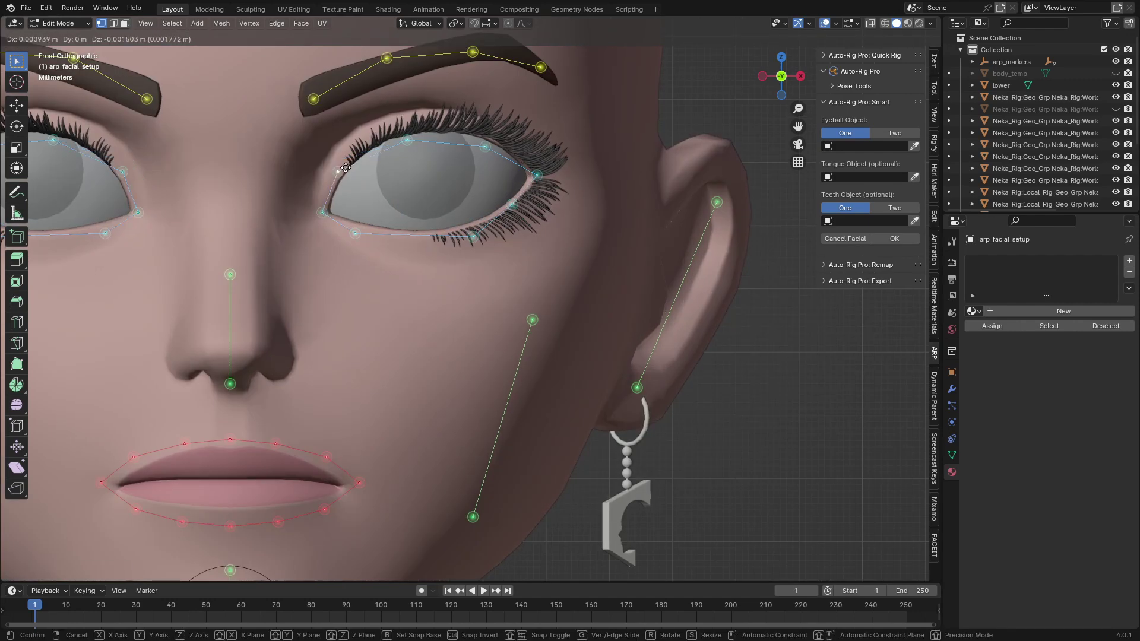
right_click_drag(407, 140, 404, 121)
right_click_drag(485, 146, 497, 129)
right_click_drag(512, 204, 528, 216)
right_click_drag(322, 212, 312, 206)
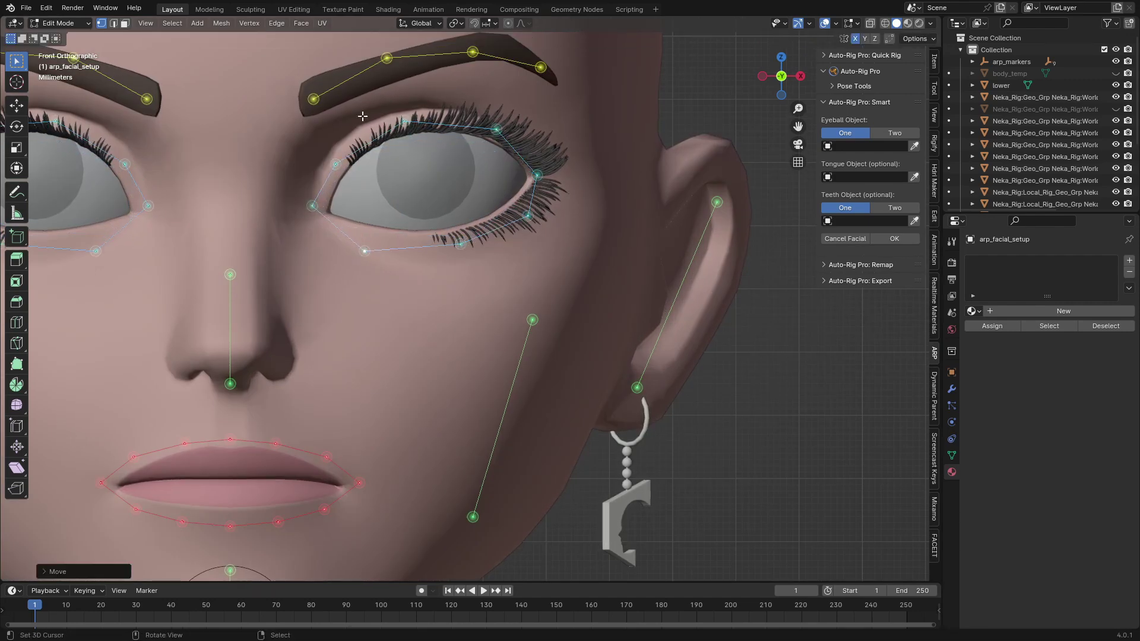
Fine-tune the upper-lid, outer-corner and lower-lid markers so they sit just outside the eye contour.
right_click_drag(404, 121, 403, 118)
right_click_drag(336, 165, 336, 158)
right_click_drag(537, 176, 544, 162)
right_click_drag(460, 244, 462, 250)
right_click_drag(363, 245, 363, 246)
right_click(491, 127)
scroll(489, 127, "down", 5)
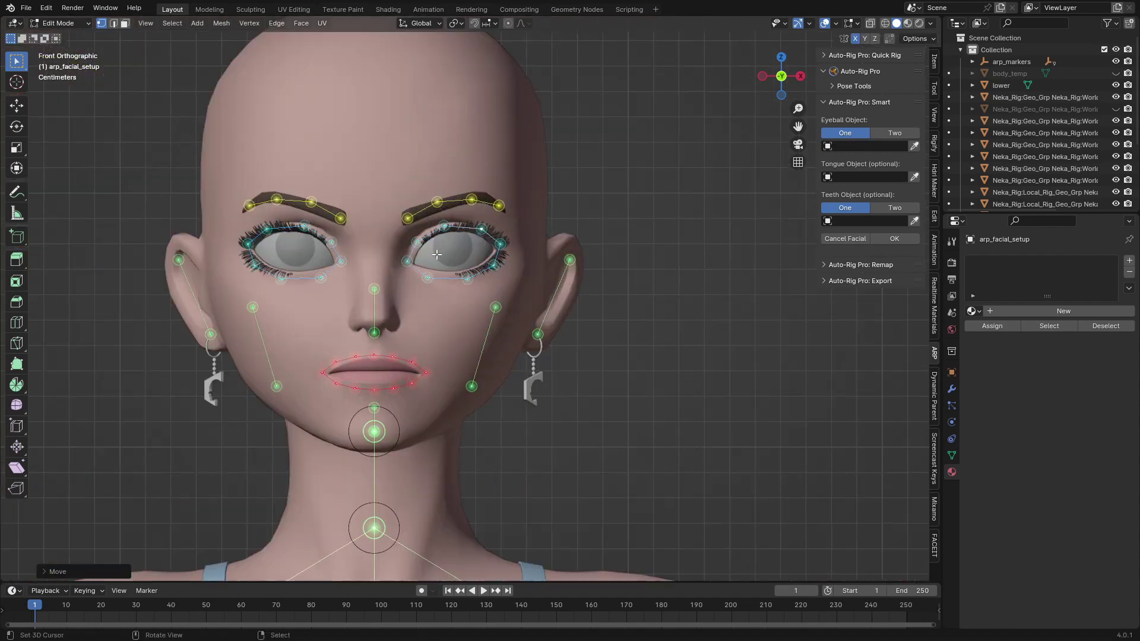
scroll(437, 254, "up", 3)
scroll(436, 296, "down", 4)
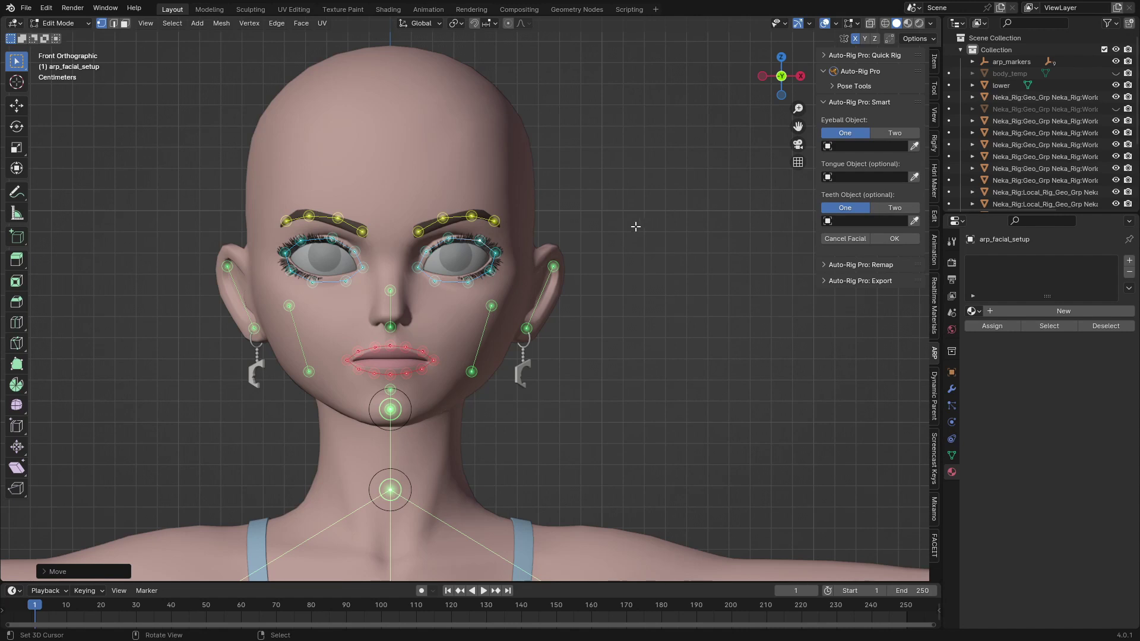
Return to Object Mode, set the eyeball option to Two and assign the two eyeball meshes as the left and right eyeballs.
left_click(59, 23)
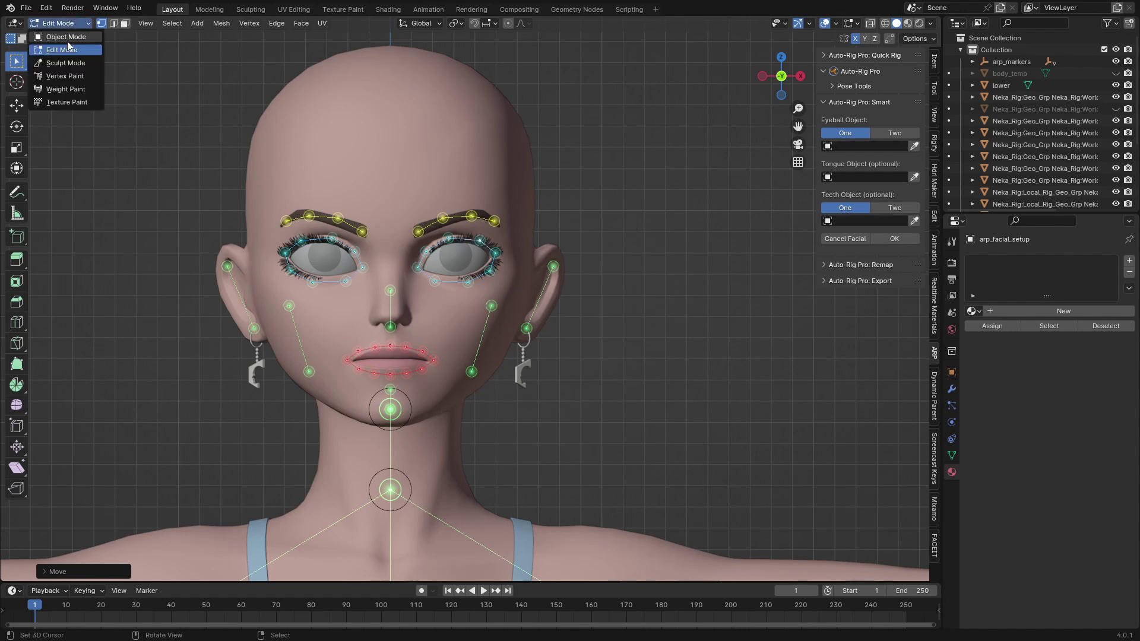
left_click(66, 41)
left_click(449, 272)
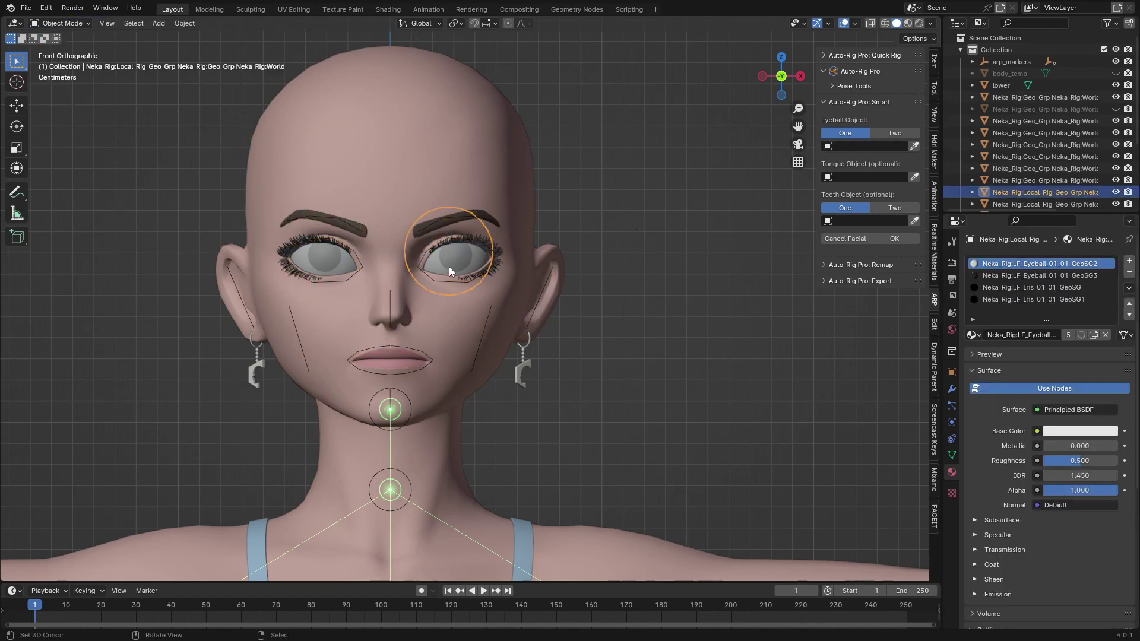
scroll(315, 247, "up", 2)
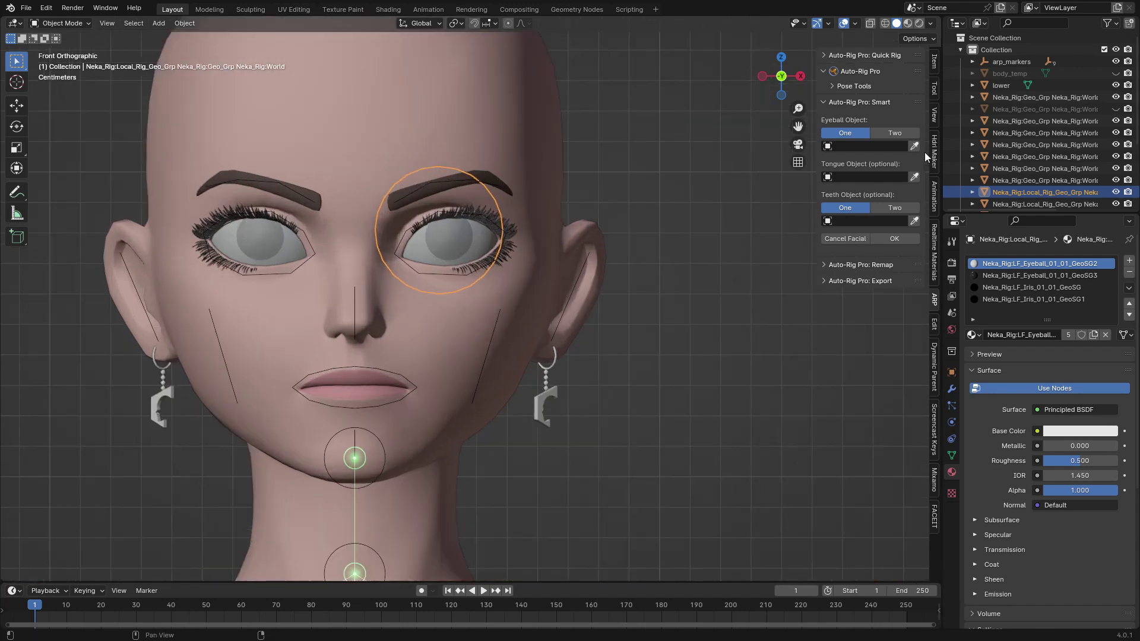
left_click(894, 134)
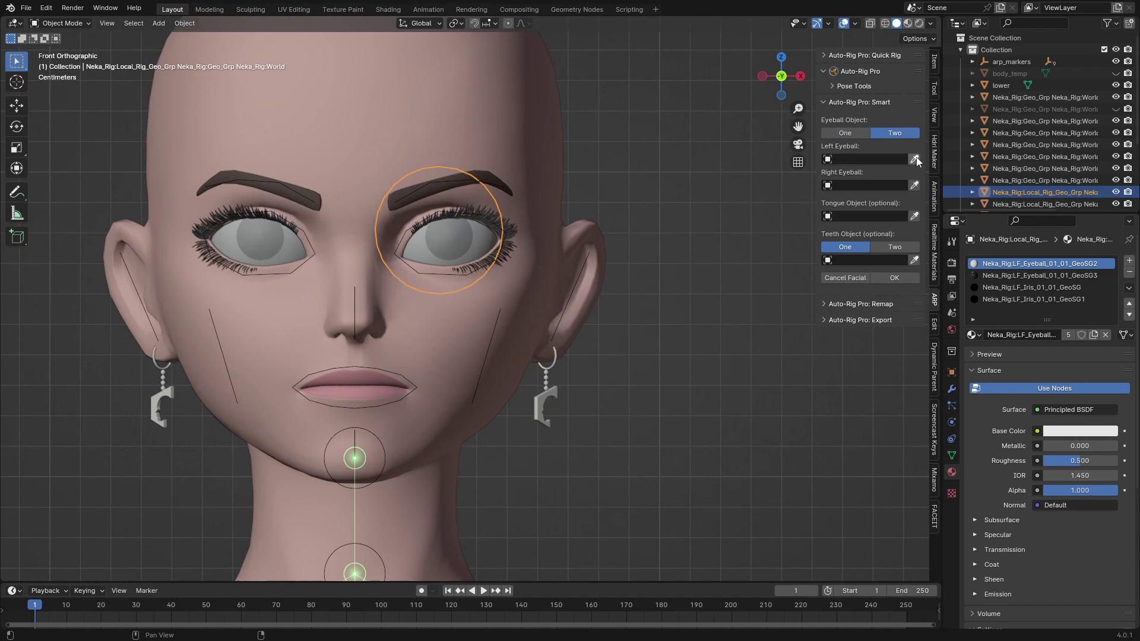
left_click(259, 248)
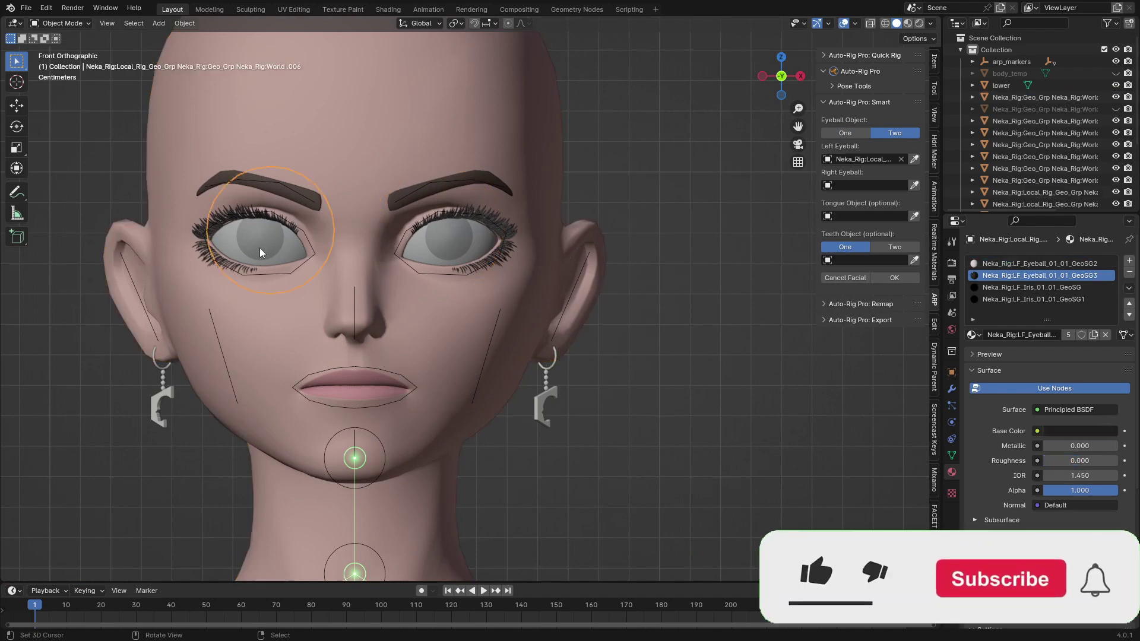
left_click(914, 185)
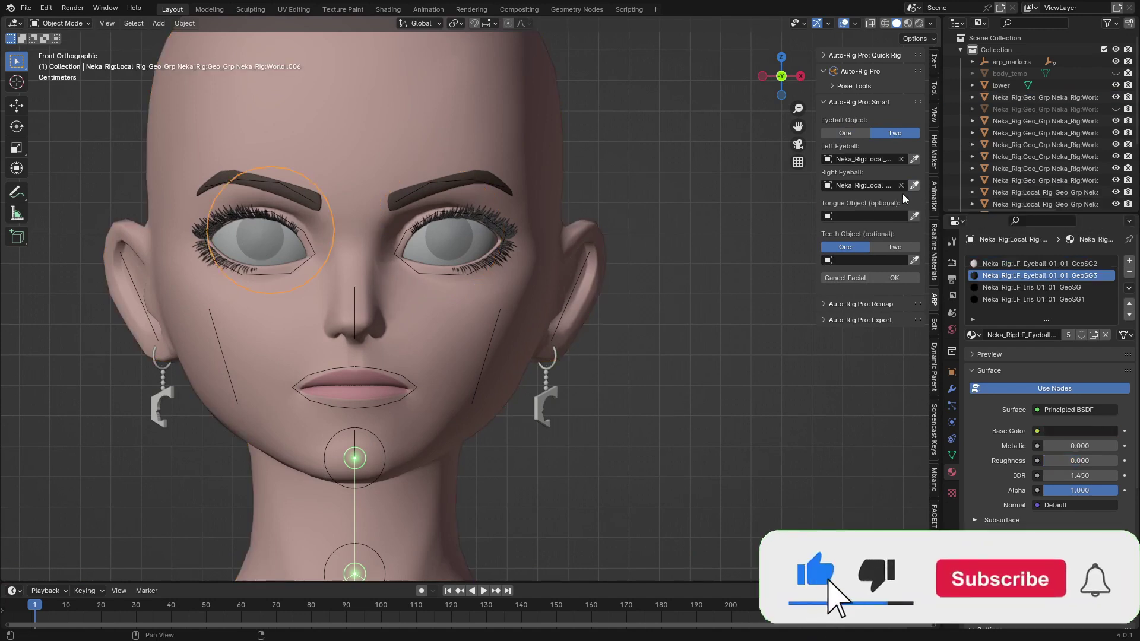
Hide the body mesh, set the teeth option to Two and assign the upper teeth, lower teeth and tongue meshes to their facial slots.
left_click(436, 328)
key("h")
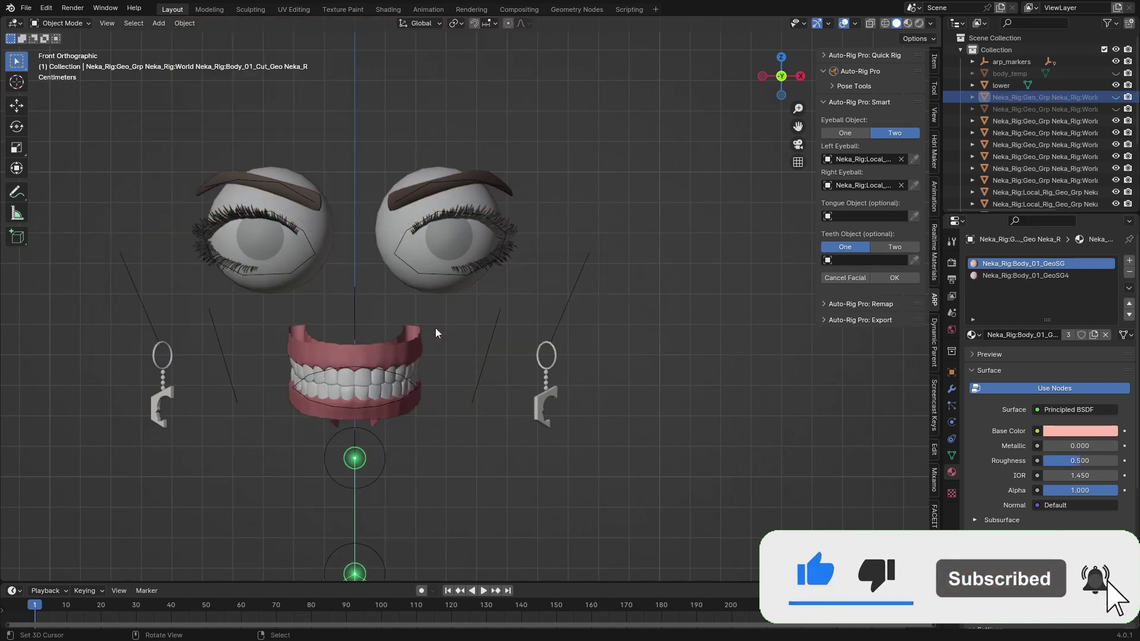
middle_click_drag(436, 328, 337, 323)
left_click(316, 354)
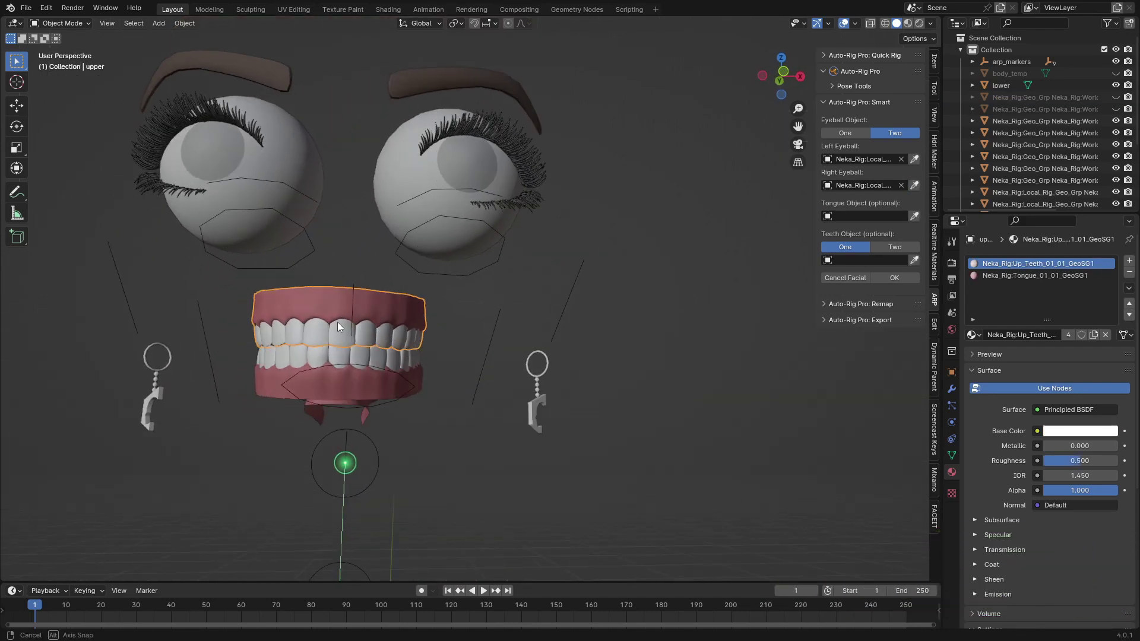
left_click(889, 248)
left_click(382, 381)
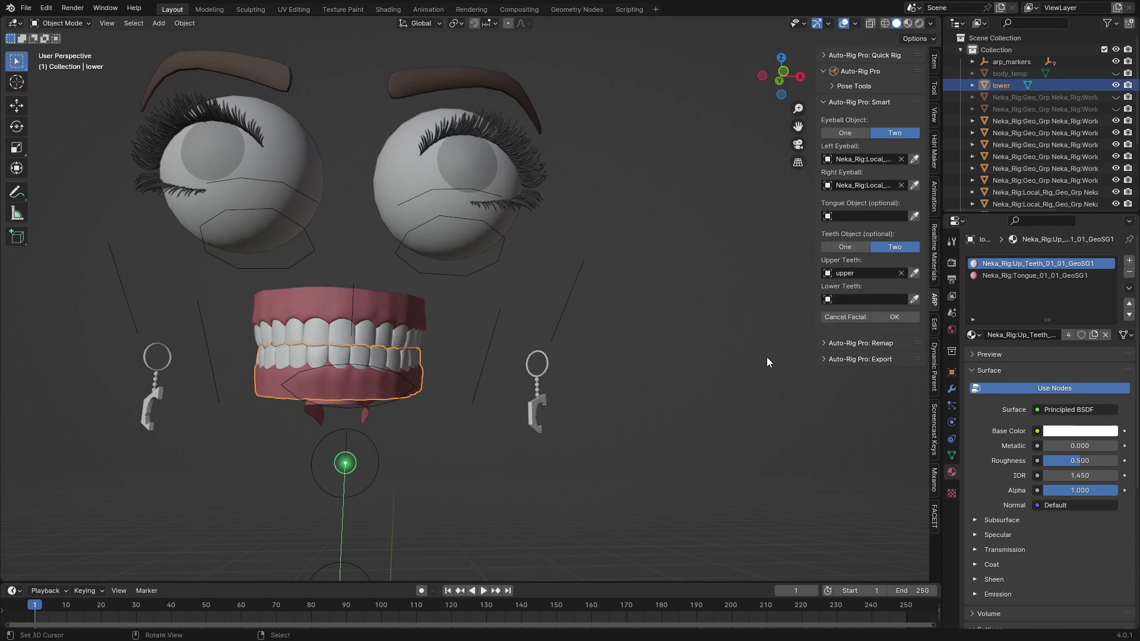
middle_click_drag(324, 379, 380, 412)
left_click(380, 410)
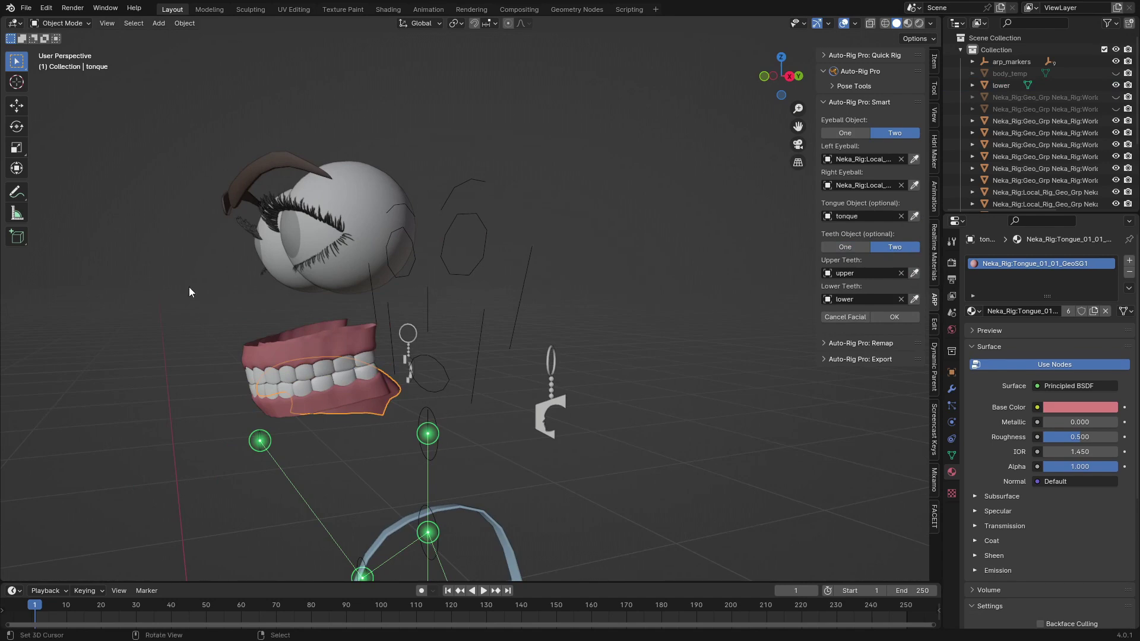
Reveal all hidden meshes and hide the hair mesh again.
middle_click_drag(189, 288, 295, 275)
key("alt+h")
scroll(536, 318, "down", 5)
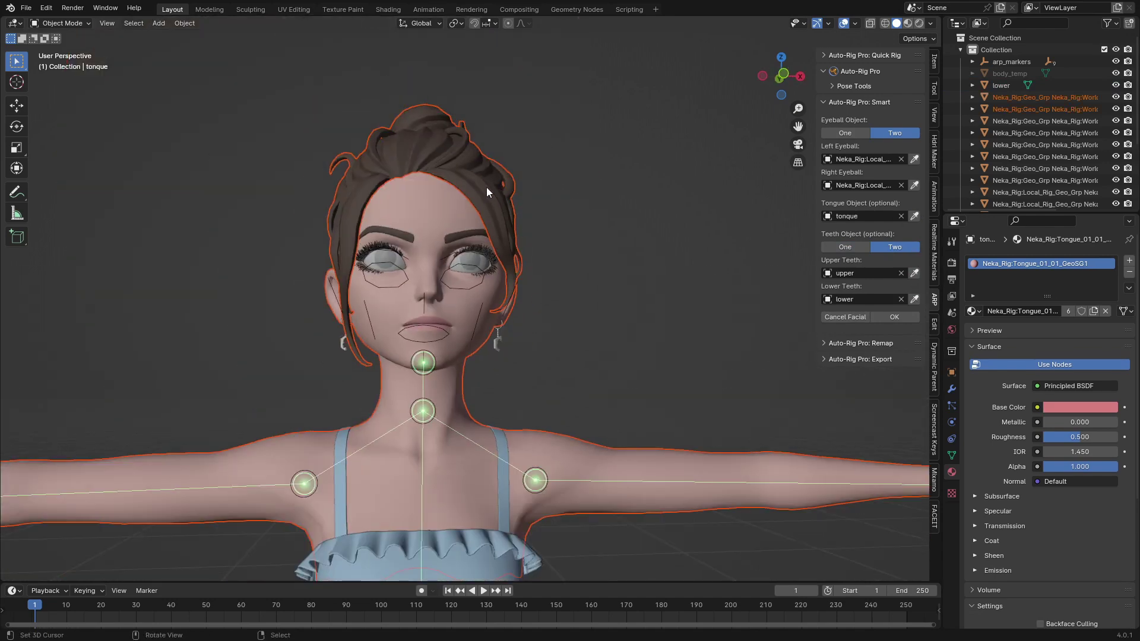
right_click(486, 187)
key("h")
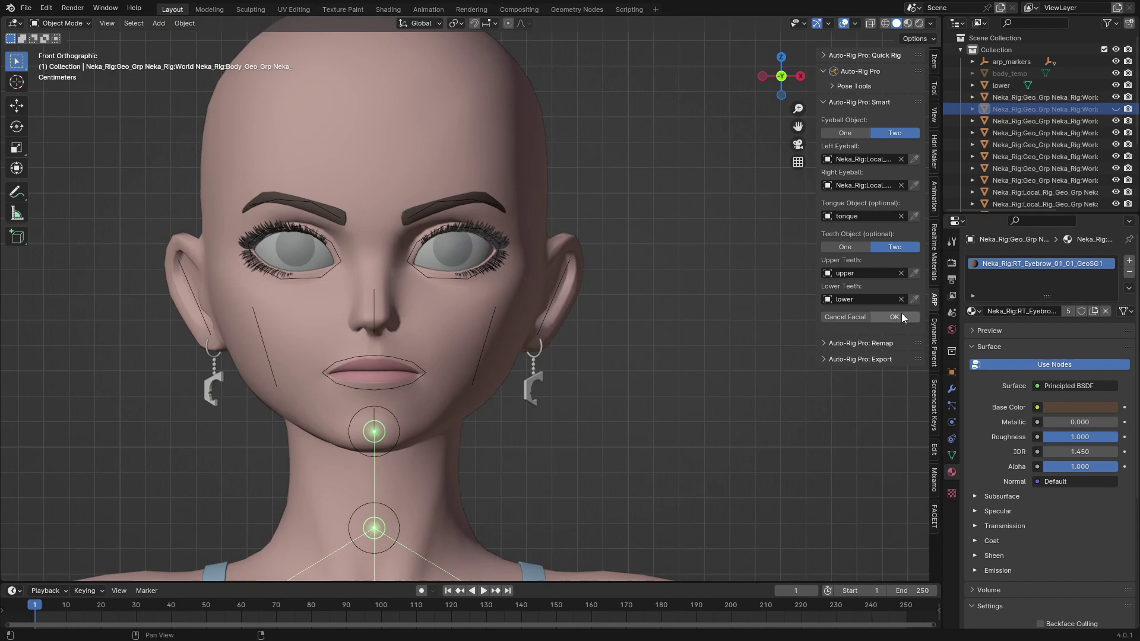
Confirm the facial setup and save the file.
left_click(895, 317)
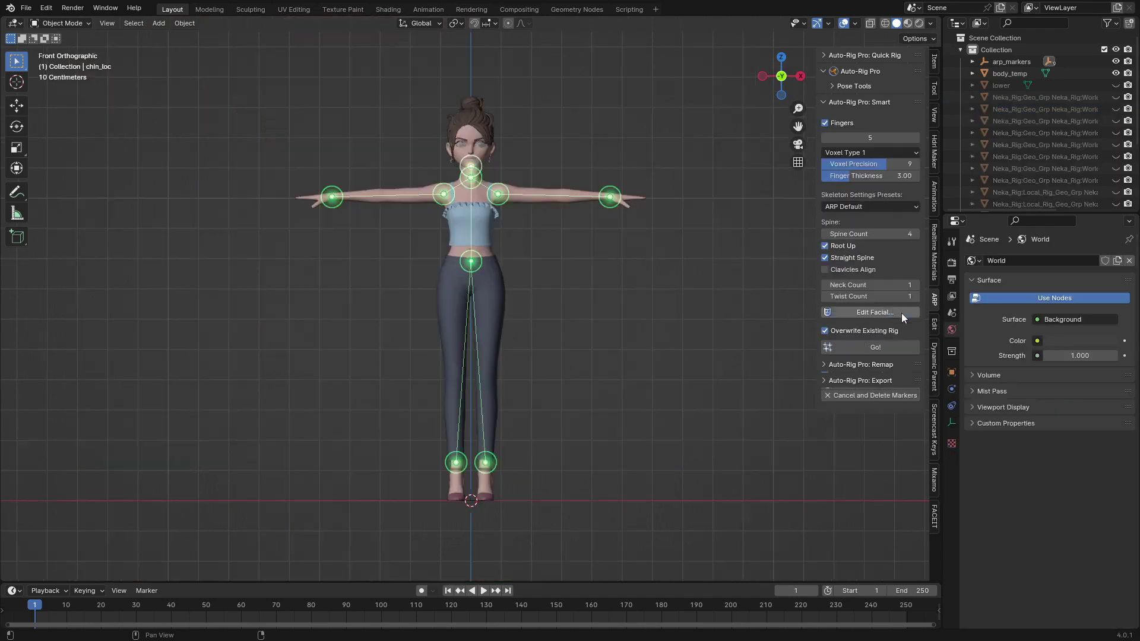
scroll(529, 212, "up", 3)
key("ctrl+s")
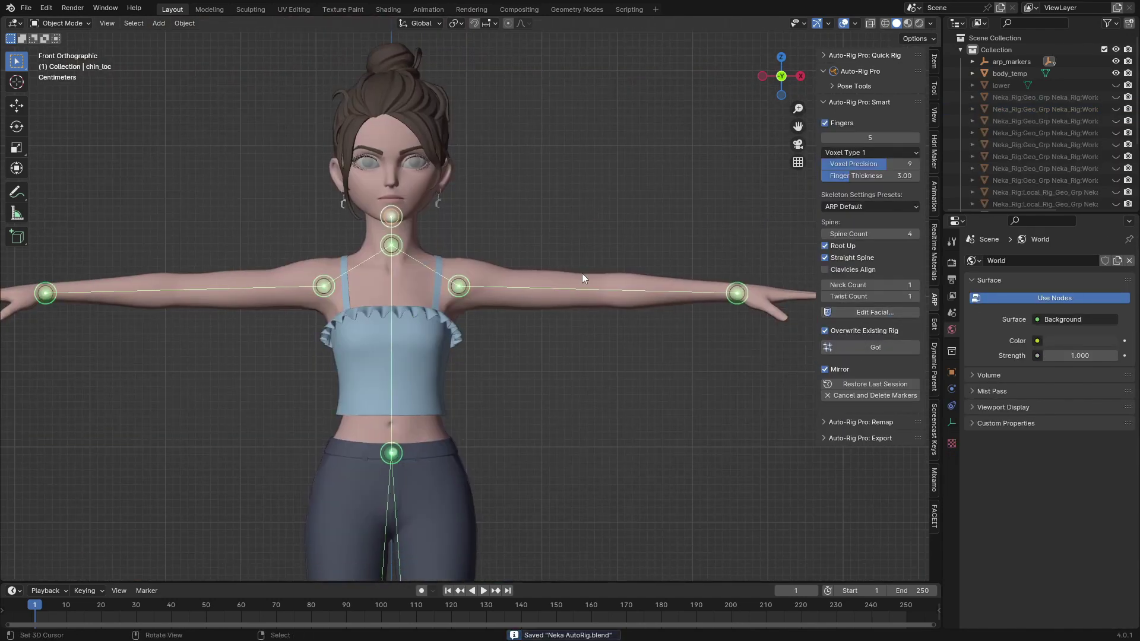
Generate the reference bones from the placed body and facial markers with Auto-Rig Pro Smart.
middle_click_drag(581, 277, 377, 268)
scroll(376, 268, "up", 4)
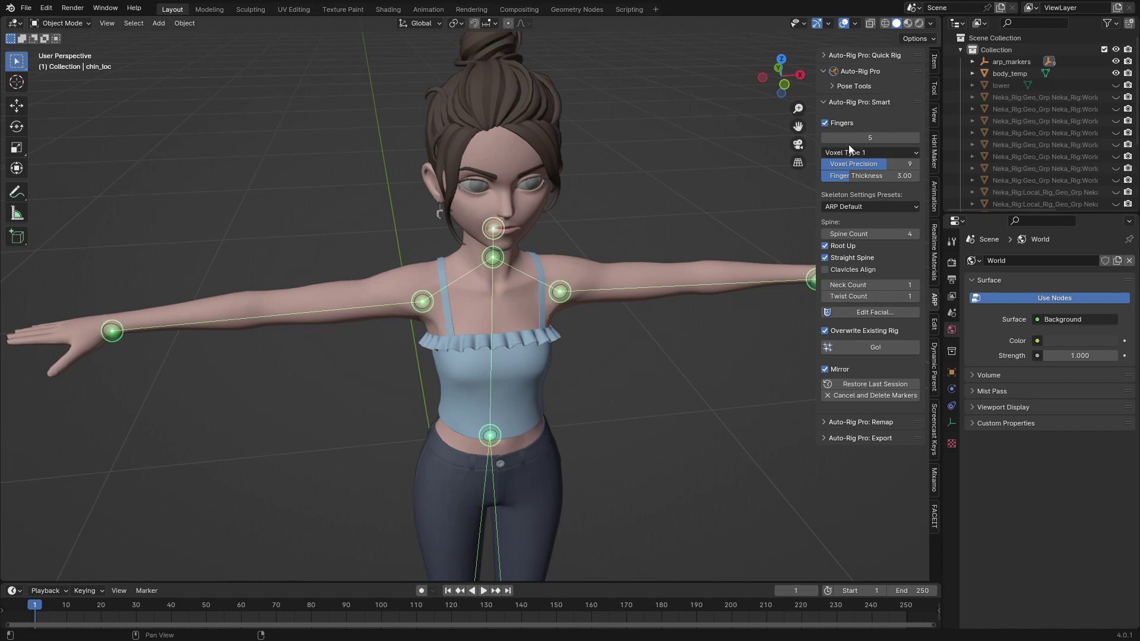
left_click(887, 347)
Examine how the generated reference bones line up with the hand, fingers, head and face.
middle_click_drag(525, 297, 440, 145)
scroll(440, 146, "up", 3)
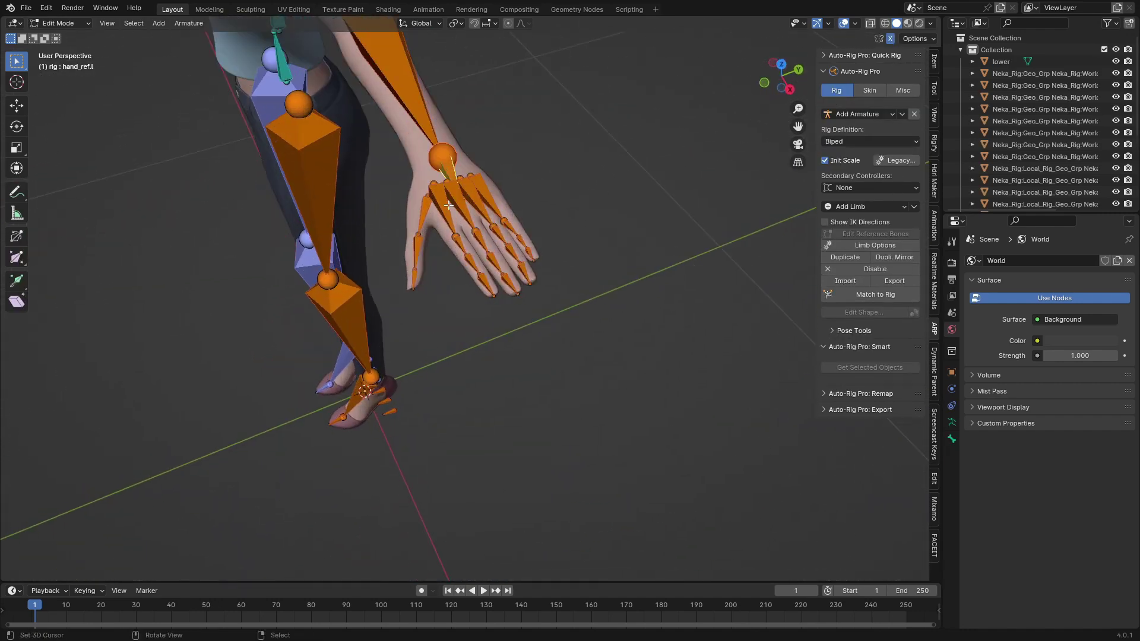
middle_click_drag(463, 241, 438, 89)
scroll(438, 89, "up", 2)
scroll(469, 205, "up", 2)
mouse_move(469, 205)
middle_mouse_down("shift")
mouse_move(447, 226)
mouse_move(391, 244)
mouse_move(461, 197)
middle_mouse_up("shift")
scroll(442, 270, "up", 3)
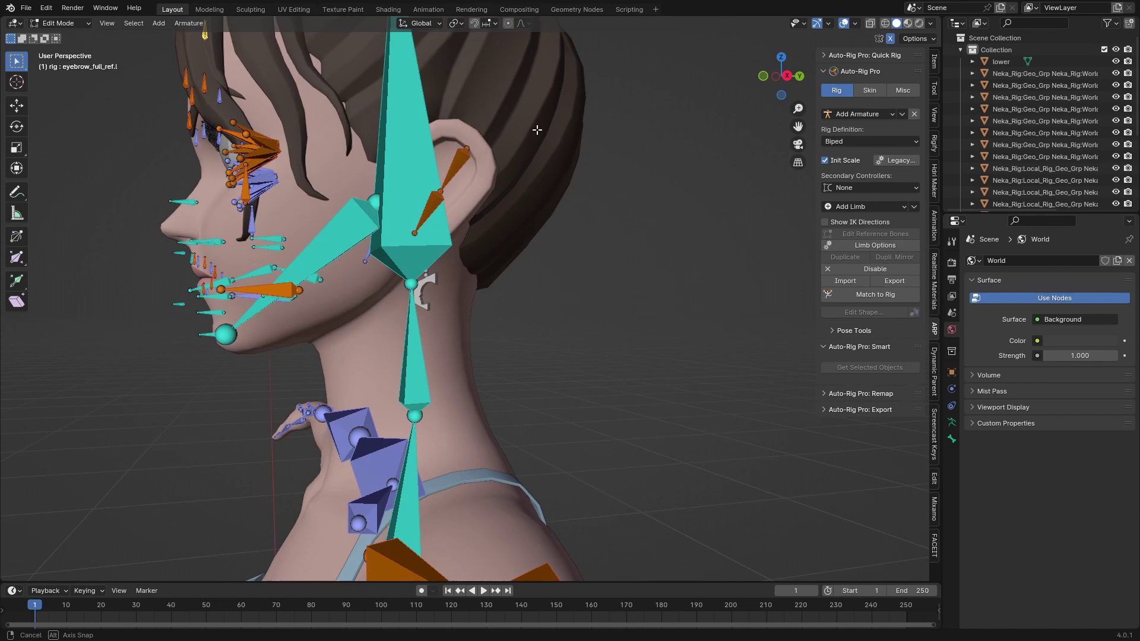
Save the file and match the control rig to the reference bones.
middle_click_drag(522, 127, 636, 127)
key("ctrl+s")
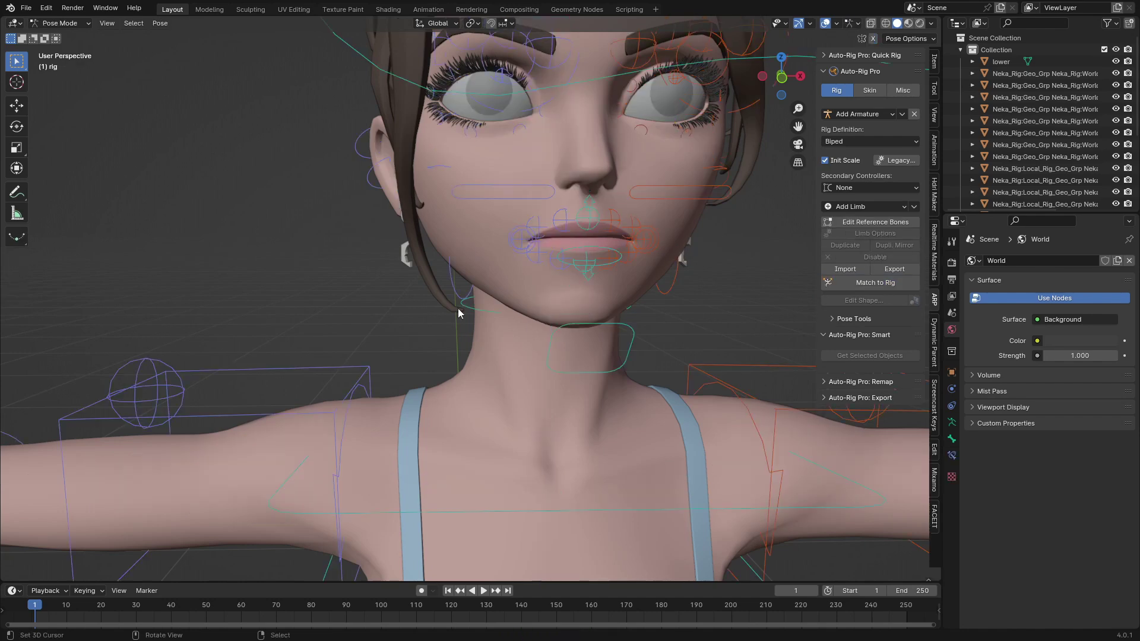
scroll(458, 308, "down", 10)
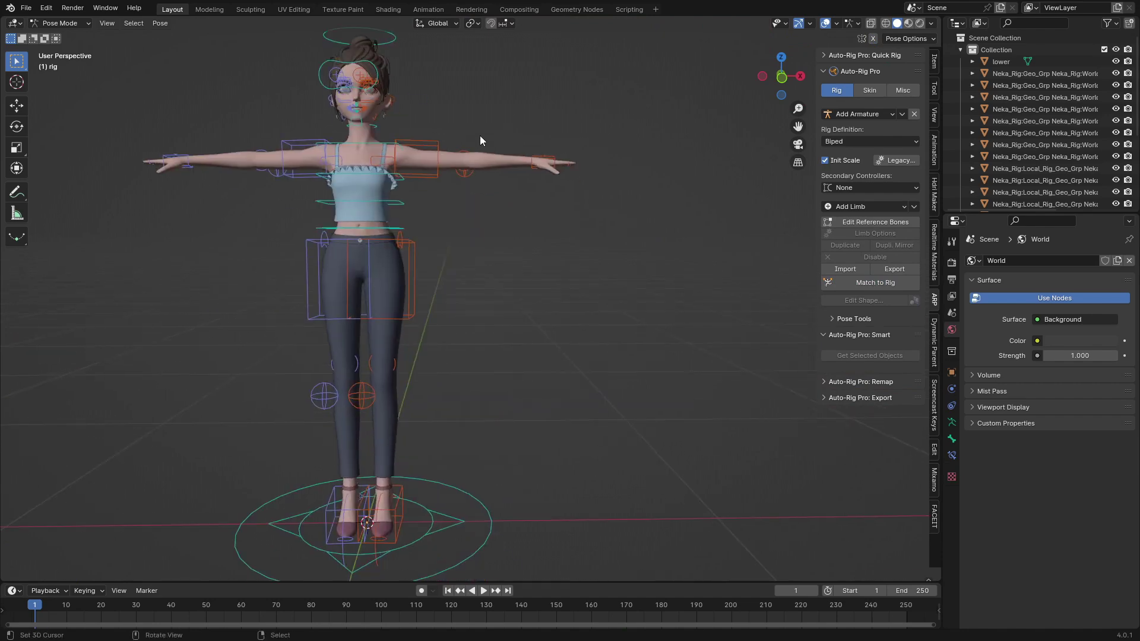
Test the left hand IK controller by moving it away from the wrist, and cancel the move.
middle_click_drag(479, 135, 552, 260)
left_click(552, 261)
middle_click_drag(519, 320, 543, 322)
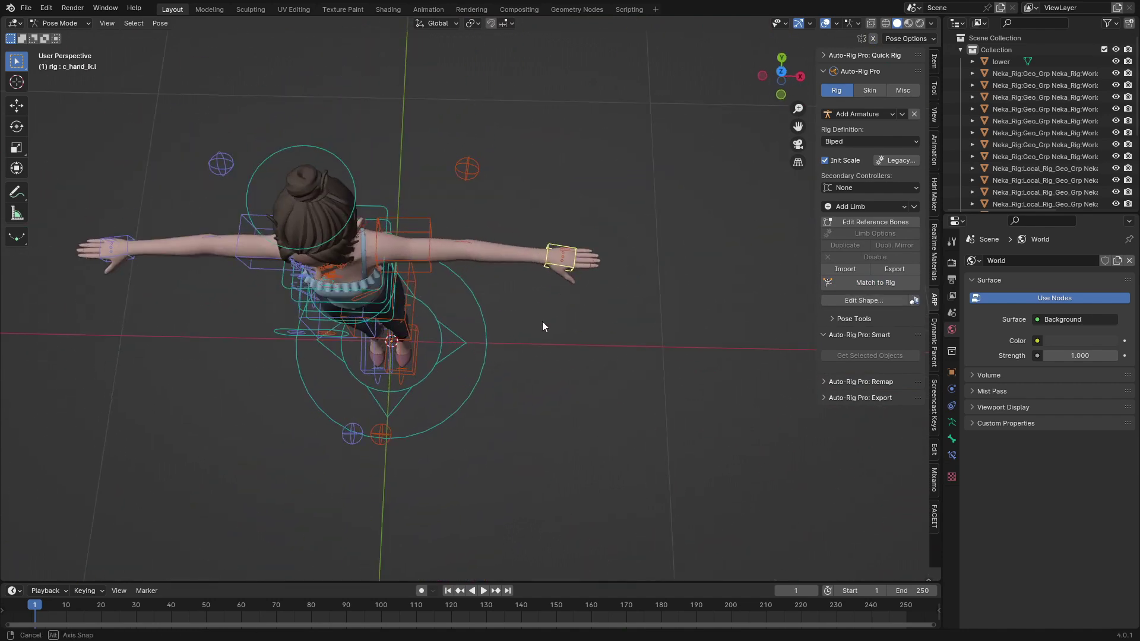
key("g")
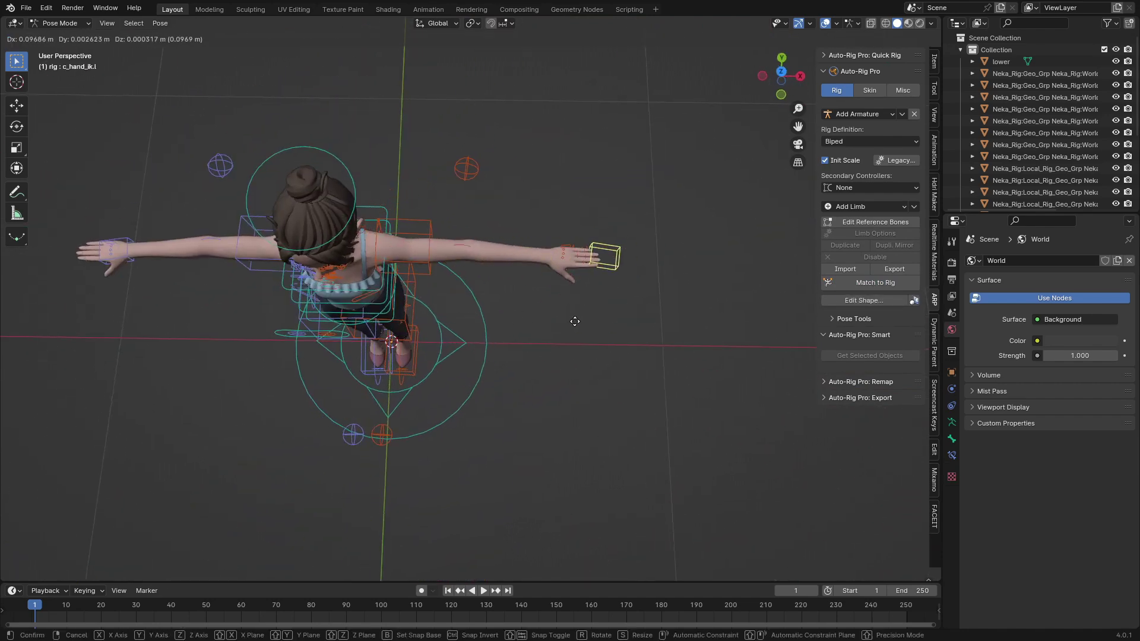
right_click(473, 309)
Test the left foot IK controller by moving it away from the foot, and cancel the move.
middle_click_drag(473, 332, 418, 498)
left_click(416, 500)
key("g")
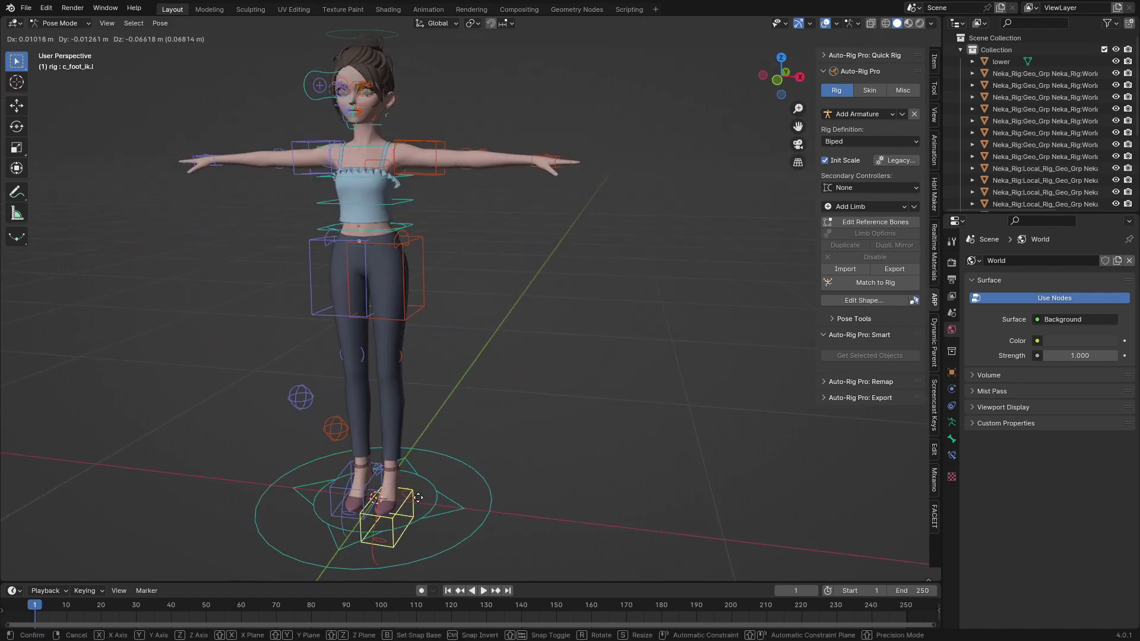
key("Escape")
middle_click_drag(472, 428, 364, 407)
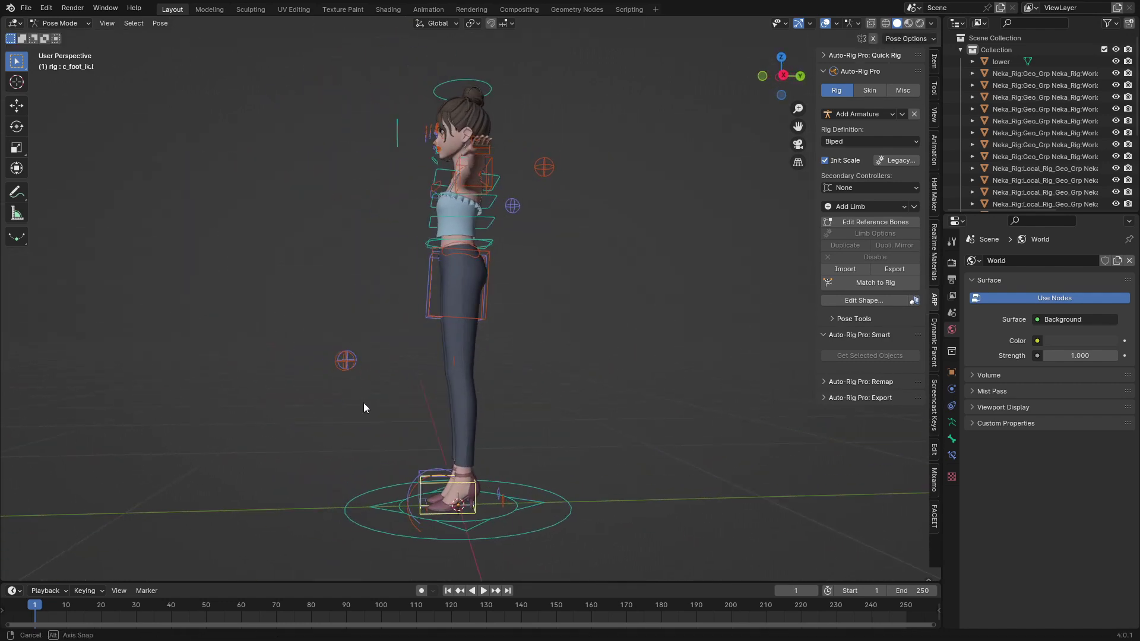
Switch the rig to Object Mode and save the file.
left_click(64, 24)
left_click(64, 37)
key("ctrl+s")
Hide the character's hair mesh so that the bald head is exposed.
middle_click_drag(377, 208, 438, 223)
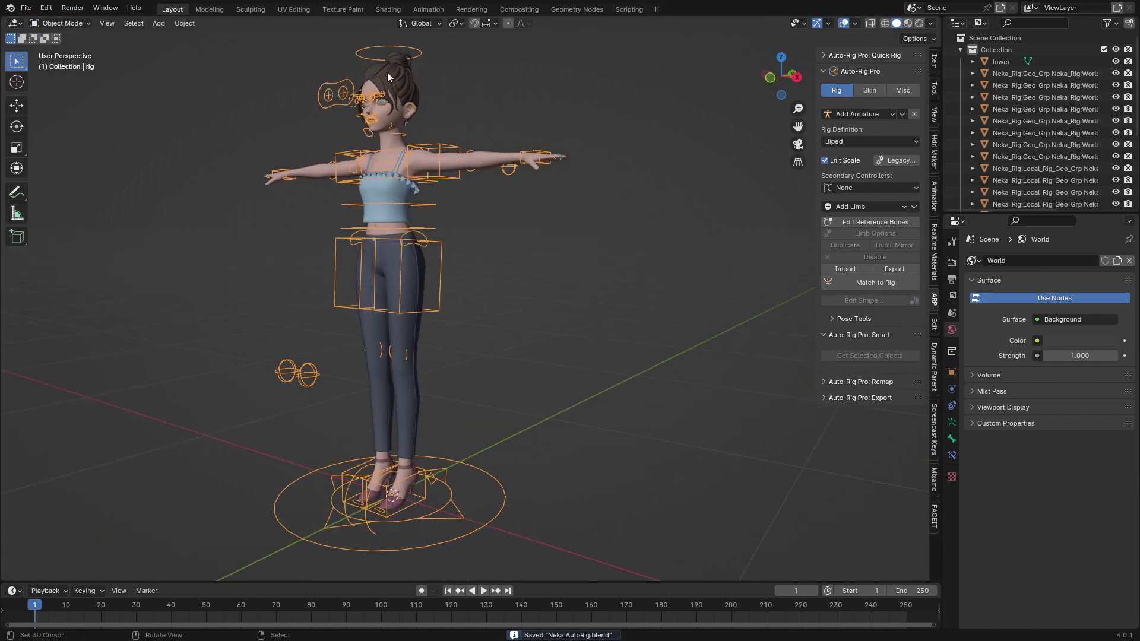
scroll(391, 212, "up", 3)
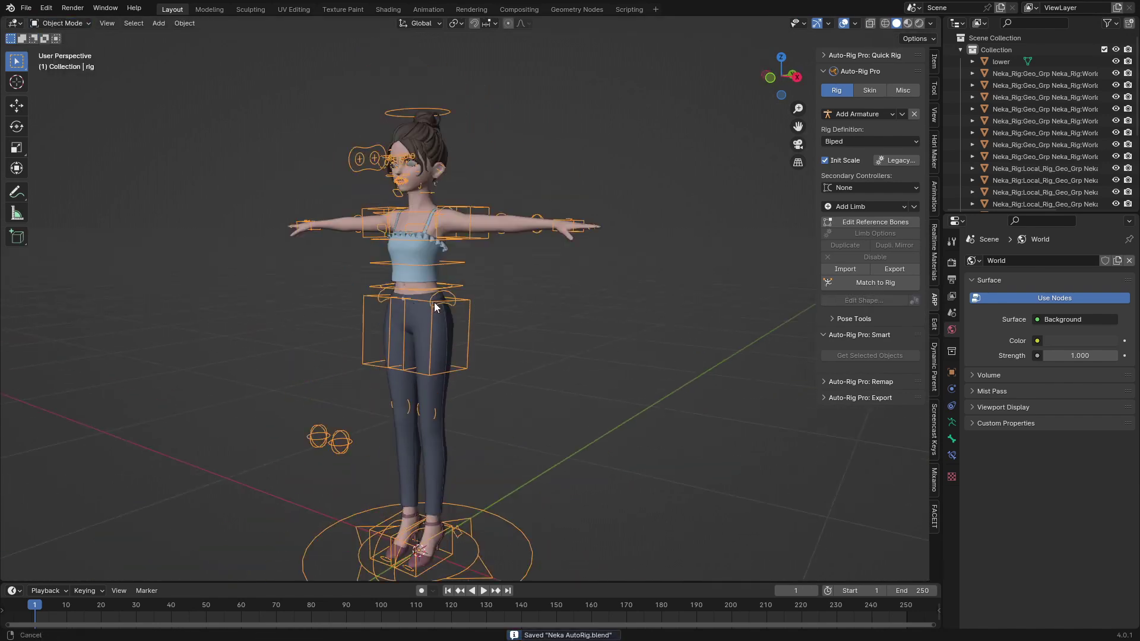
middle_click_drag(504, 199, 469, 332, "shift")
middle_click_drag(341, 298, 375, 284)
scroll(375, 283, "up", 3)
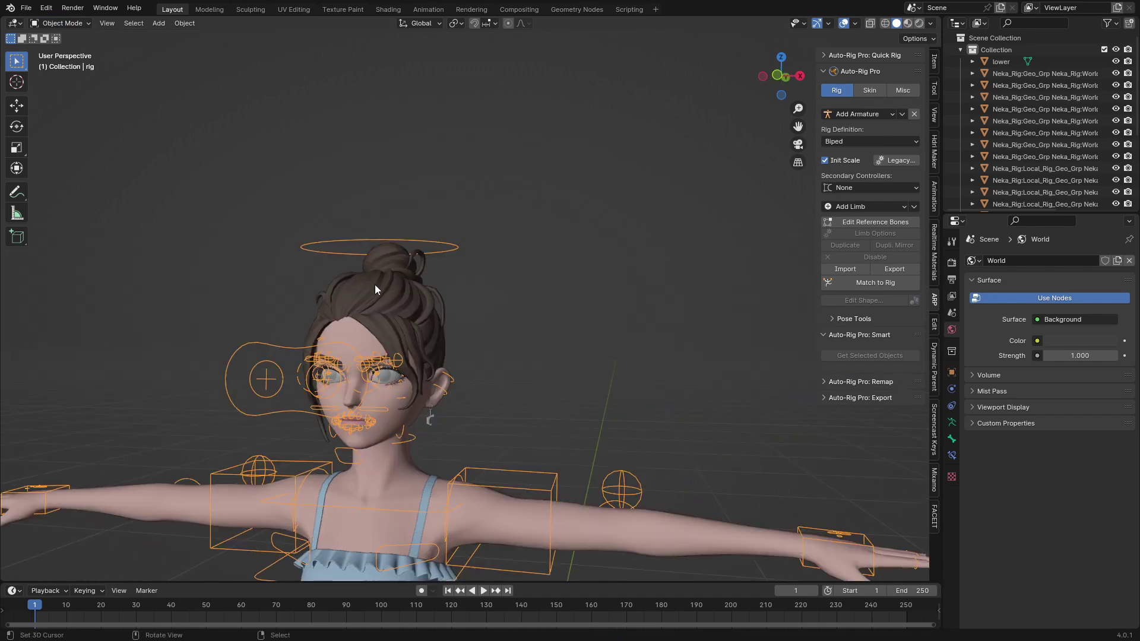
left_click(409, 301)
key("h")
Hide both of the character's earrings.
scroll(352, 217, "up", 3)
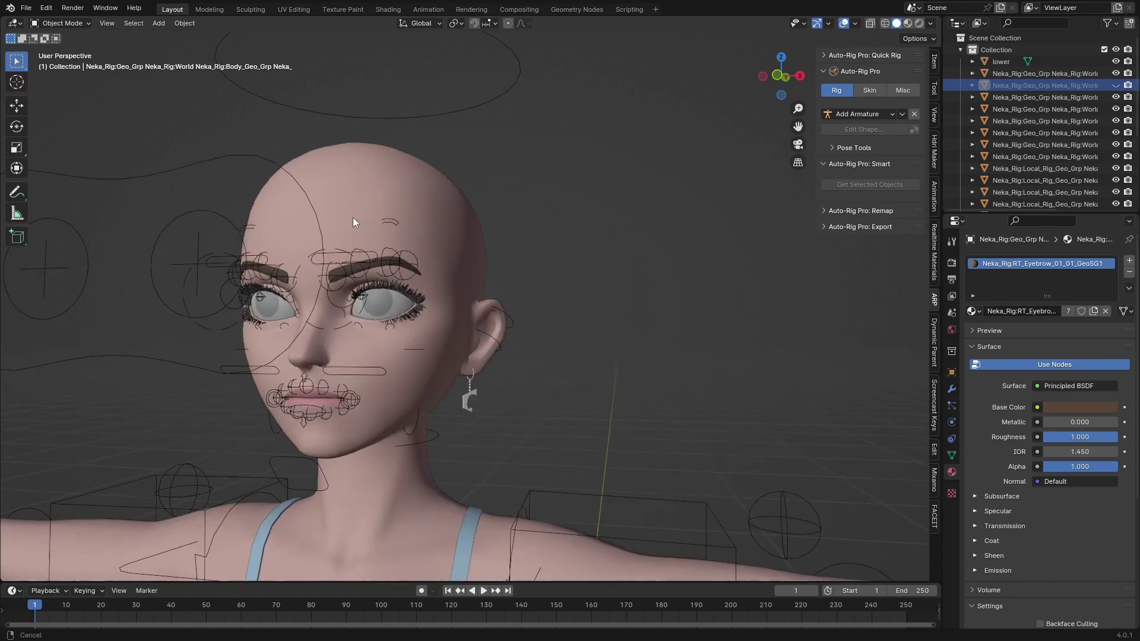
left_click(471, 383)
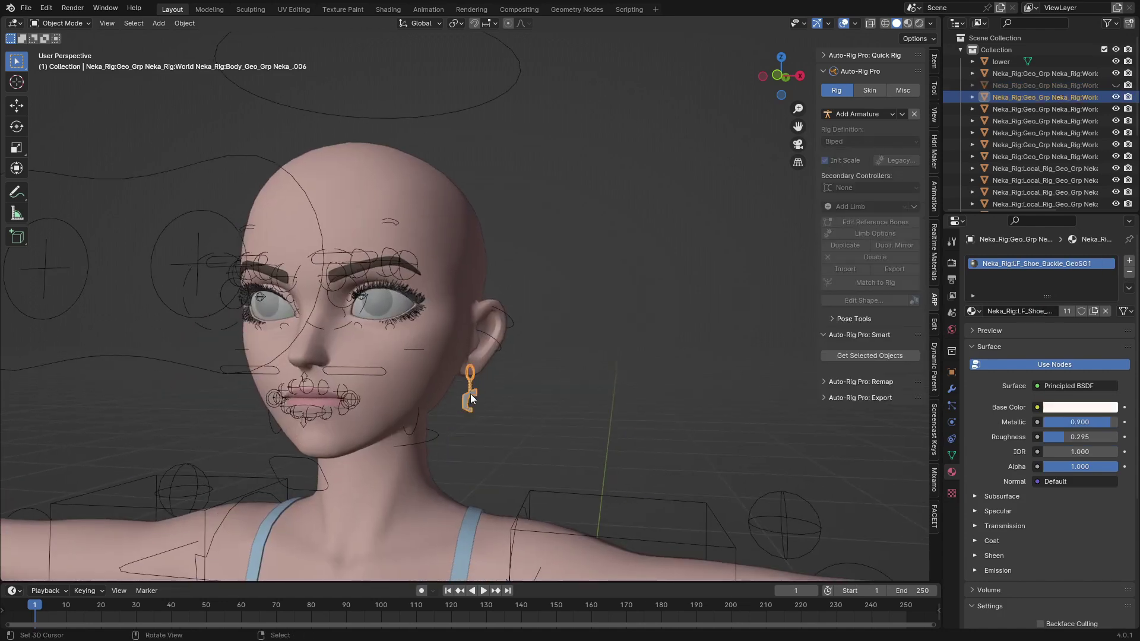
middle_click_drag(471, 383, 435, 391)
right_click(223, 414)
key("h")
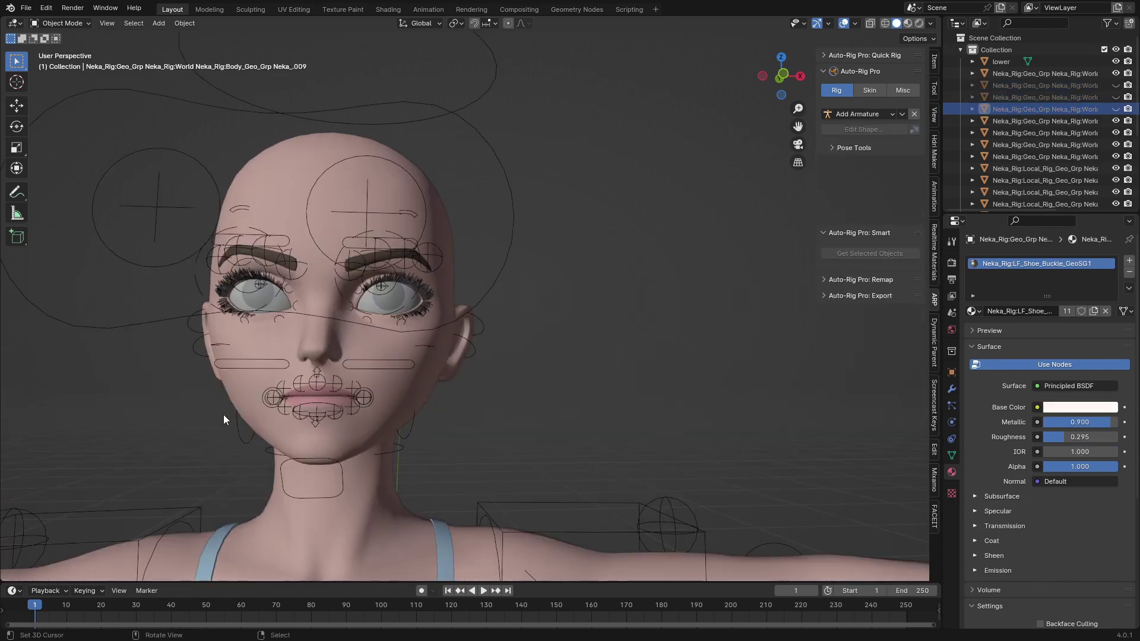
Select all visible character meshes with the rig as the active object, and save the file.
scroll(471, 419, "down", 5)
scroll(432, 461, "down", 2)
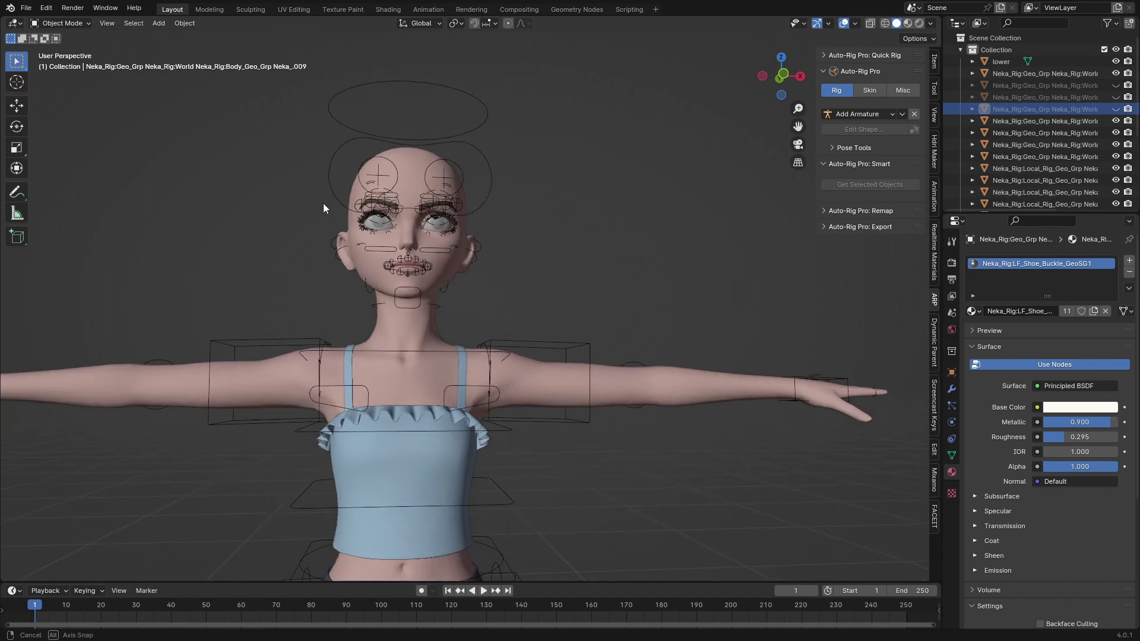
middle_click_drag(323, 203, 420, 218)
scroll(421, 218, "down", 4)
middle_click_drag(420, 261, 342, 202, "shift")
middle_click_drag(341, 214, 515, 259, "shift")
key("a")
key("KP_Decimal")
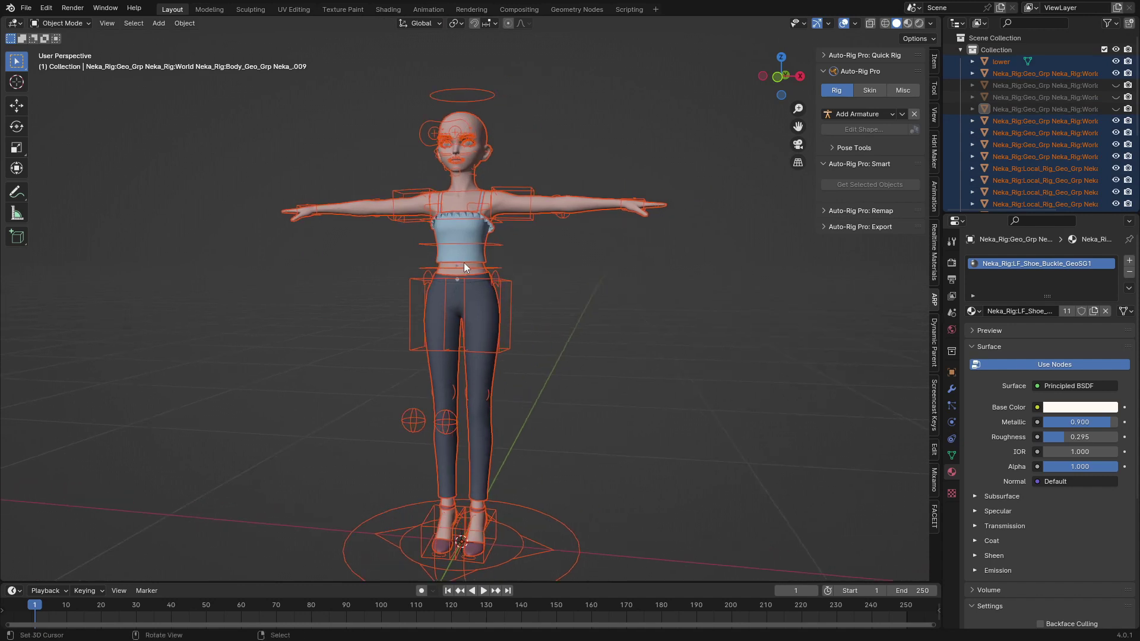
key("ctrl+s")
left_click(510, 283, "shift")
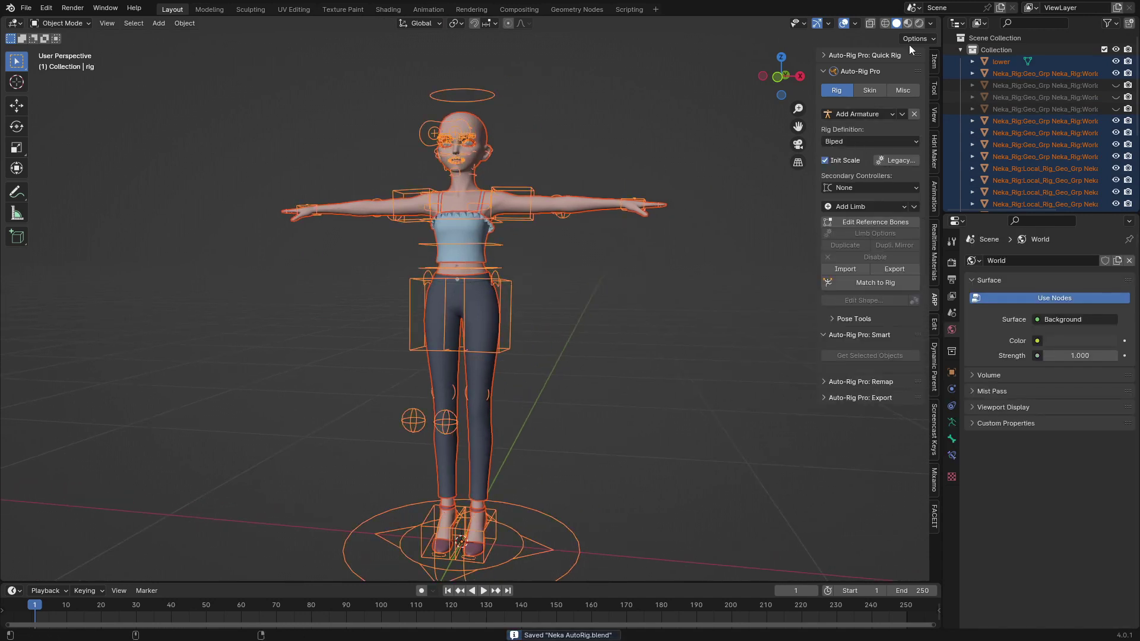
Bind the selected meshes to the rig using the Heat Maps engine with Preserve Volume and Scale Fix enabled.
left_click(867, 90)
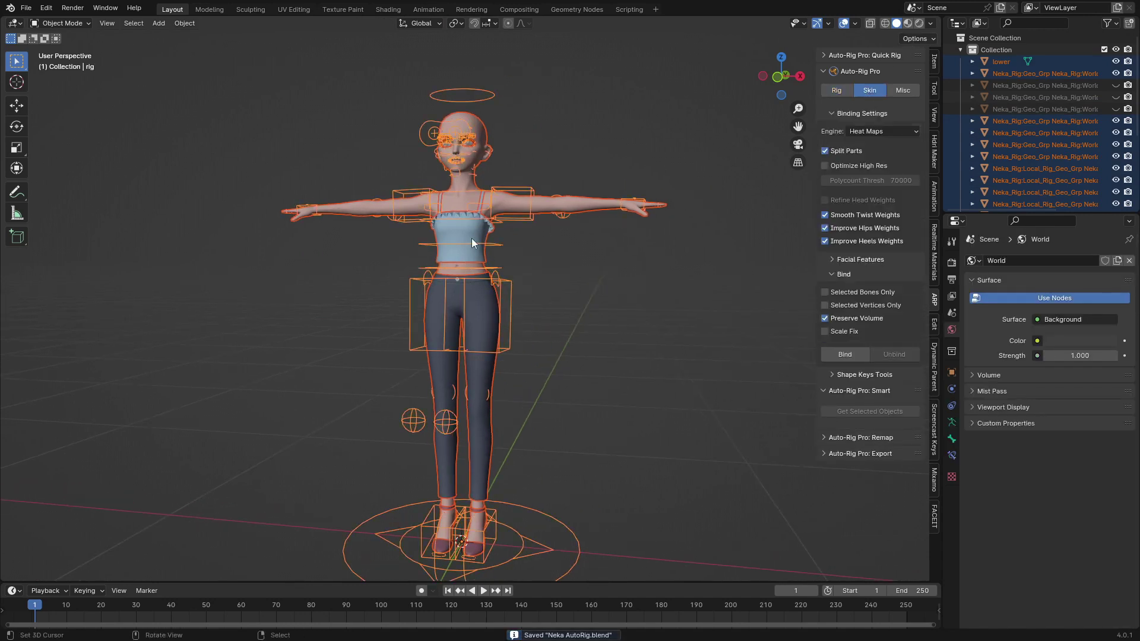
middle_click_drag(472, 237, 478, 239)
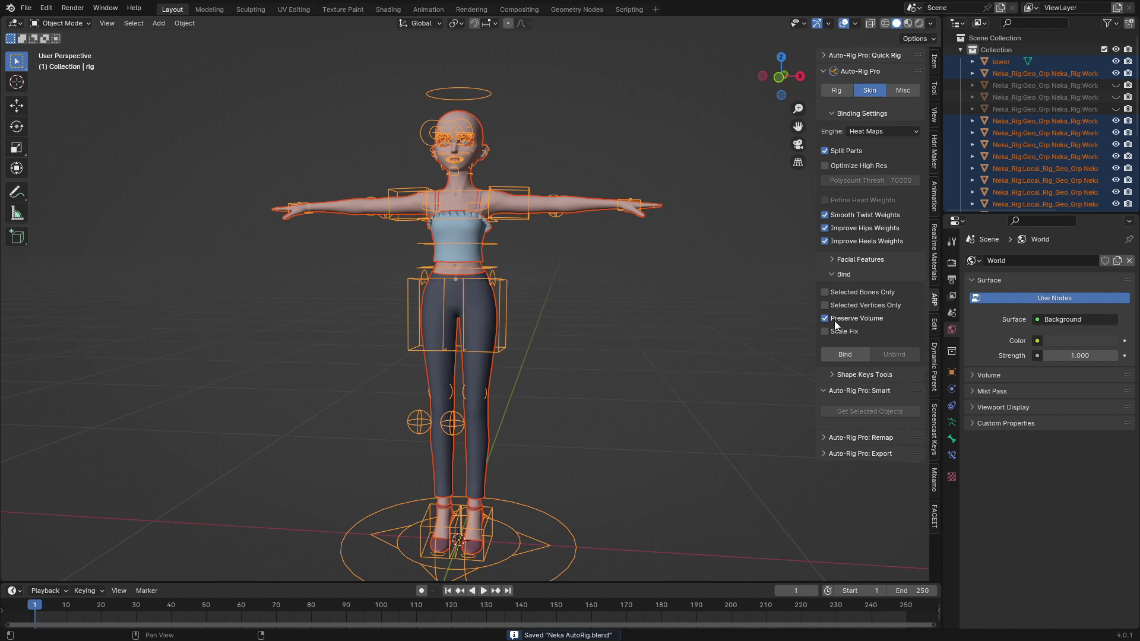
left_click(843, 353)
Switch the rig to Pose Mode, test the left foot IK controller by moving it outward, and cancel the move.
scroll(505, 312, "up", 2)
middle_click_drag(504, 313, 380, 228, "shift")
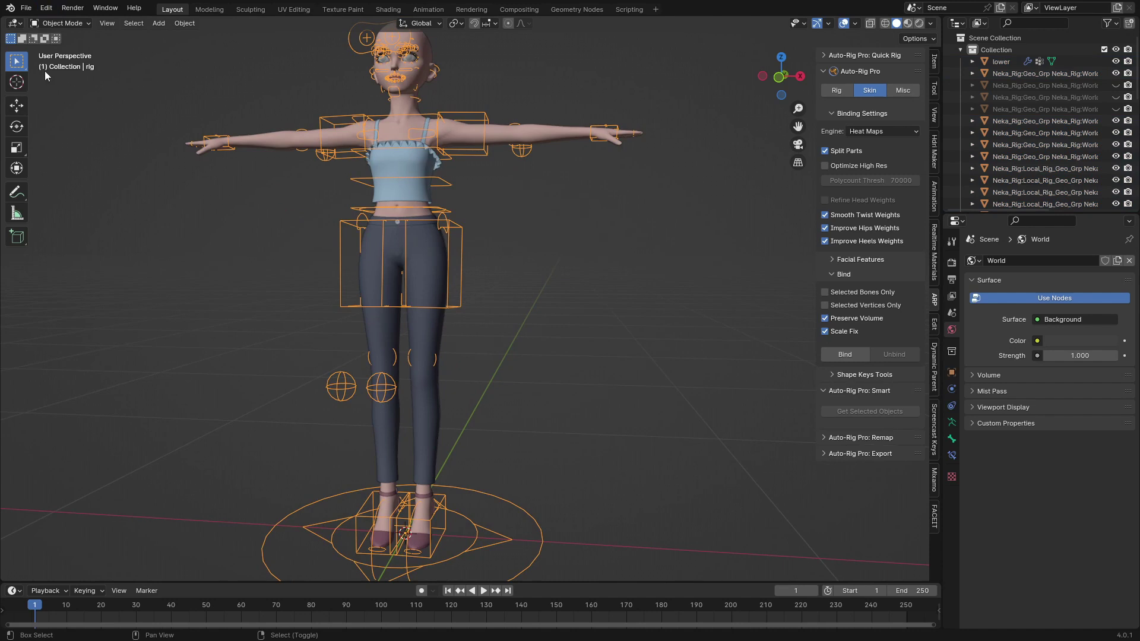
left_click(80, 24)
left_click(83, 65)
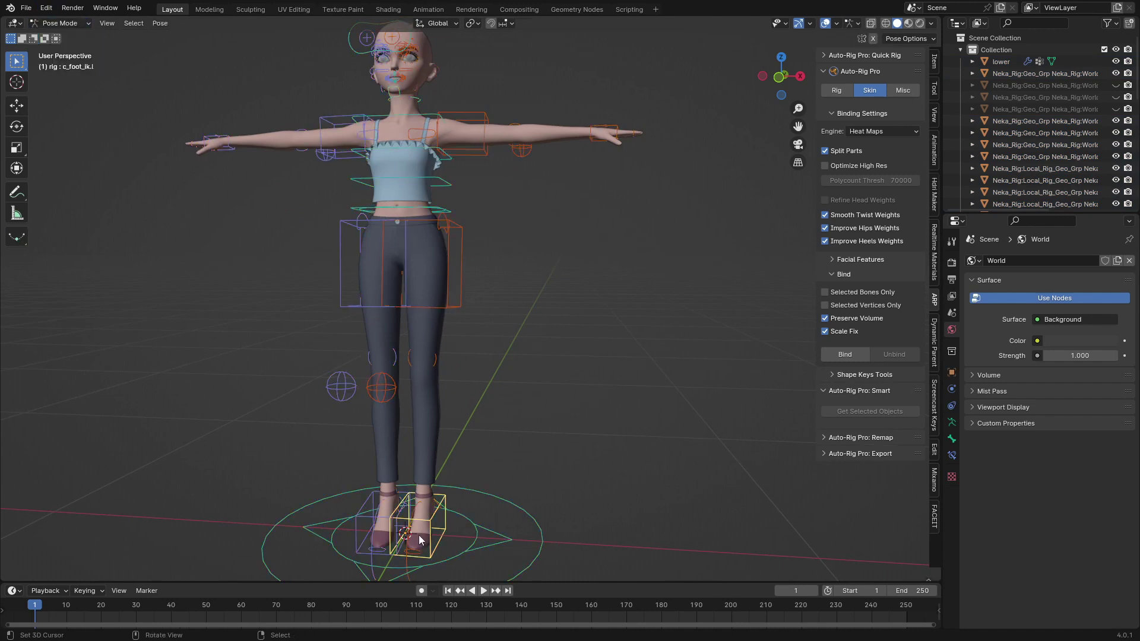
key("g")
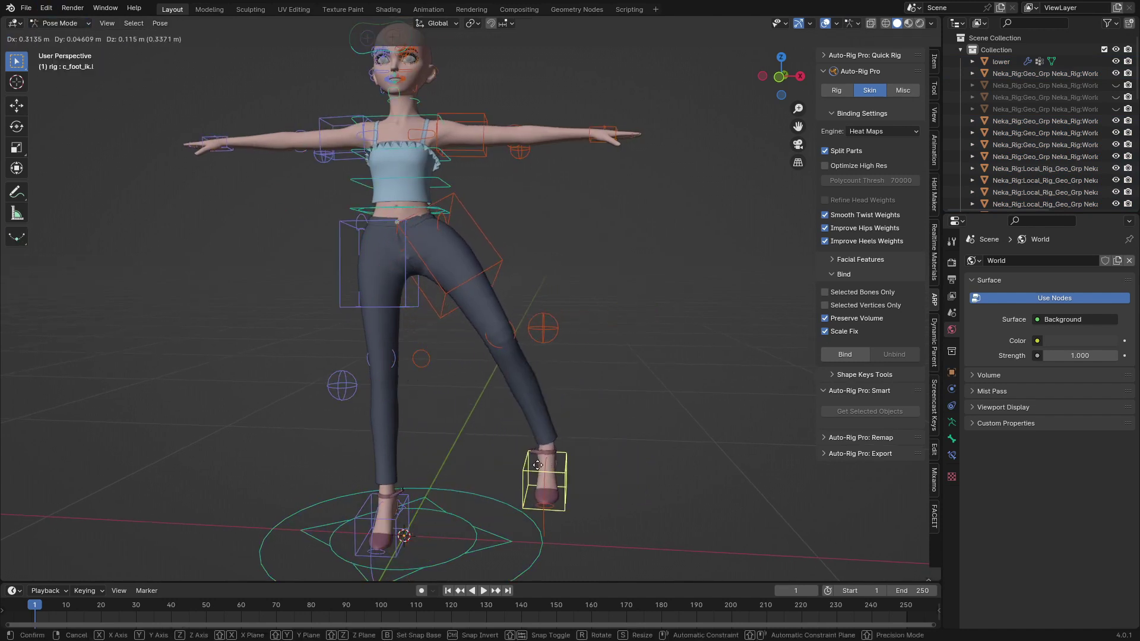
right_click(537, 464)
Raise the left leg sideways with its foot IK controller and examine the trousers' deformation around the hip and knee.
key("g")
left_click(665, 267)
middle_click_drag(528, 410, 511, 350)
scroll(468, 369, "up", 2)
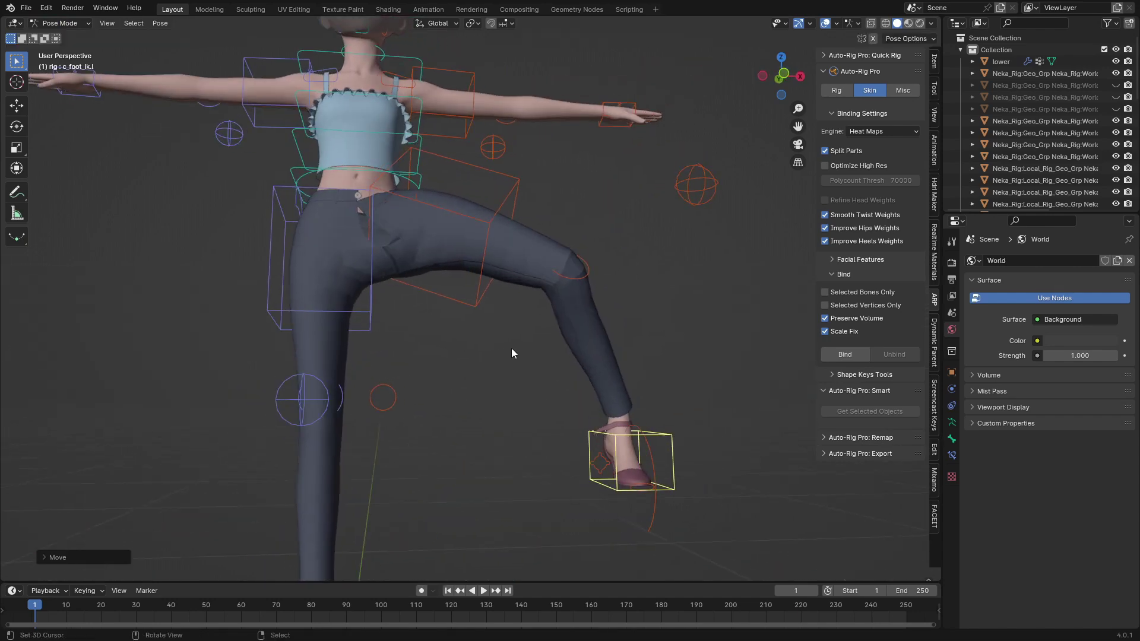
scroll(511, 354, "up", 5)
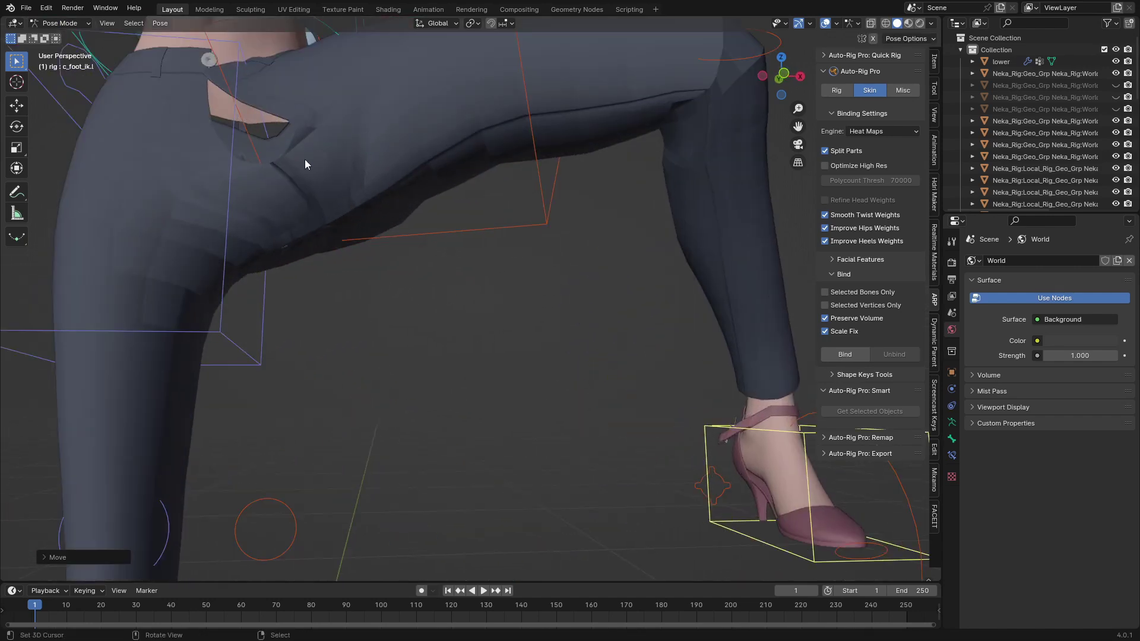
scroll(307, 169, "down", 6)
middle_click_drag(303, 184, 413, 356)
Raise the left hand IK controller above the head and examine the deformation of the shoulder, armpit and top.
middle_click_drag(453, 134, 481, 5, "shift")
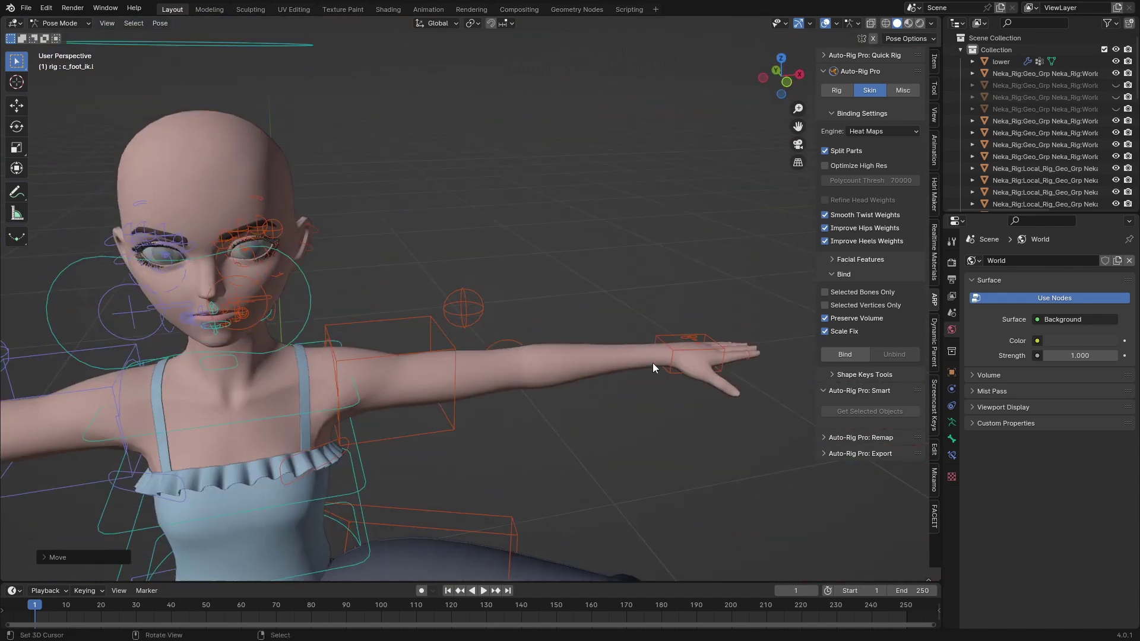
right_click(661, 330)
scroll(661, 330, "down", 2)
middle_click_drag(660, 330, 593, 291)
key("g")
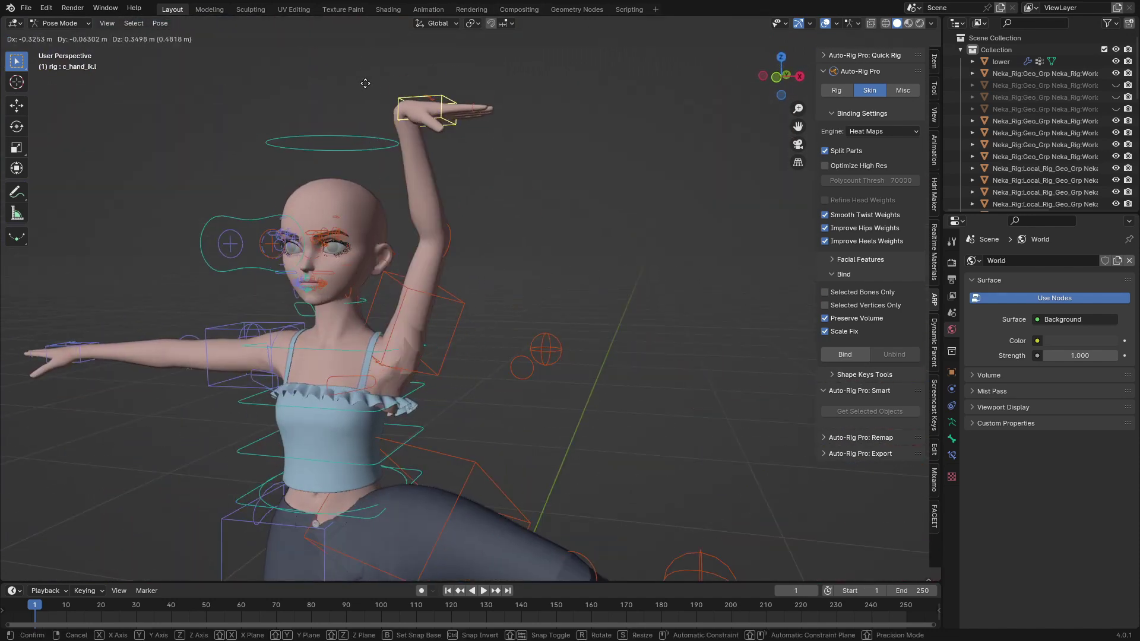
left_click(365, 85)
middle_click_drag(388, 290, 272, 450)
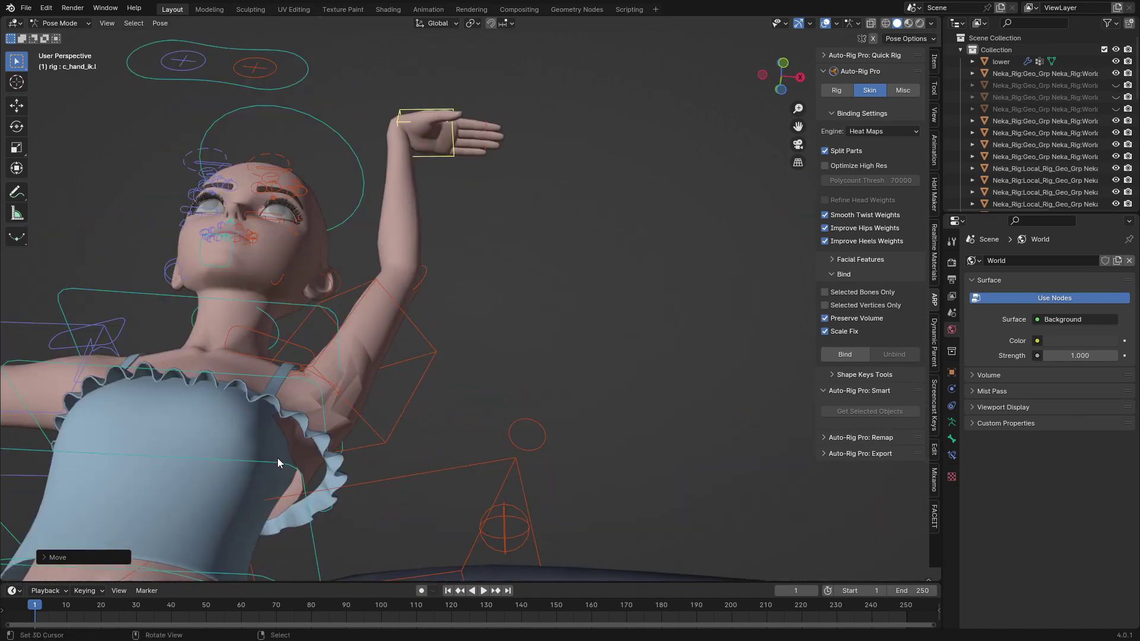
middle_click_drag(302, 499, 339, 351)
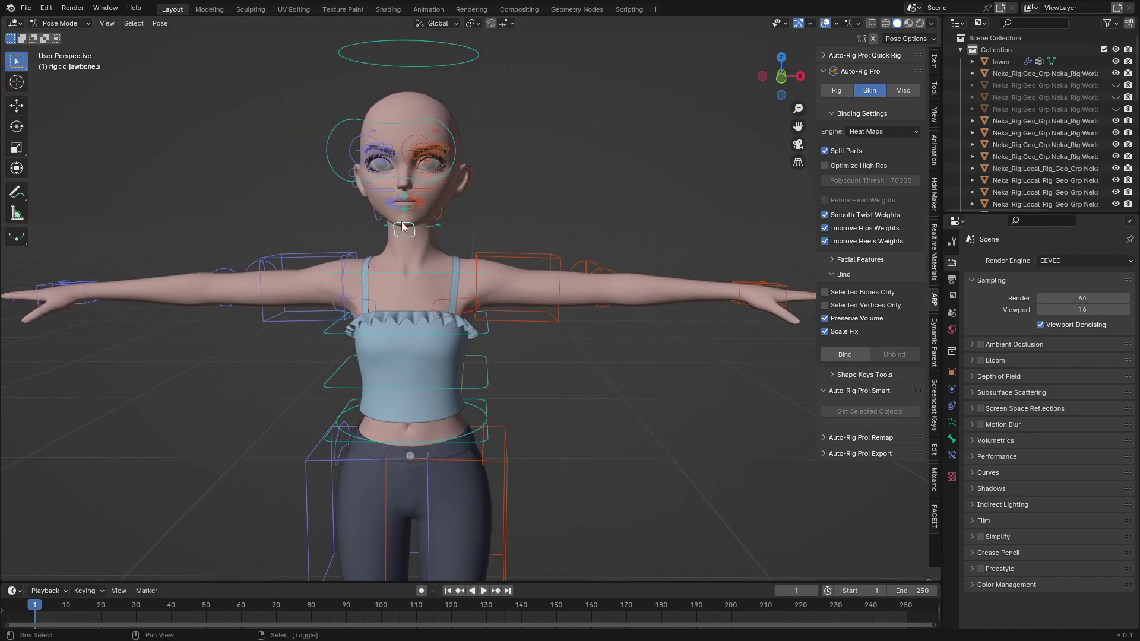
Open the mouth by moving the jaw controller down, and examine the lips and teeth.
scroll(402, 229, "up", 4)
middle_click_drag(402, 230, 400, 224)
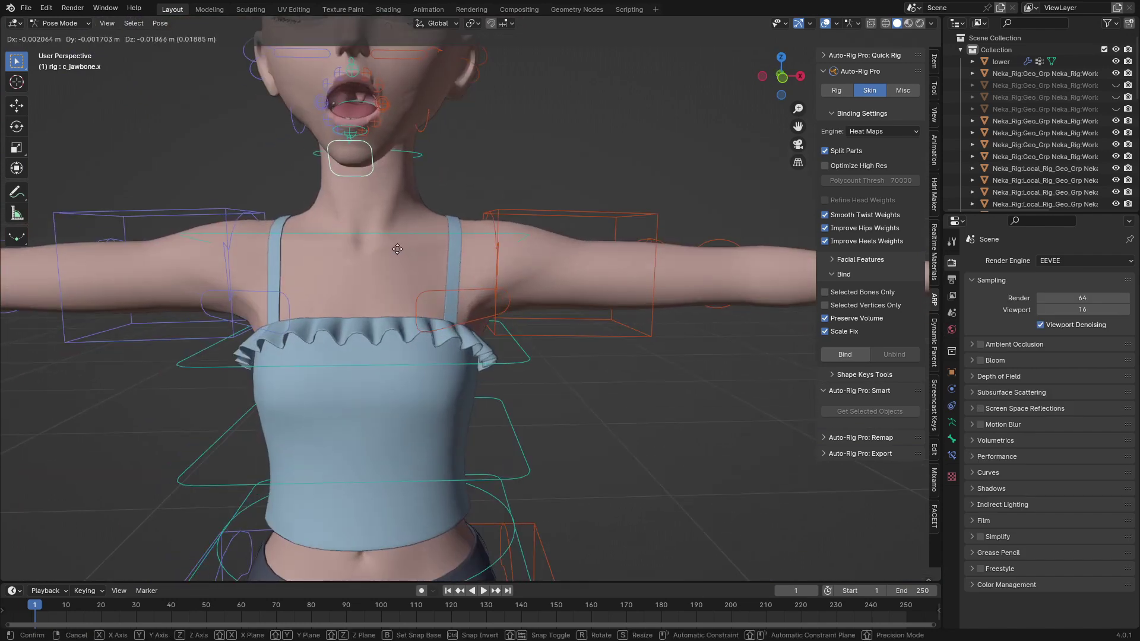
left_click(404, 216)
scroll(422, 319, "up", 4)
key("g")
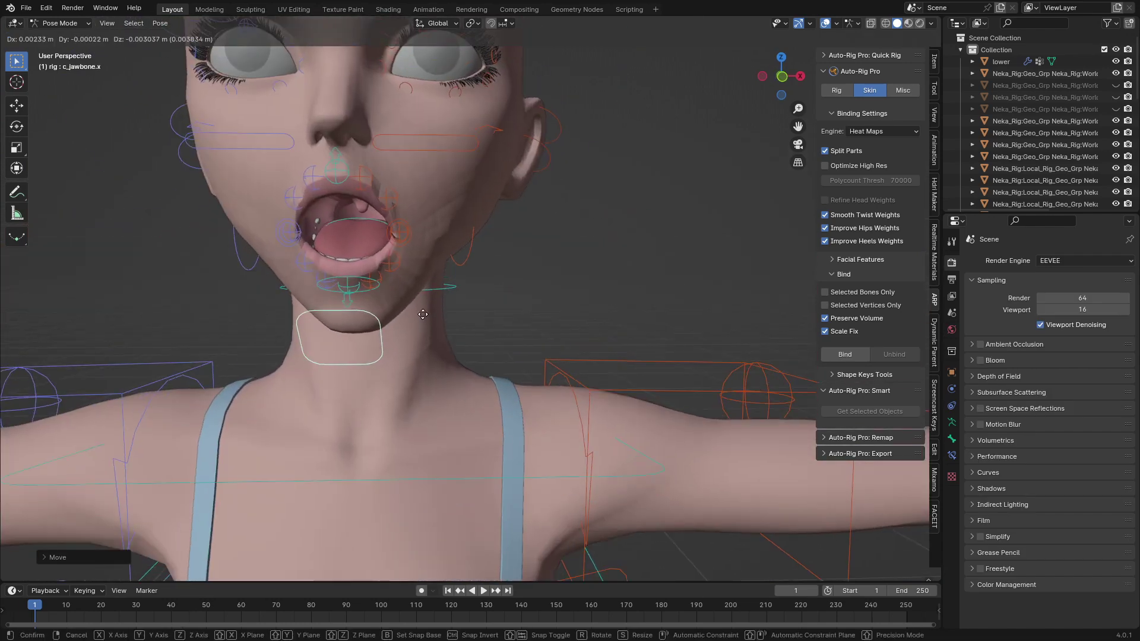
left_click(420, 293)
scroll(398, 286, "down", 2)
middle_click_drag(371, 275, 371, 280)
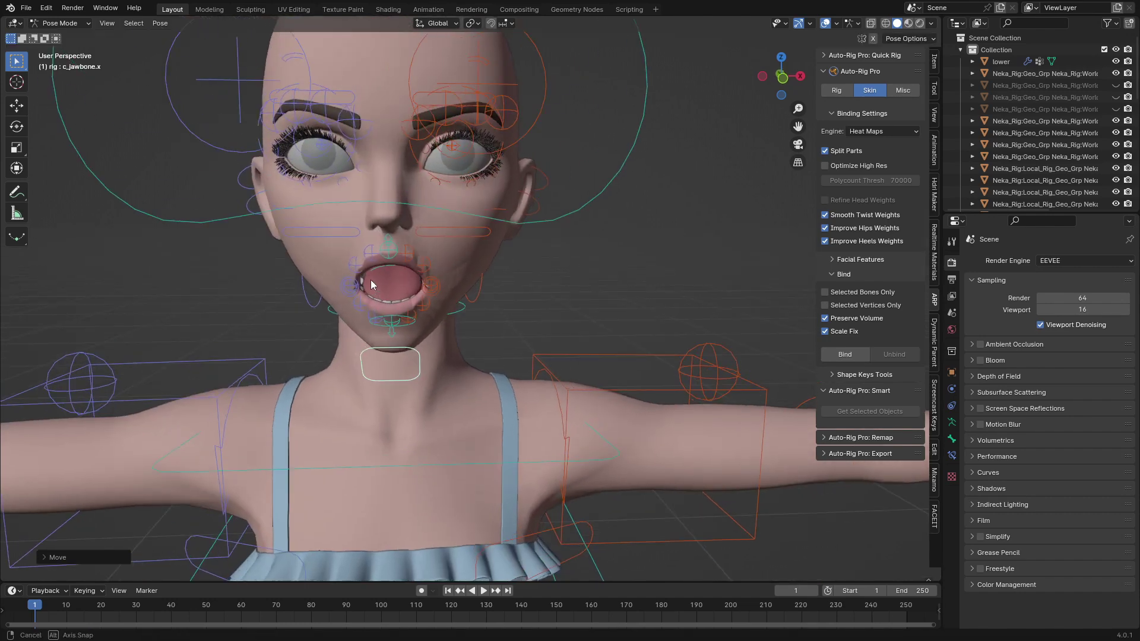
Pull the tongue tip controller forward so that the tongue sticks out of the mouth.
right_click(395, 329)
right_click(399, 327)
middle_click_drag(399, 326, 285, 323)
key("g")
left_click(189, 335)
middle_click_drag(190, 335, 249, 350)
Swing the tongue tip controller to either side of the mouth to test how the tongue bends.
key("g")
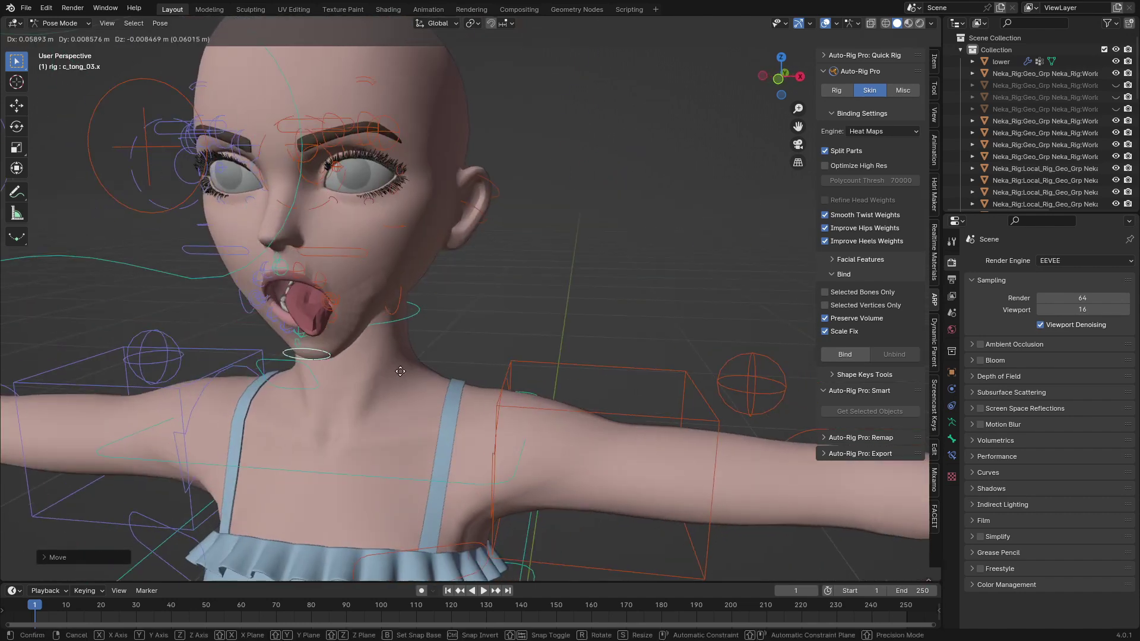
left_click(366, 365)
middle_click_drag(366, 366, 394, 349)
key("g")
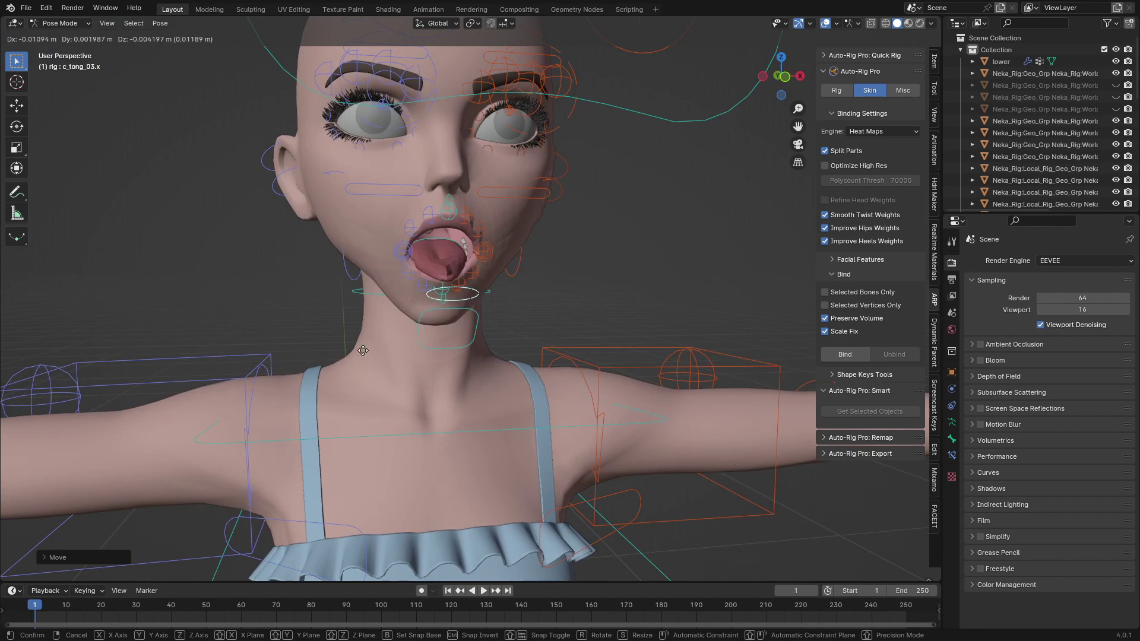
left_click(363, 350)
middle_click_drag(437, 202, 3, 112)
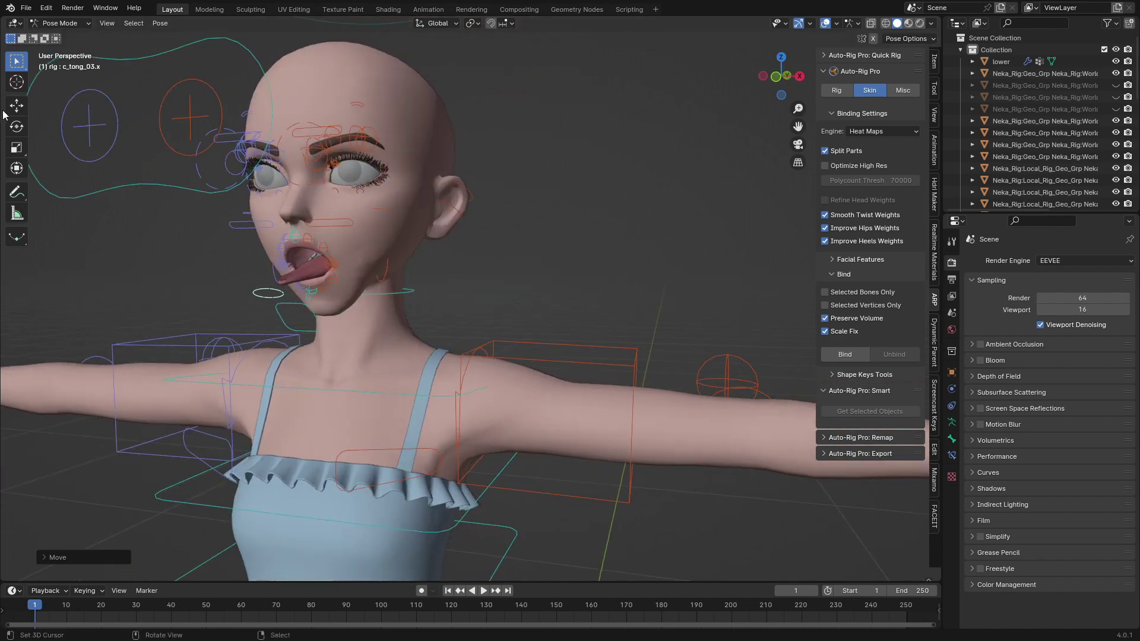
Select all pose controllers and clear their locations to restore the rest pose.
left_click(65, 27)
left_click(69, 35)
left_click(77, 60)
key("a")
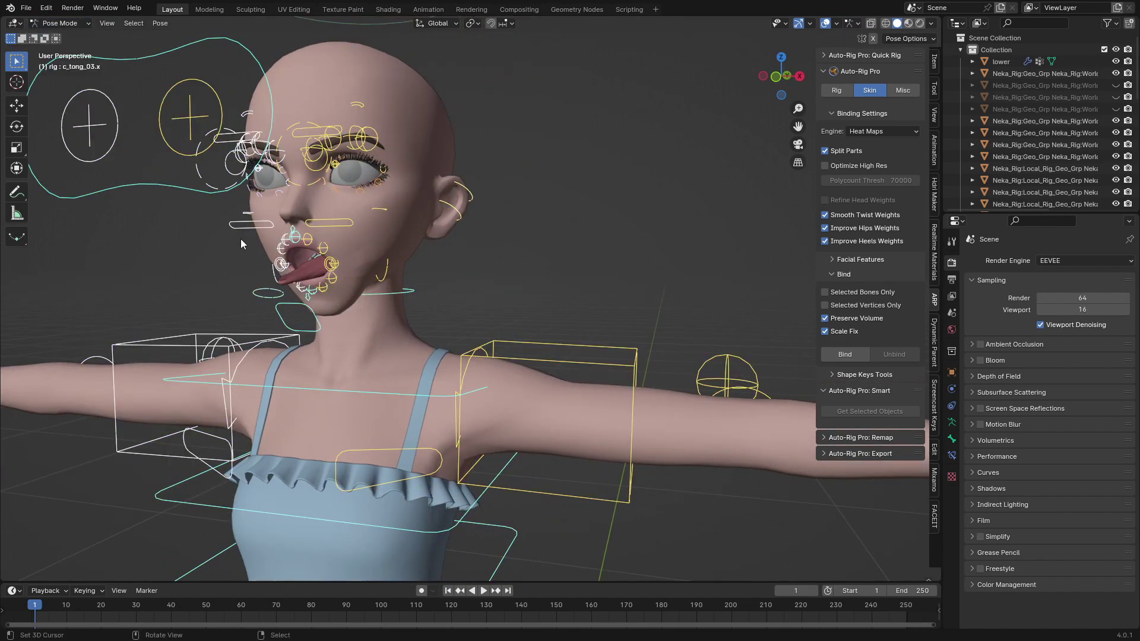
key("alt+g")
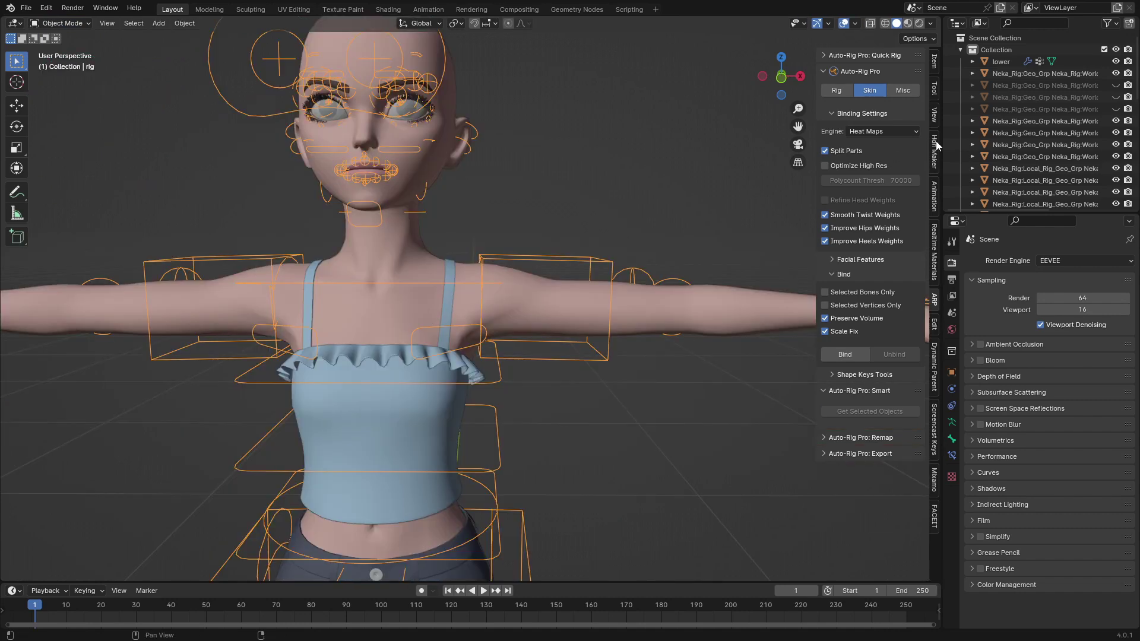
Select all visible character meshes again in Object Mode, adding the rig as the active object.
left_click(883, 131)
key("alt+a")
scroll(553, 239, "down", 4)
key("a")
right_click(535, 267, "shift")
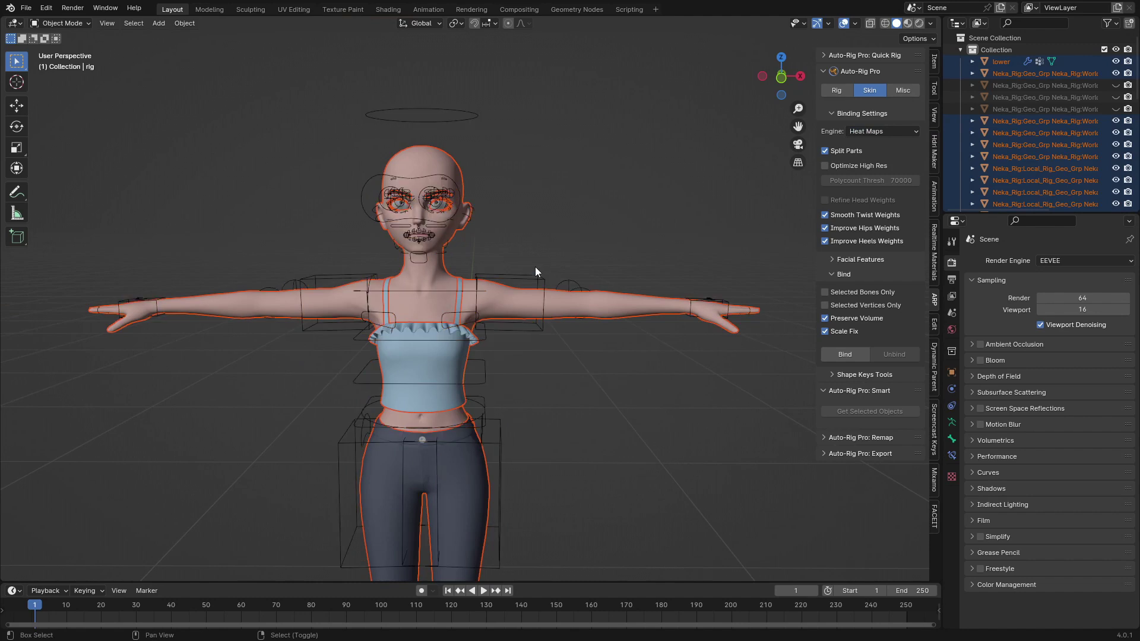
left_click(529, 294, "shift")
left_click(536, 268, "shift")
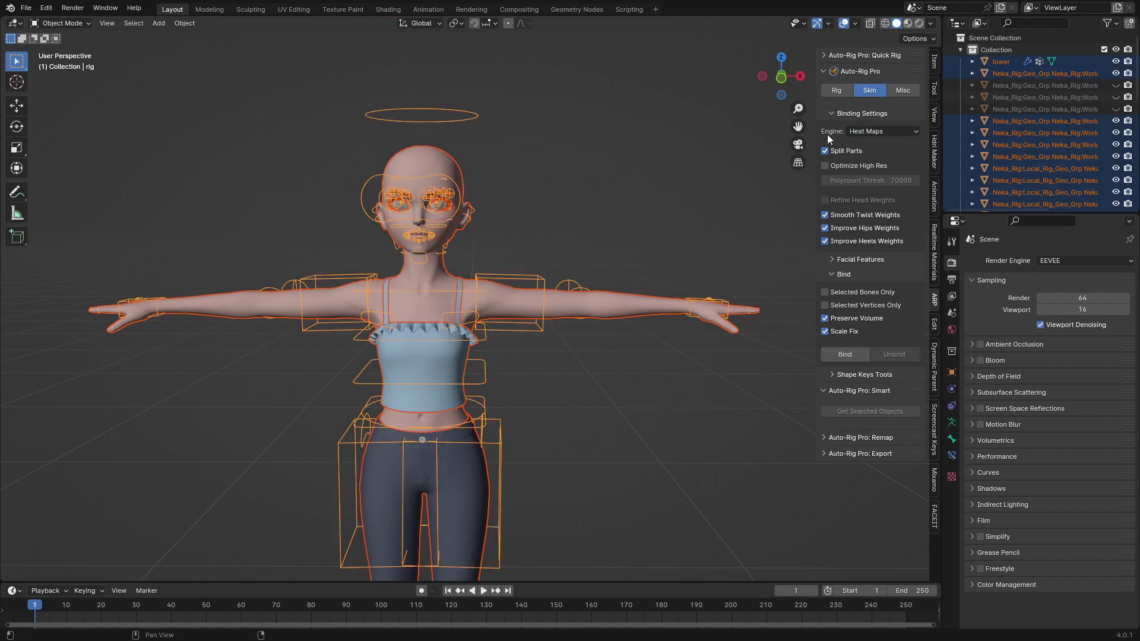
Set the skin binding engine to Voxelized, and leave only the rig selected.
left_click(856, 132)
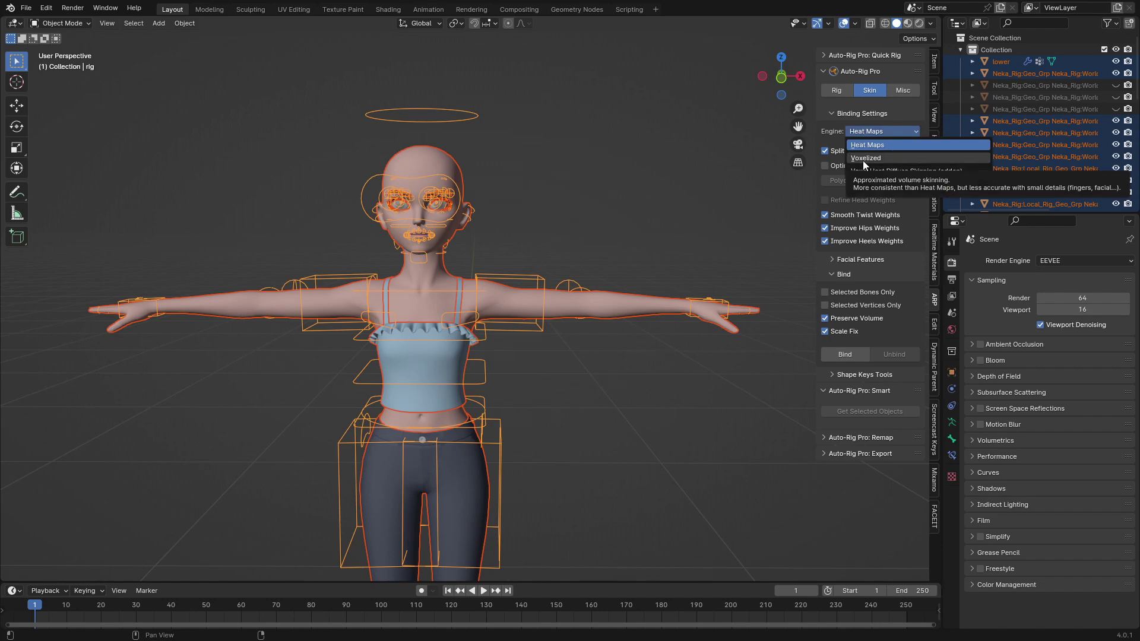
left_click(863, 160)
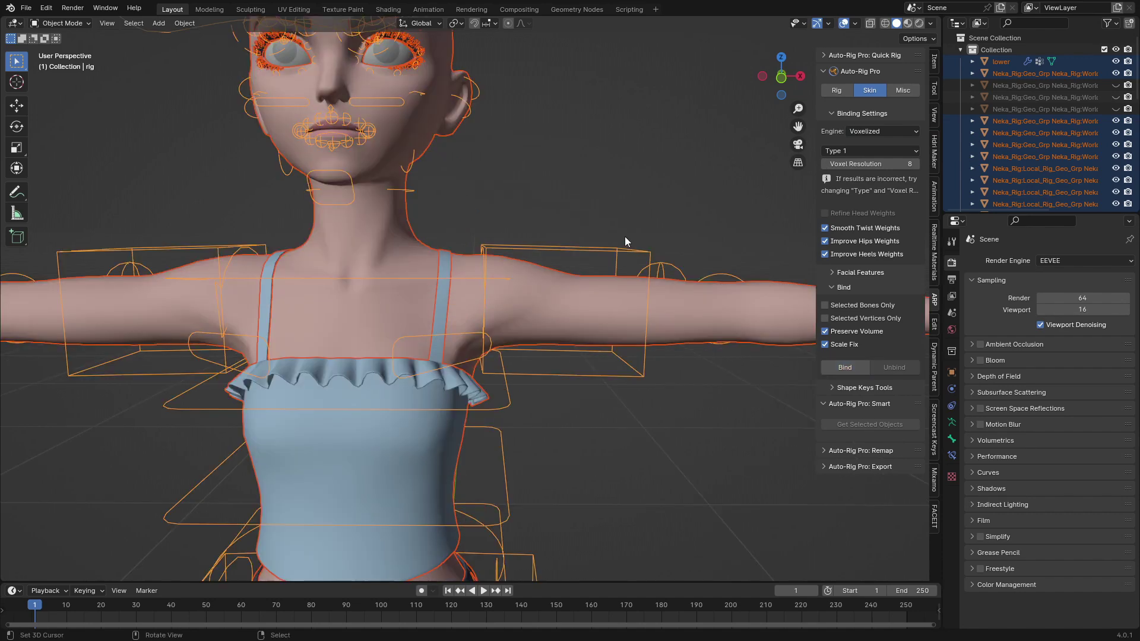
left_click(625, 236)
left_click(597, 247)
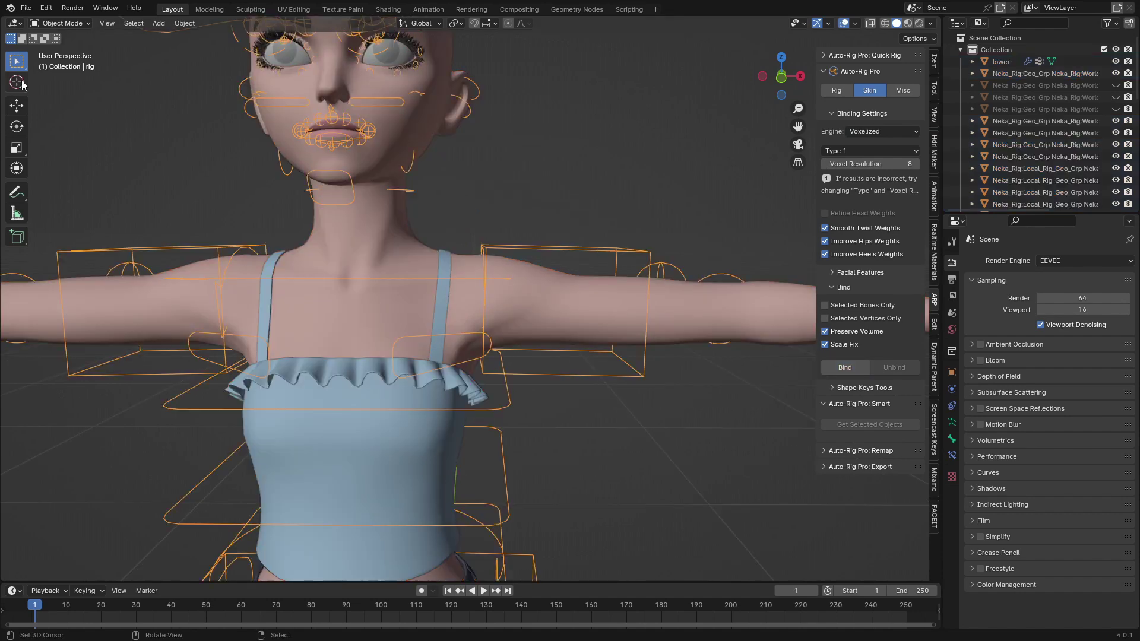
In Pose Mode, raise the left hand IK controller above the head to test shoulder and arm deformation.
left_click(56, 23)
left_click(59, 66)
scroll(557, 315, "down", 5)
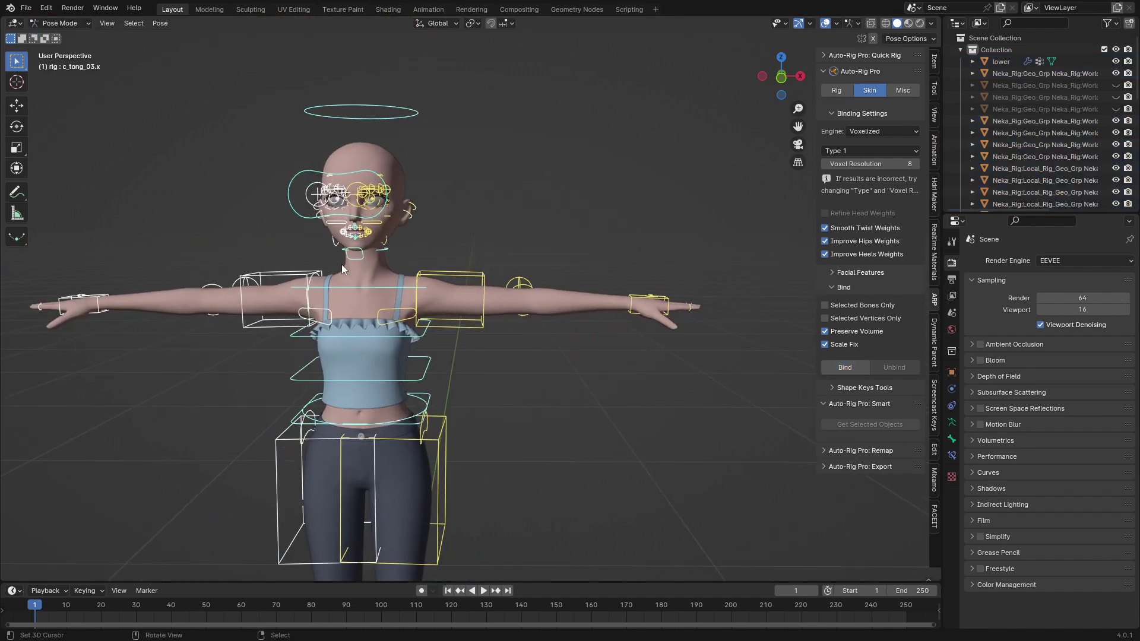
scroll(341, 264, "up", 2)
left_click_drag(683, 299, 486, 58)
left_click(487, 544)
scroll(439, 379, "up", 5)
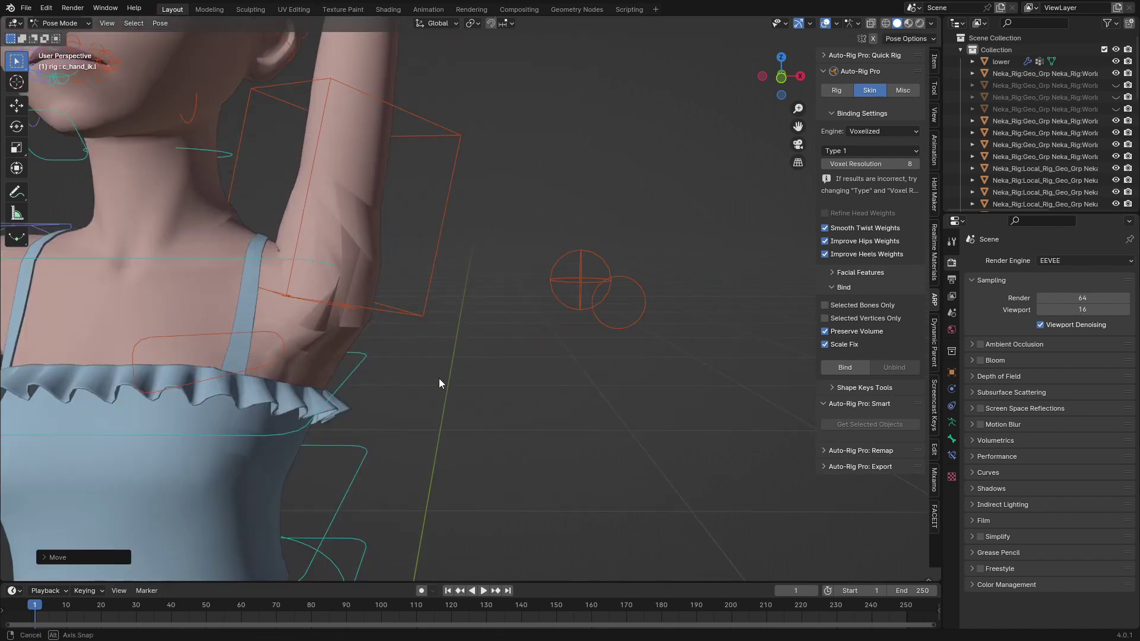
middle_click_drag(439, 379, 2, 5)
scroll(318, 308, "down", 5)
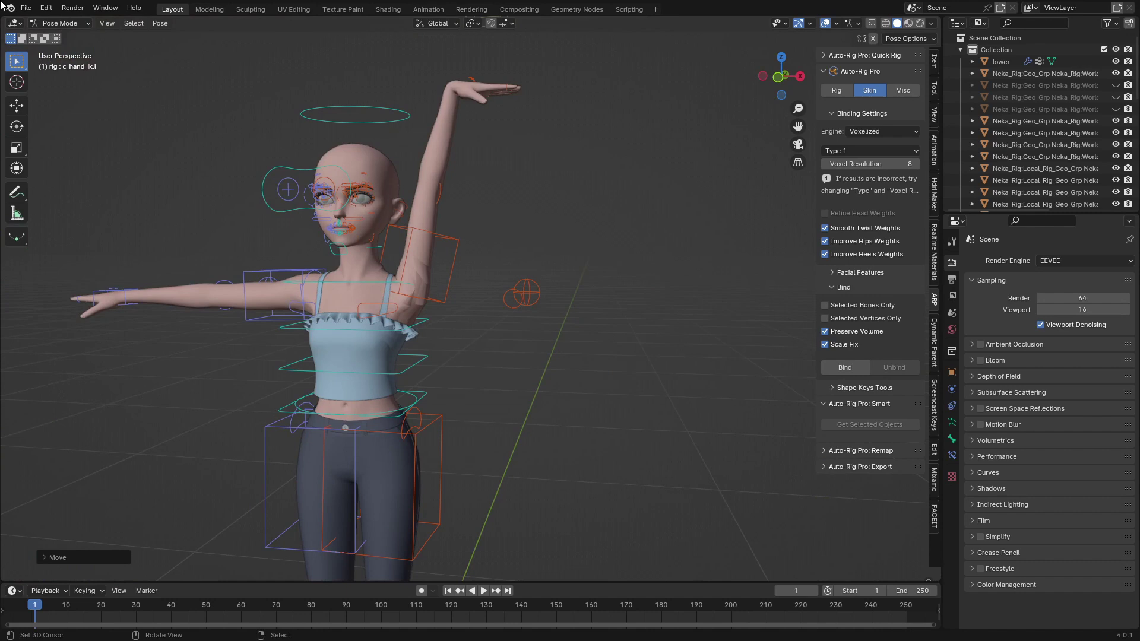
Apply smooth shading to all visible objects in Object Mode, and leave only the rig selected.
left_click(59, 23)
left_click(59, 33)
key("a")
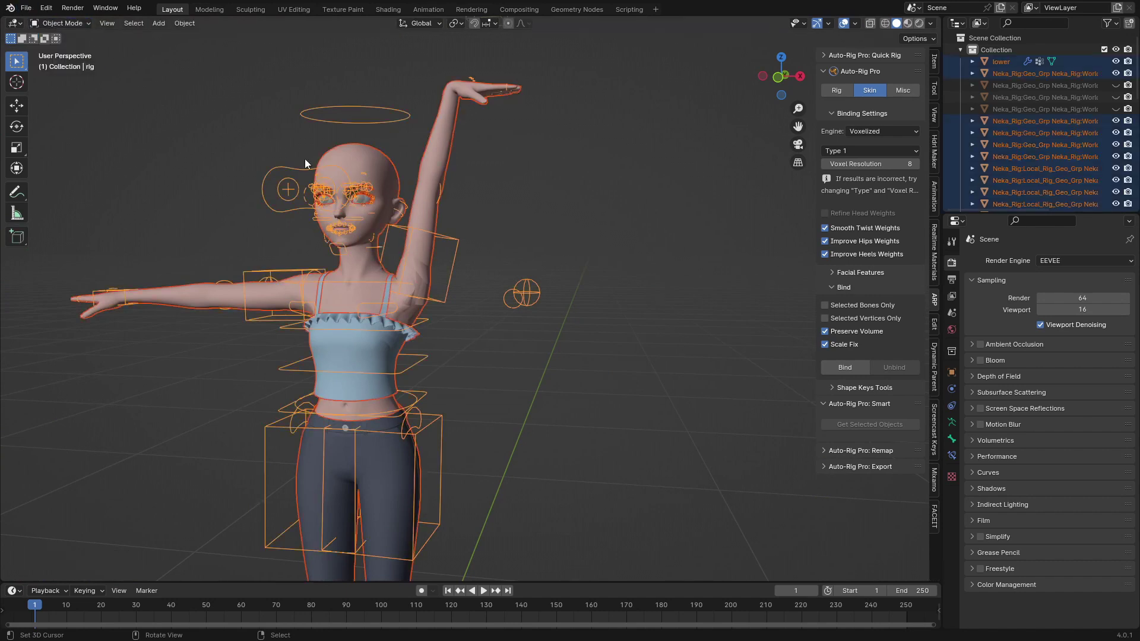
left_click(178, 25)
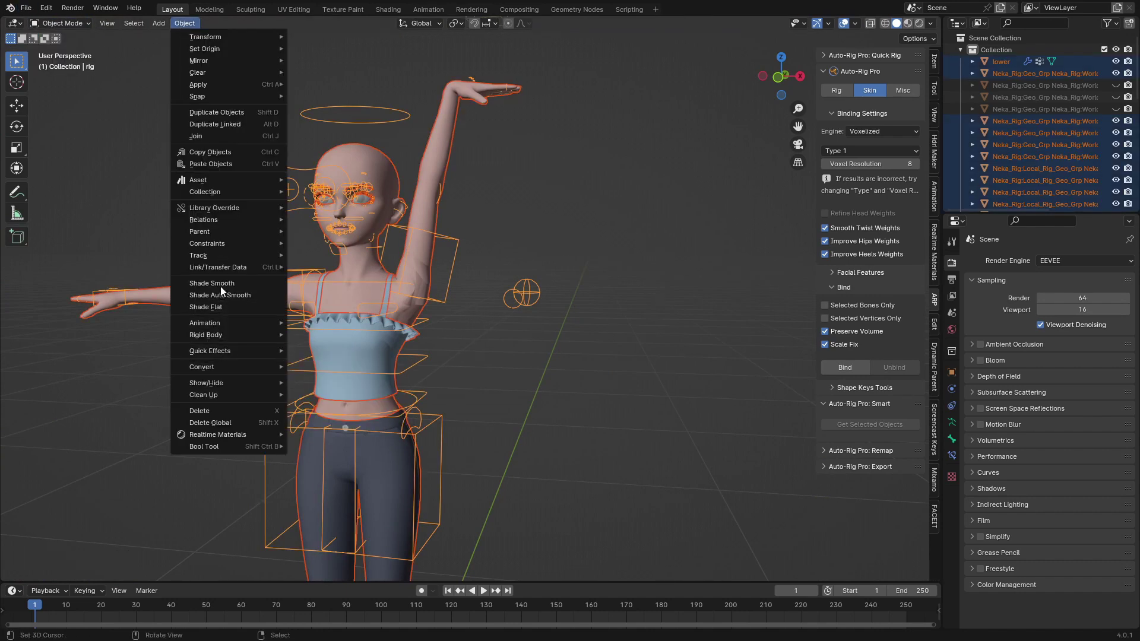
left_click(201, 282)
scroll(363, 300, "up", 5)
middle_click_drag(363, 300, 416, 271)
left_click(419, 229)
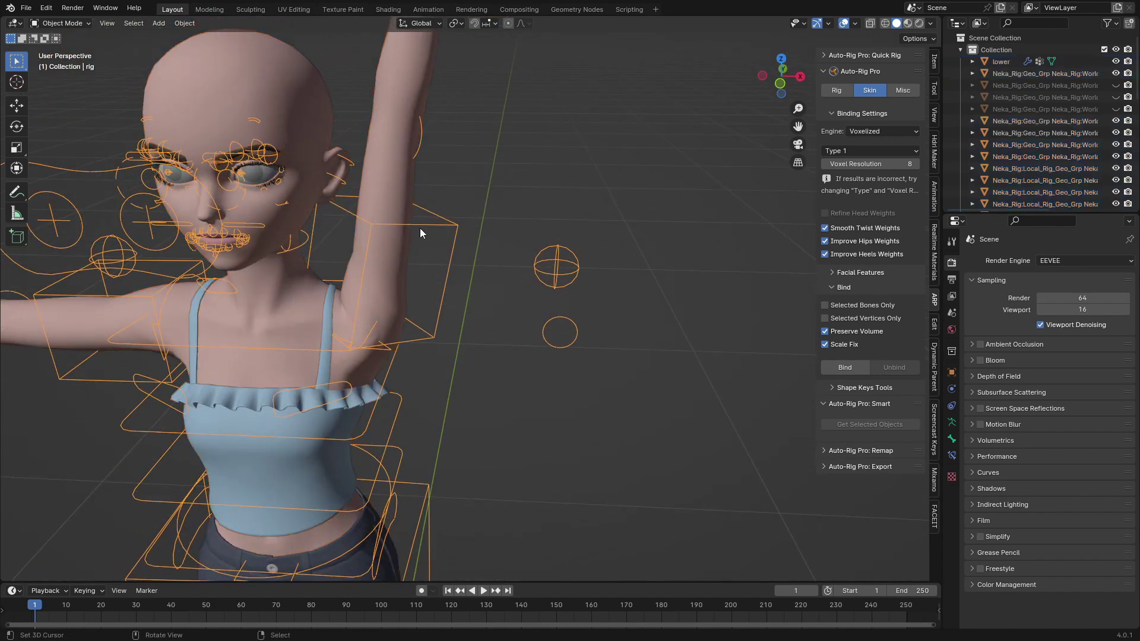
Return the rig to Pose Mode and swing the left foot IK controller out sideways to test hip and leg deformation.
left_click(74, 25)
left_click(59, 63)
middle_click_drag(410, 368, 415, 192)
scroll(324, 341, "down", 4)
scroll(416, 193, "down", 2)
middle_click_drag(438, 441, 472, 446)
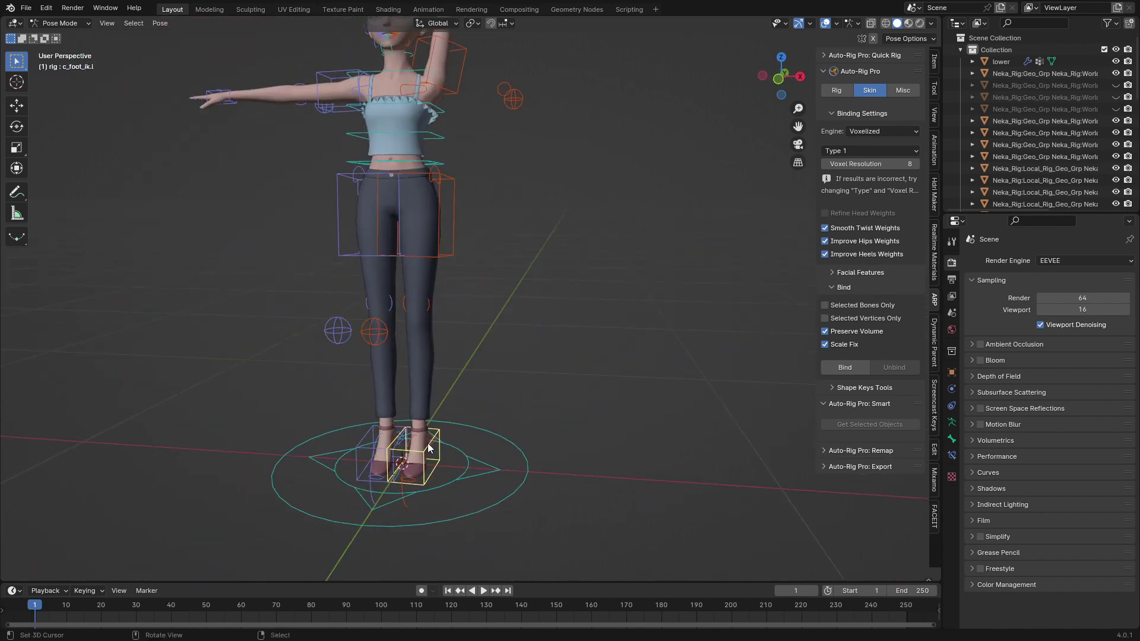
key("g")
left_click(620, 334)
scroll(511, 283, "up", 2)
middle_click_drag(457, 213, 491, 290)
scroll(485, 204, "up", 2)
middle_click_drag(422, 238, 401, 217)
scroll(405, 282, "down", 2)
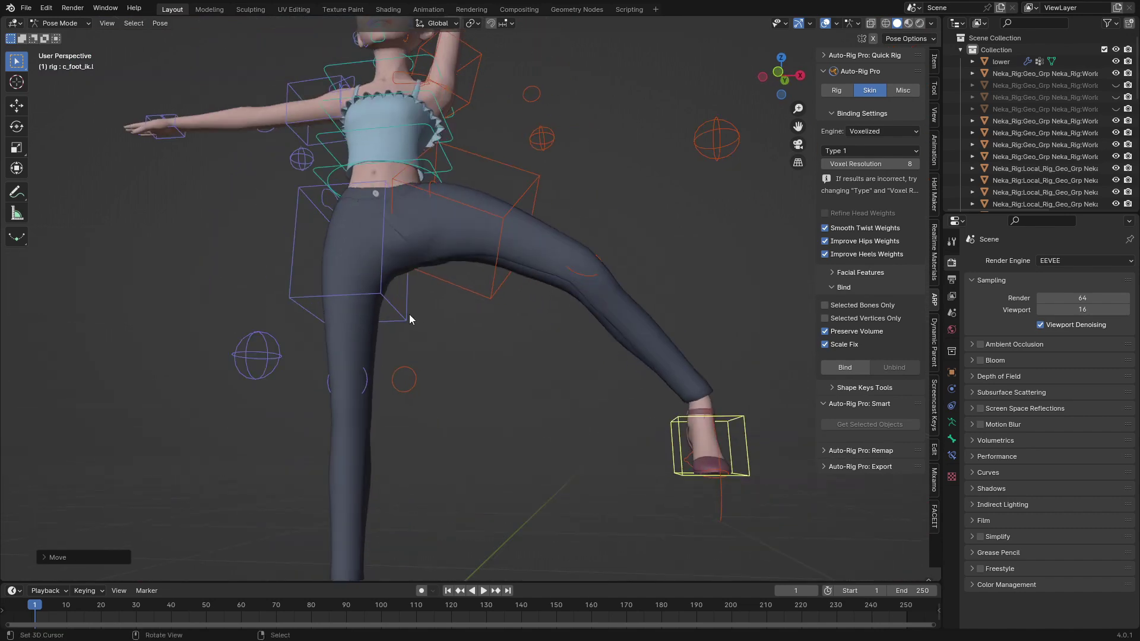
Try another position for the left foot controller, then clear its location.
key("g")
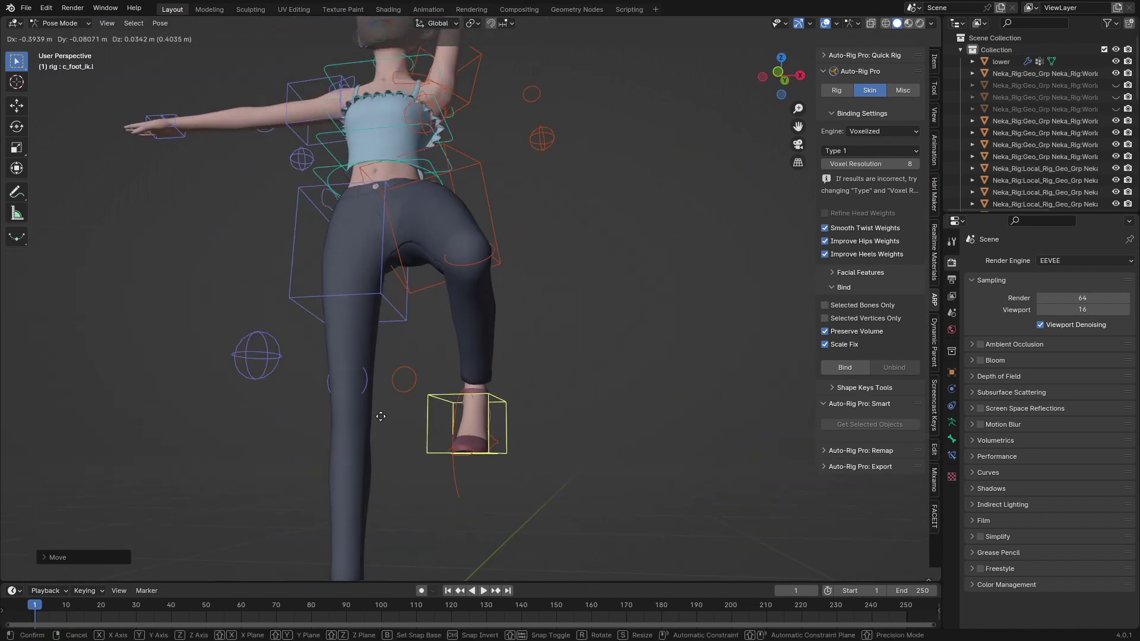
right_click(402, 452)
key("alt+g")
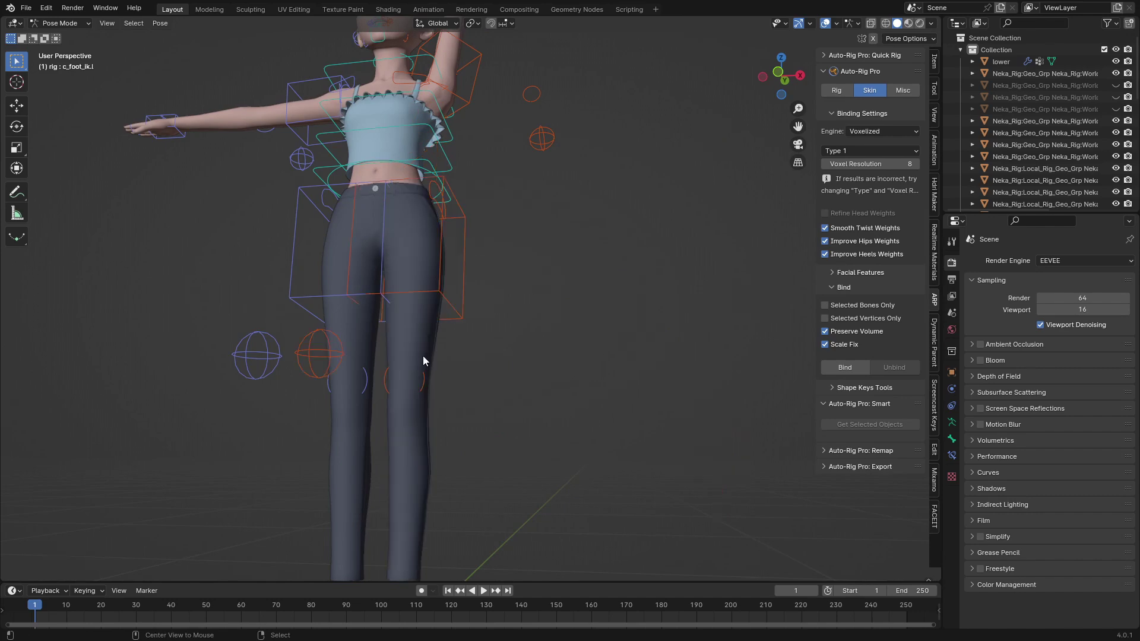
Try moving the jaw controller to test facial deformation, and review the available binding engine options.
middle_click_drag(438, 155, 471, 399, "shift")
scroll(457, 409, "up", 5)
left_click(426, 305)
scroll(433, 294, "up", 3)
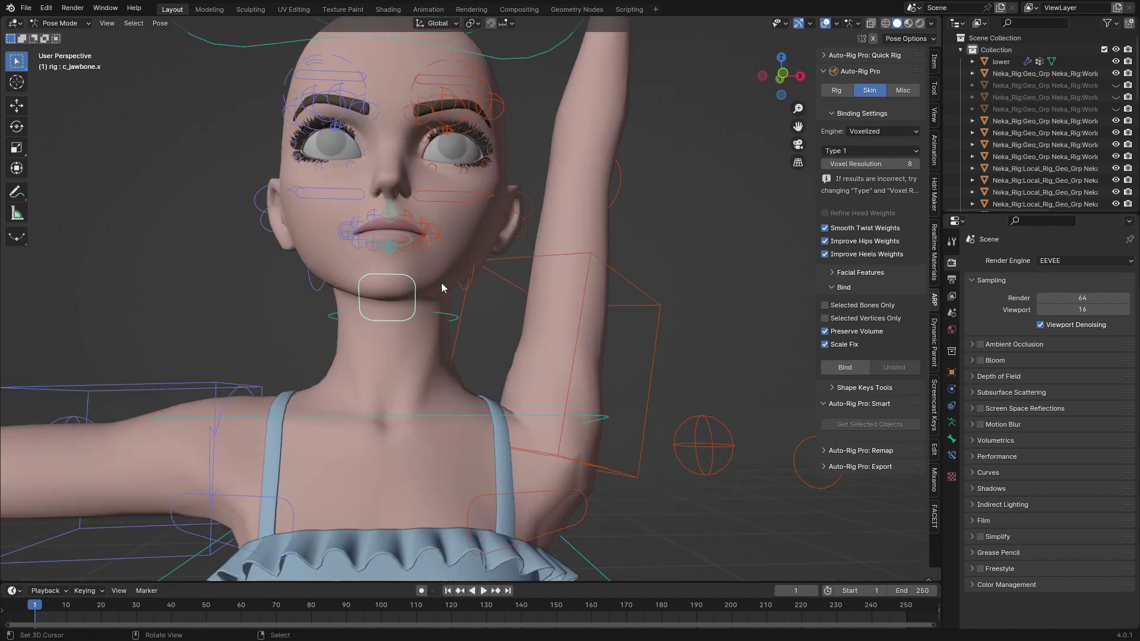
key("g")
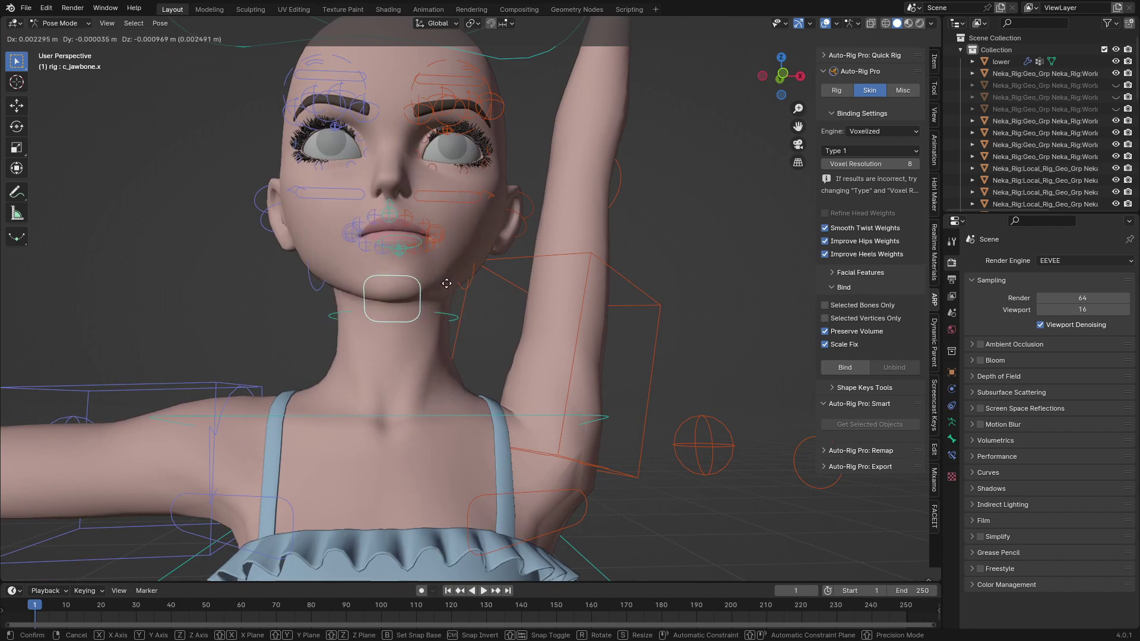
key("Escape")
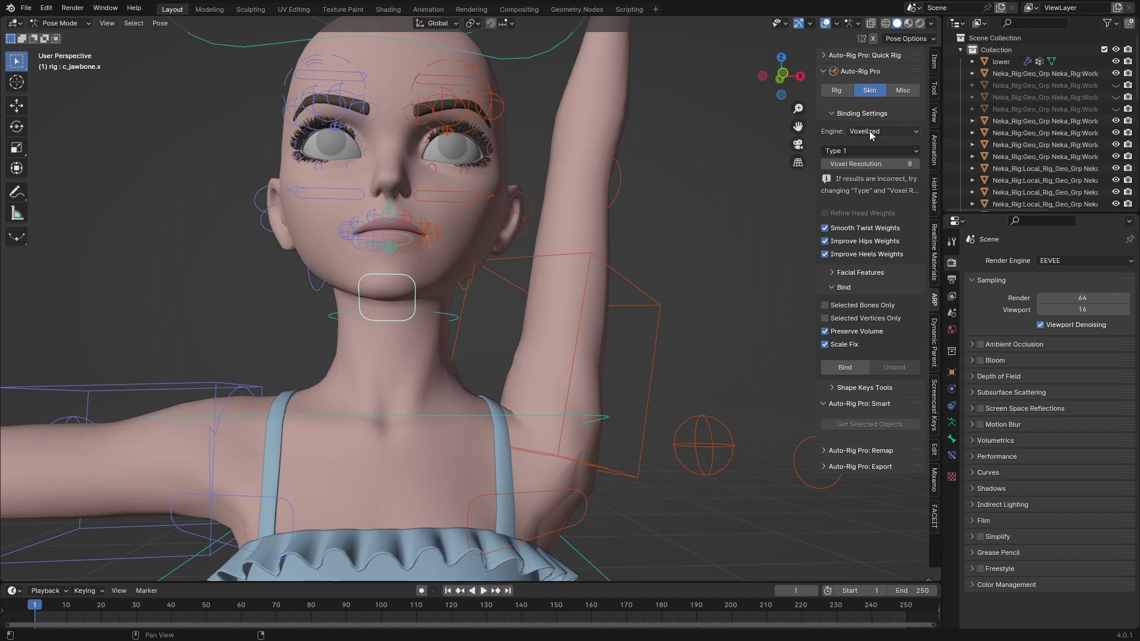
left_click(871, 133)
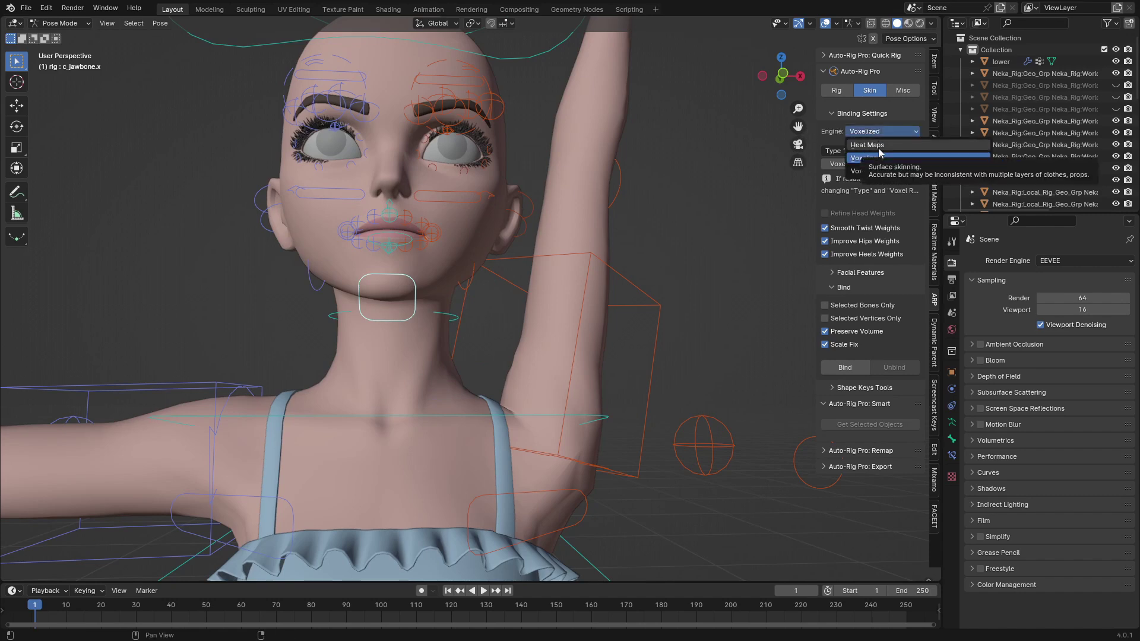
left_click(525, 286)
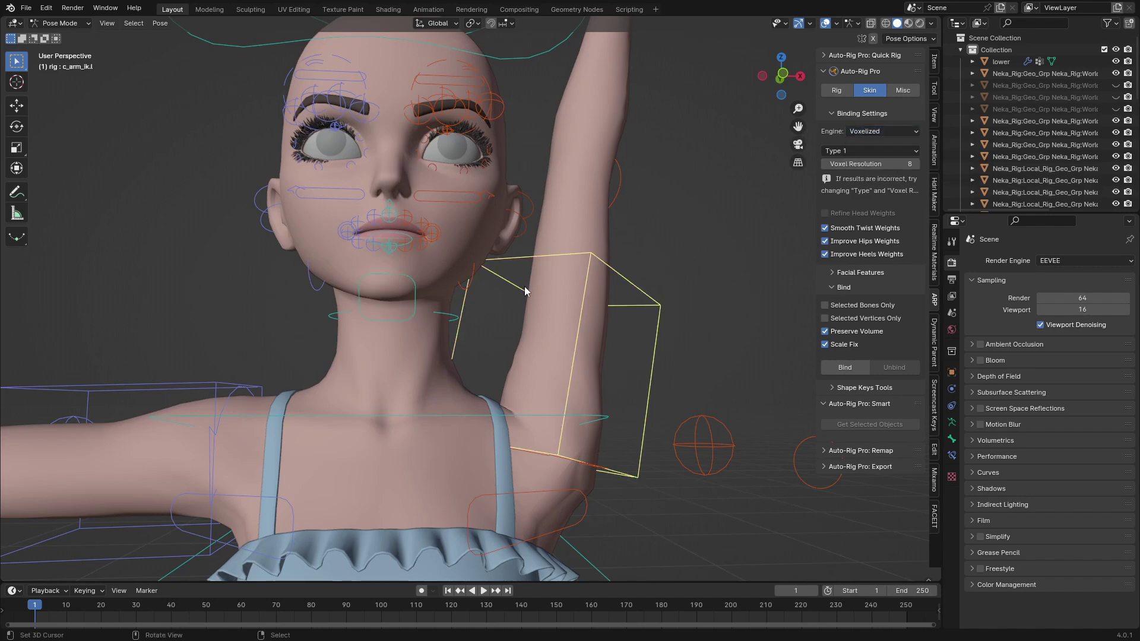
Make the bones visible through the mesh and try rotating the right index and middle finger base controllers to test finger deformation.
middle_click_drag(525, 286, 827, 67)
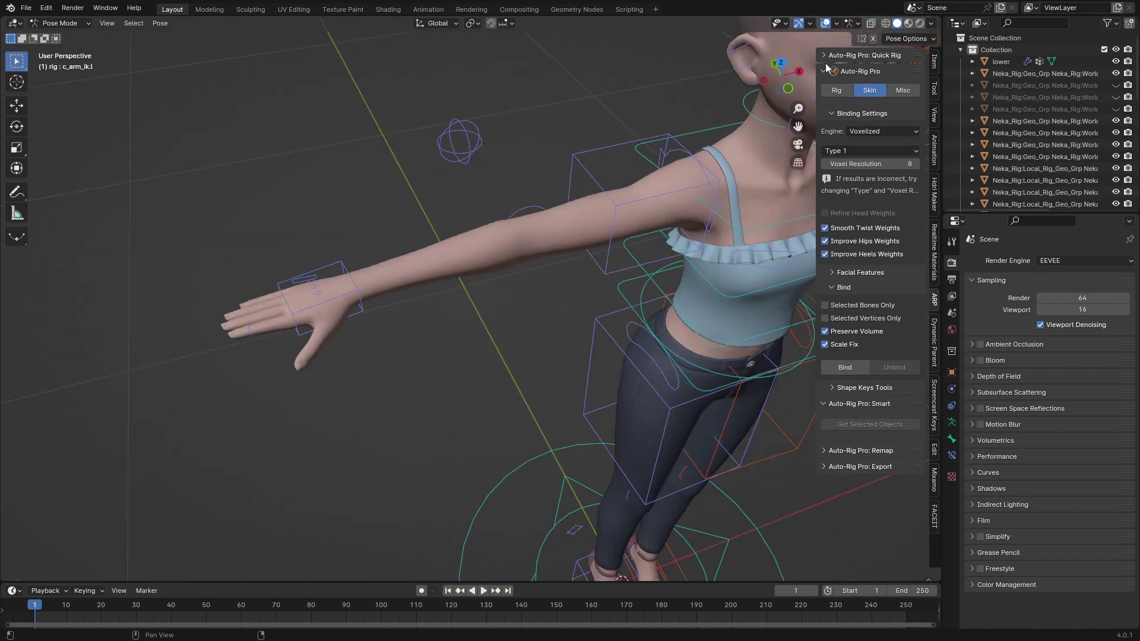
left_click(871, 23)
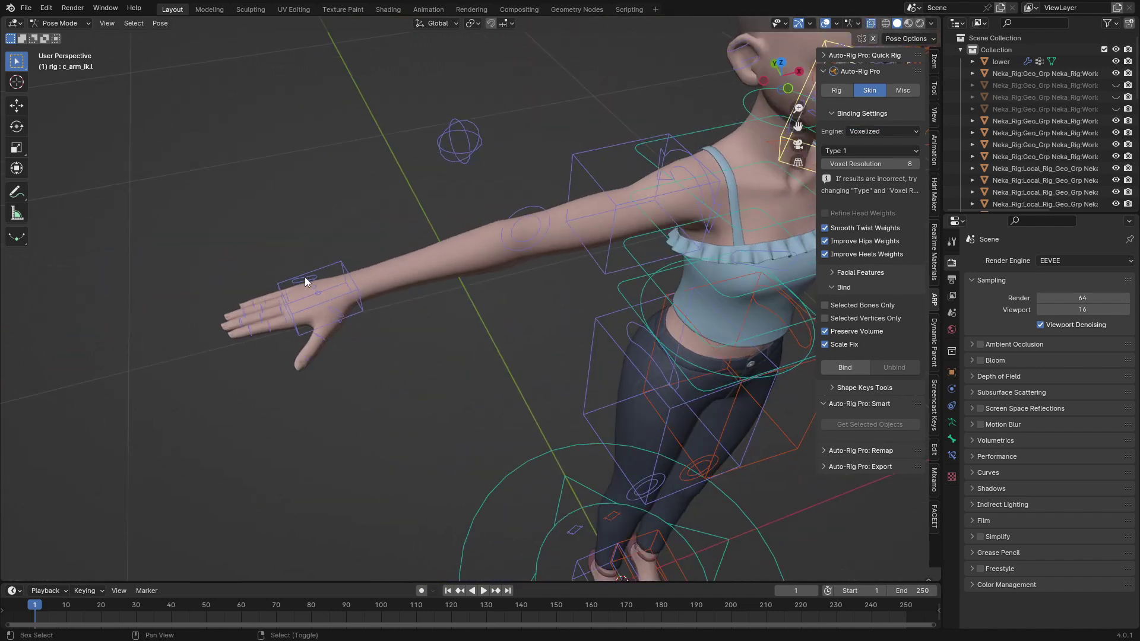
middle_click_drag(304, 276, 365, 400)
left_click(330, 301)
key("r")
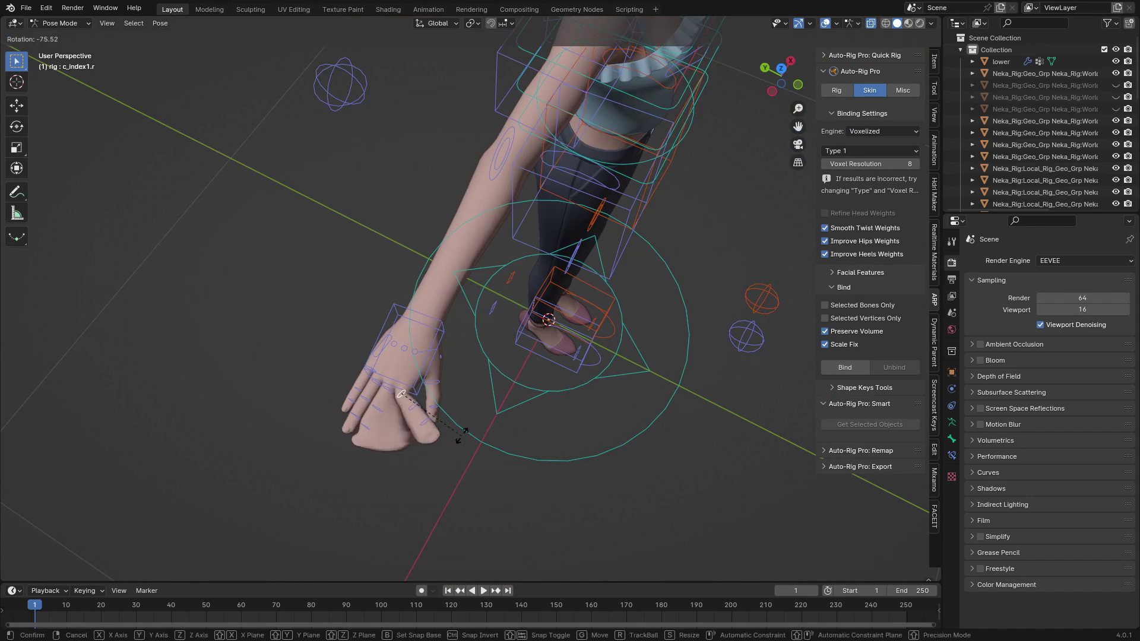
left_click(386, 398)
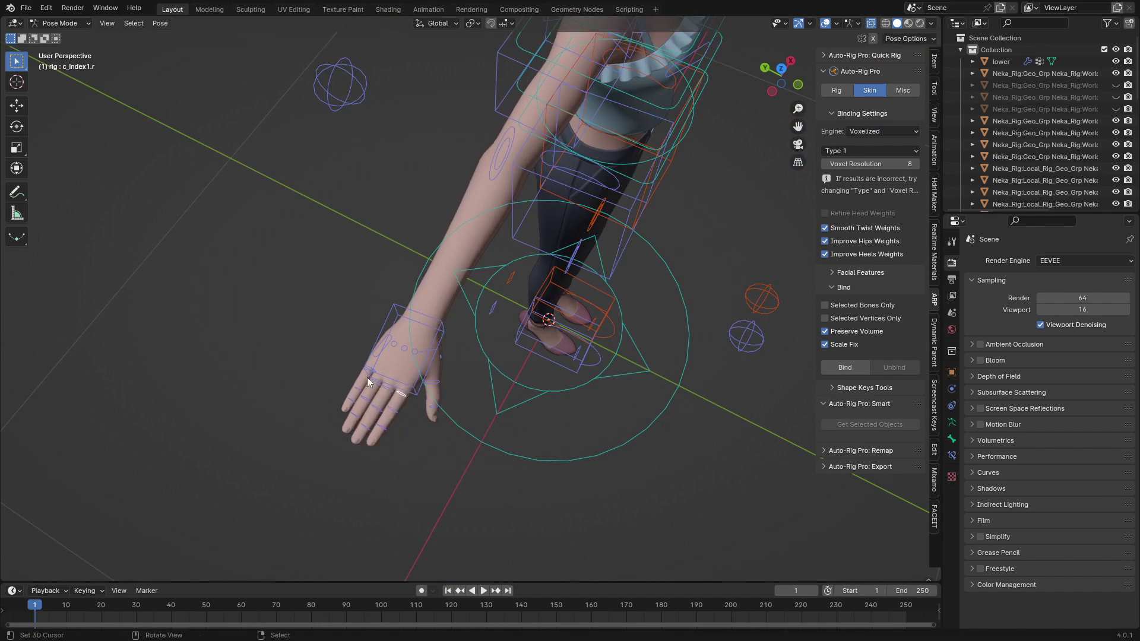
left_click(378, 384)
key("r")
right_click(411, 384)
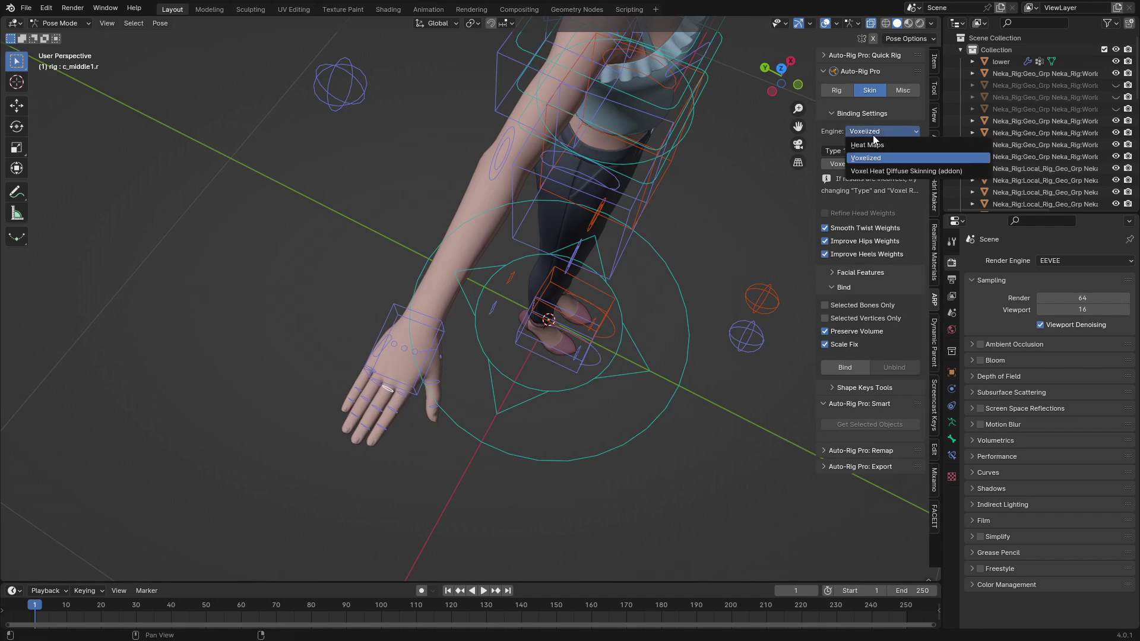
Select all pose controllers and clear their transforms to restore the T-pose.
middle_click_drag(742, 196, 142, 341)
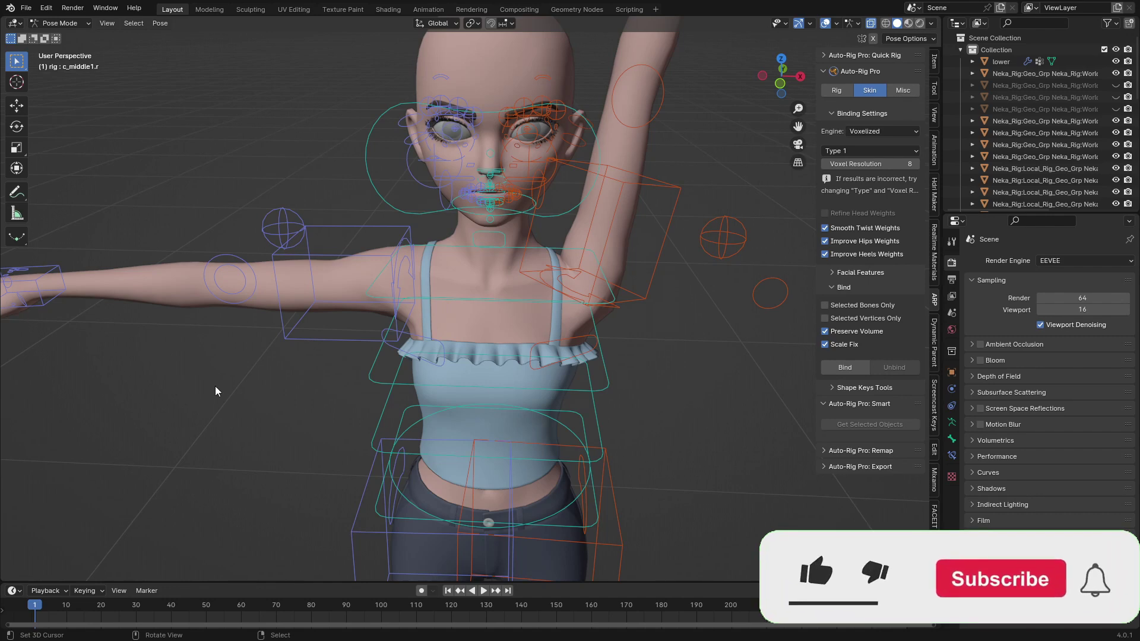
key("q")
key("a")
key("alt+r")
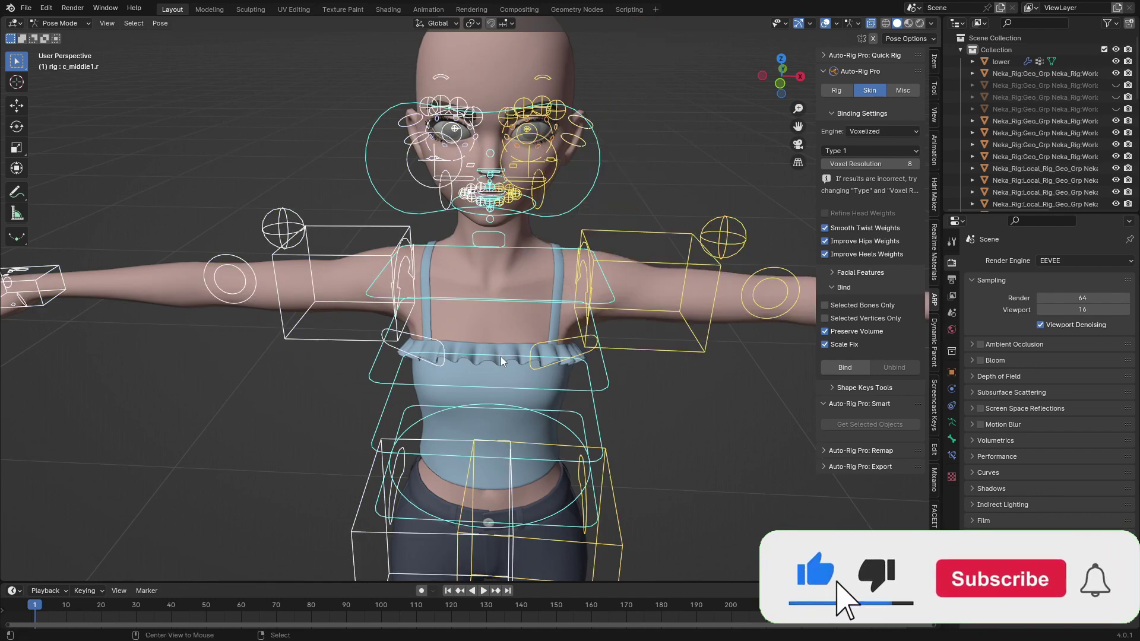
Try lifting the left foot IK controller to test knee bending, and cancel the move.
scroll(500, 356, "down", 5)
middle_click_drag(500, 356, 495, 228, "shift")
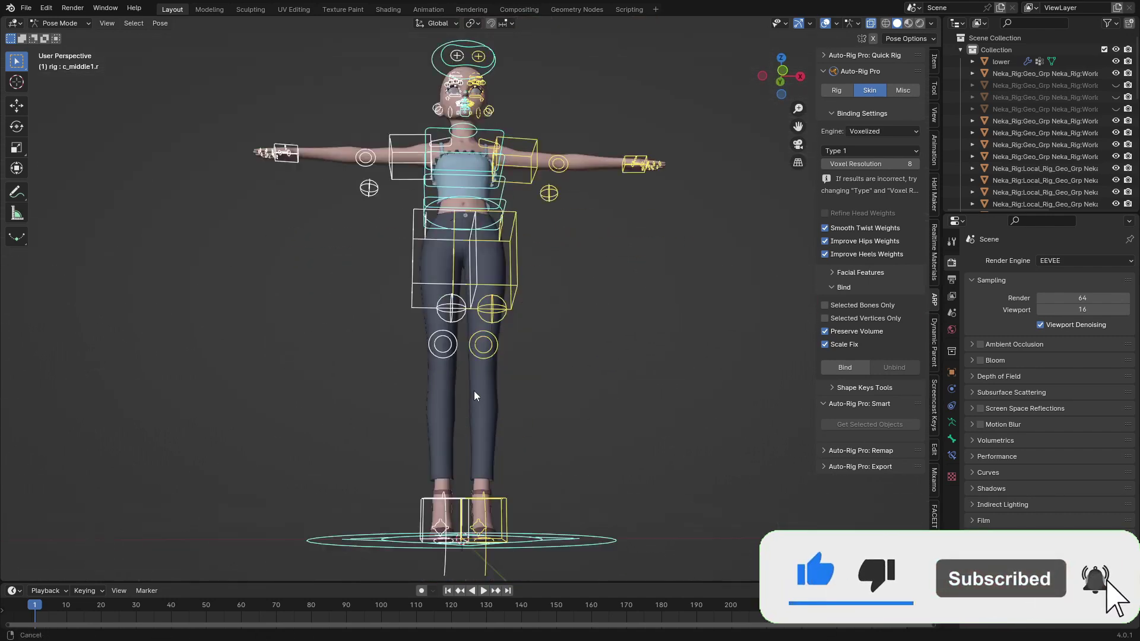
middle_click_drag(475, 395, 448, 231, "shift")
right_click(485, 327)
middle_click_drag(484, 327, 459, 408)
key("g")
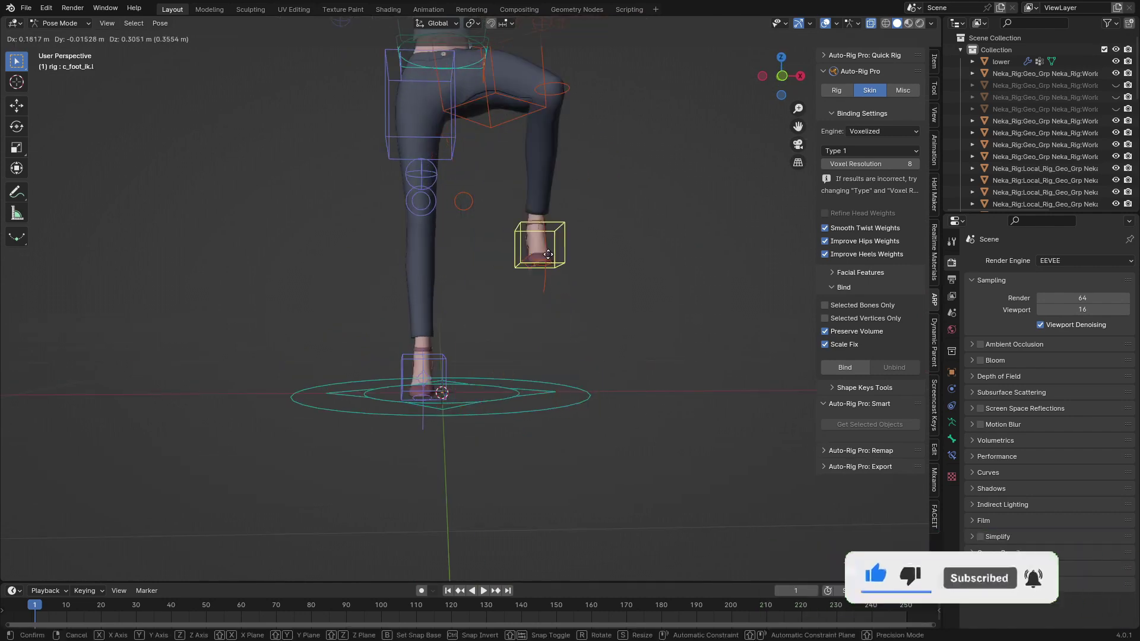
right_click(475, 294)
Open the body mesh in Edit Mode from the front orthographic view with wireframe shading.
middle_click_drag(474, 294, 501, 358, "shift")
scroll(502, 359, "up", 5)
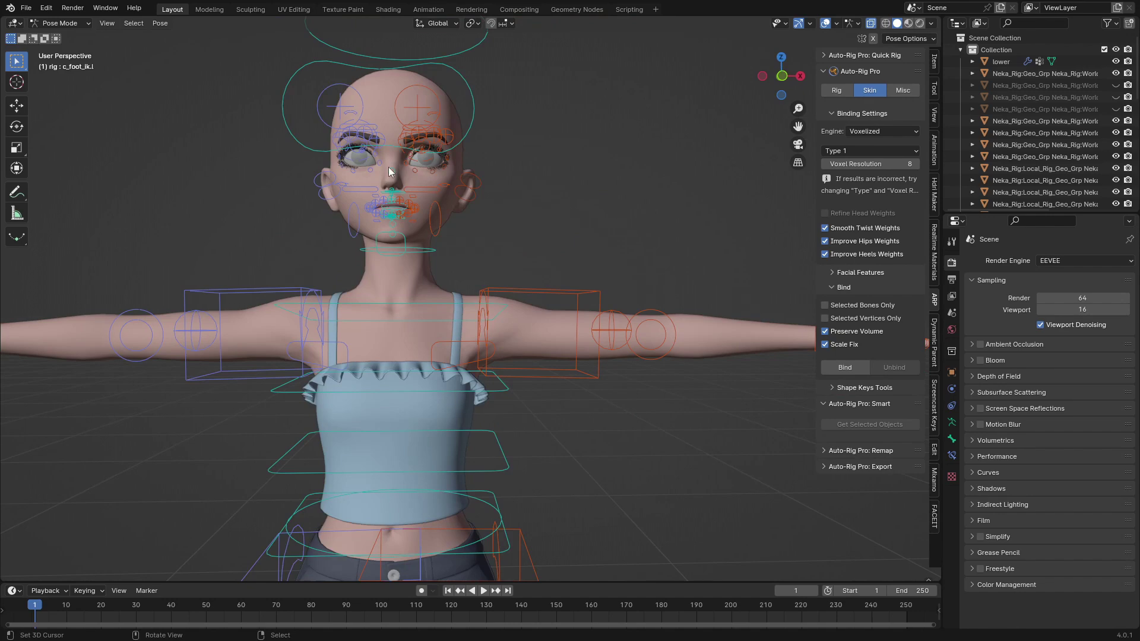
scroll(515, 293, "down", 3)
scroll(621, 228, "up", 2)
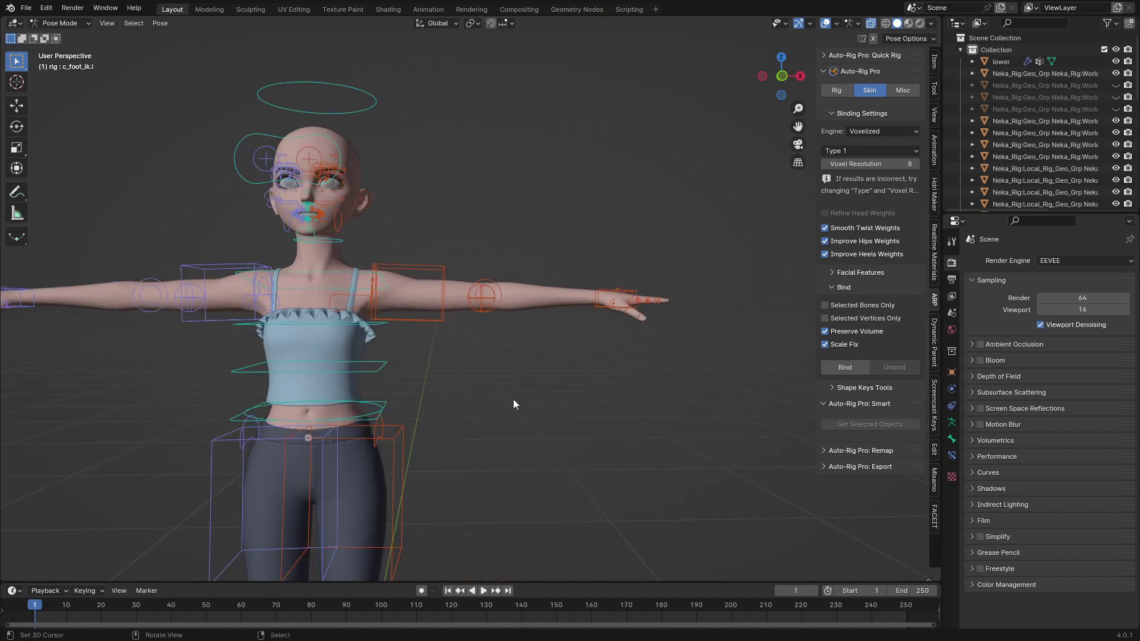
key("KP_1")
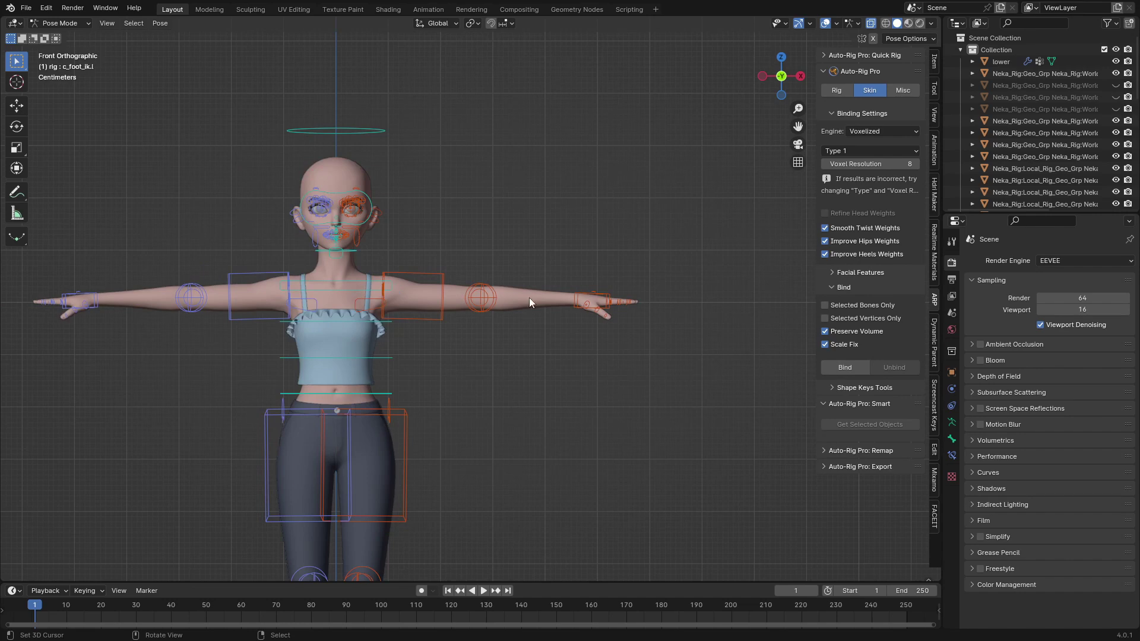
left_click(55, 24)
left_click(58, 37)
left_click(525, 301)
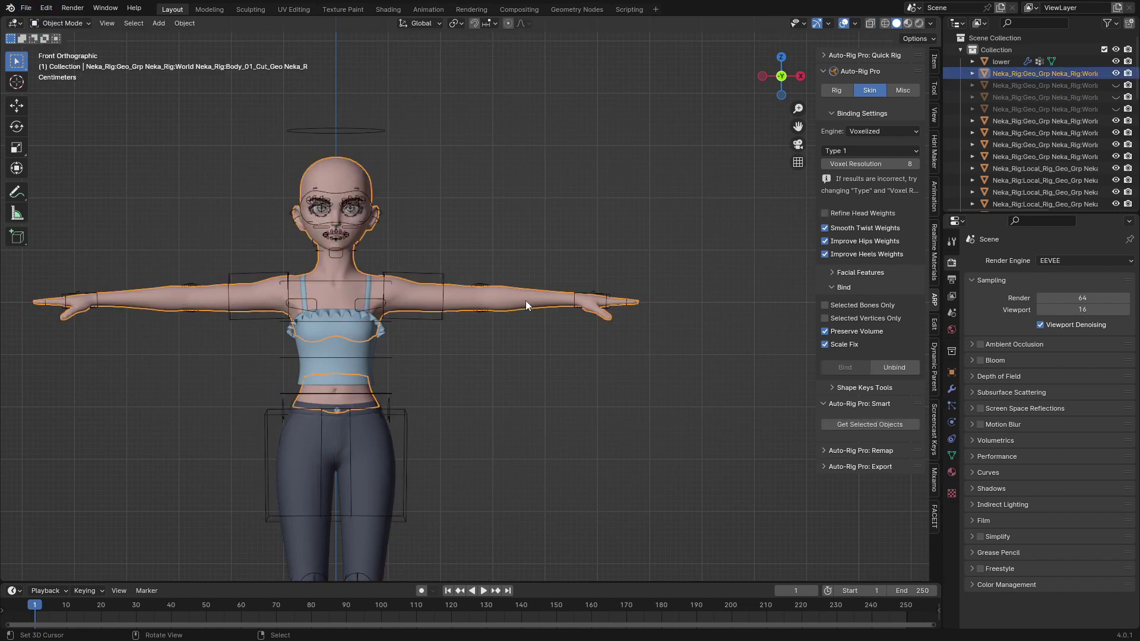
key("Tab")
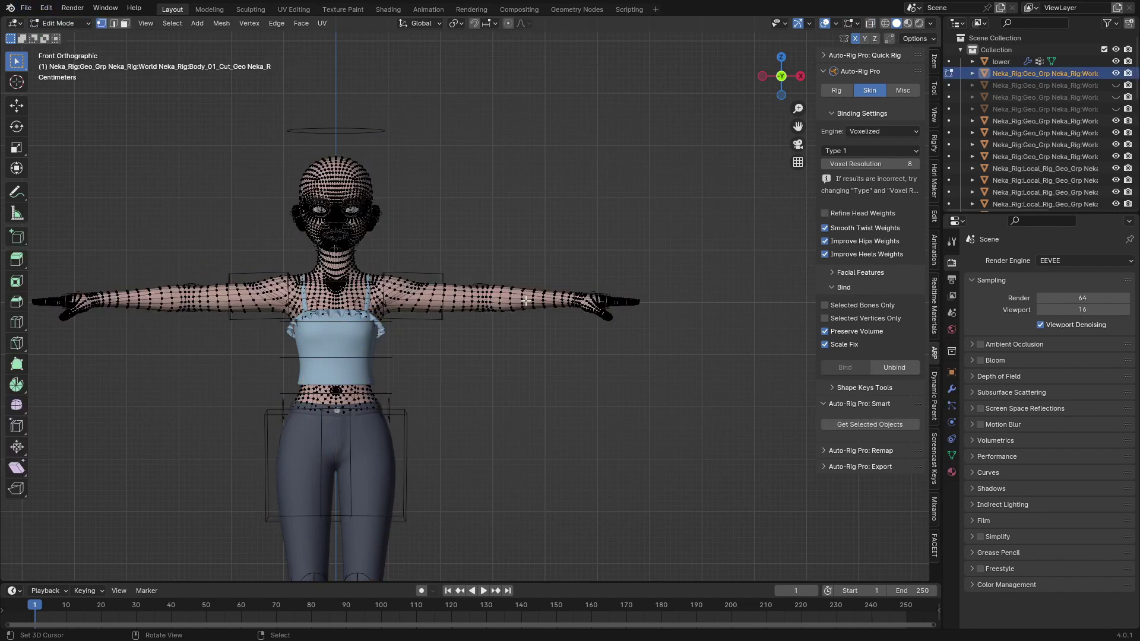
left_click(885, 23)
Box-select the vertices of both hands and the head on the body mesh.
middle_click_drag(559, 274, 598, 249, "shift")
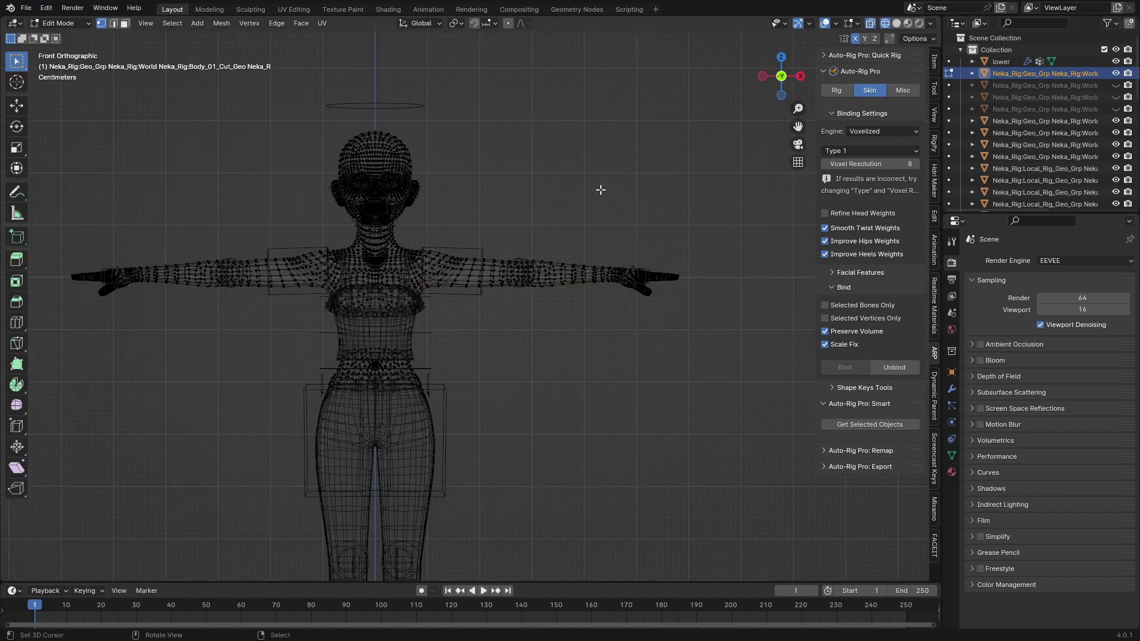
key("b")
left_click_drag(606, 184, 743, 346)
key("b")
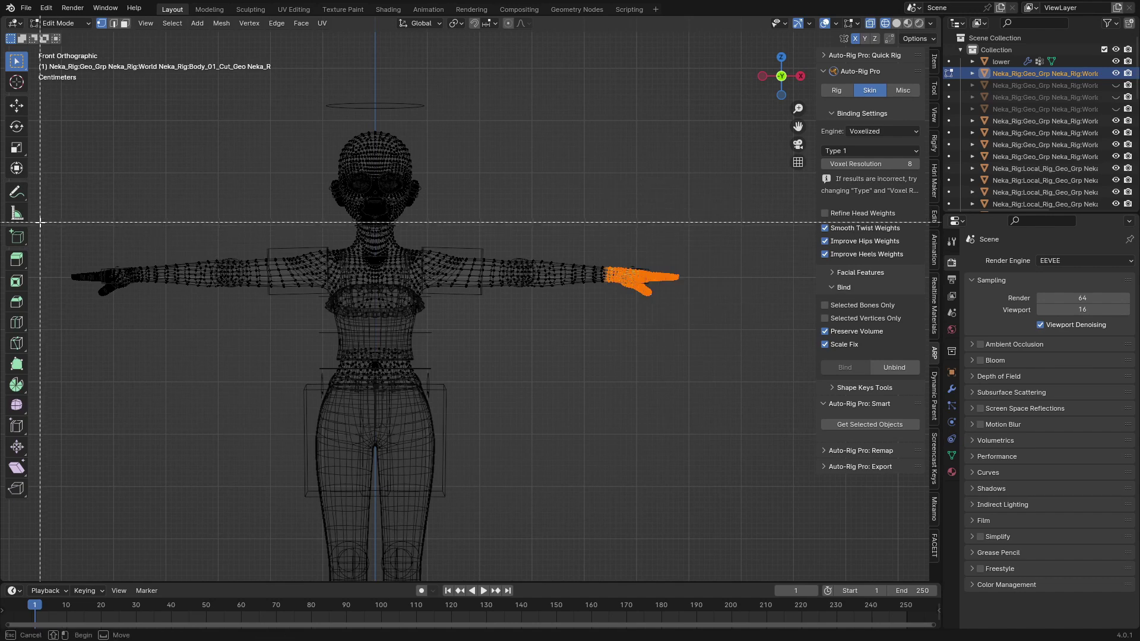
left_click_drag(40, 222, 139, 348)
key("b")
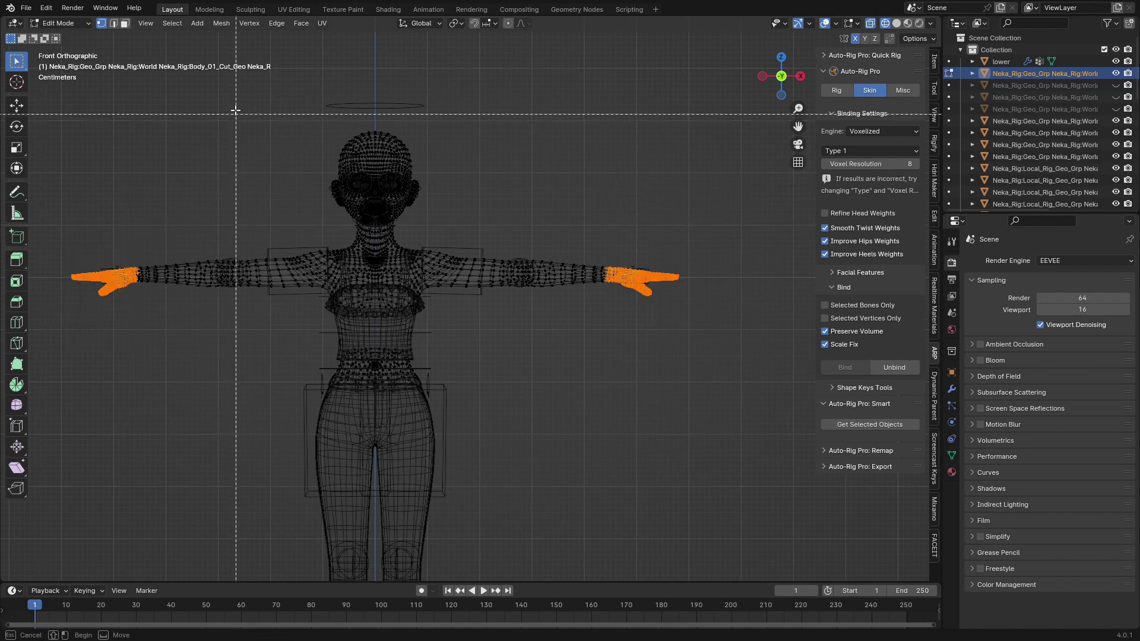
left_click_drag(236, 64, 559, 234)
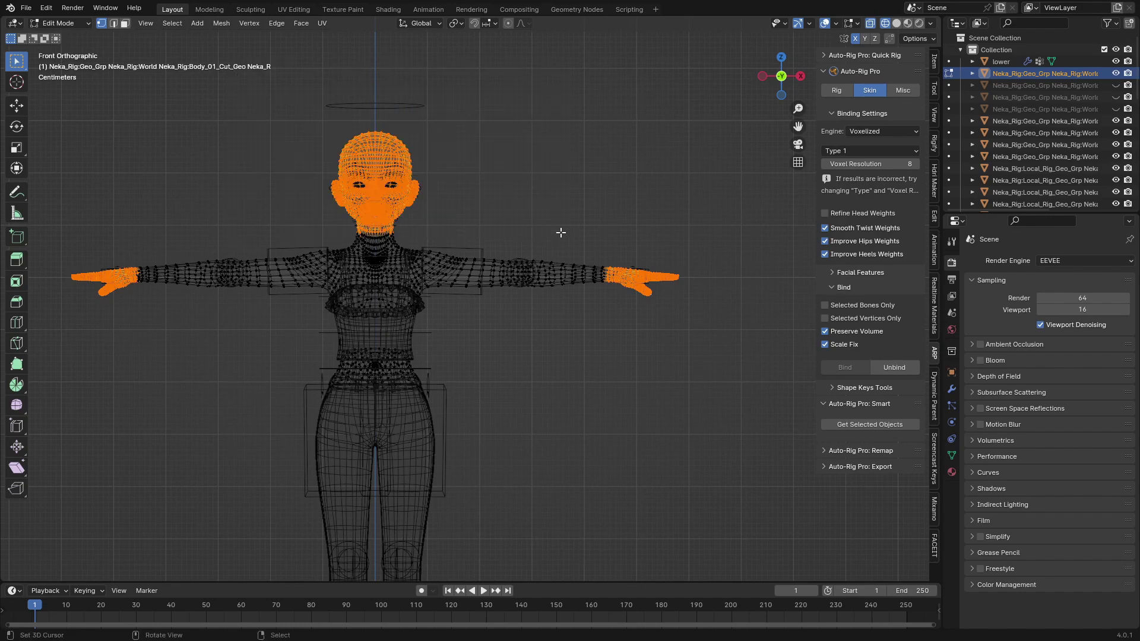
Try box-selecting the neck and upper chest vertices, then return the body mesh to Object Mode.
scroll(475, 285, "up", 3)
key("b")
left_click_drag(250, 172, 374, 249)
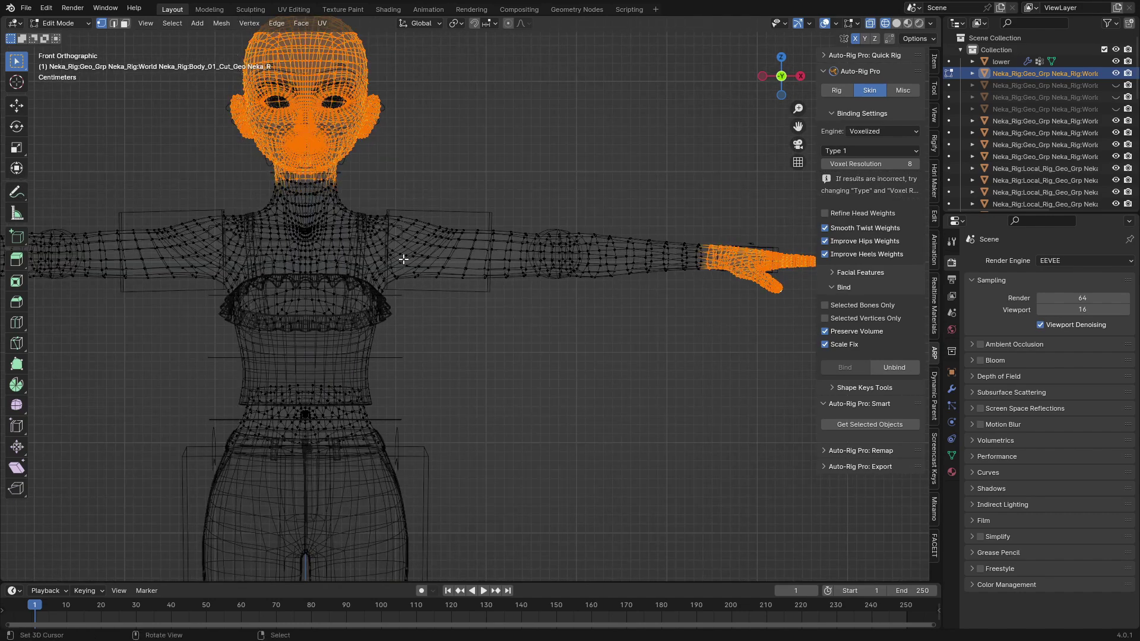
left_click(73, 24)
left_click(74, 34)
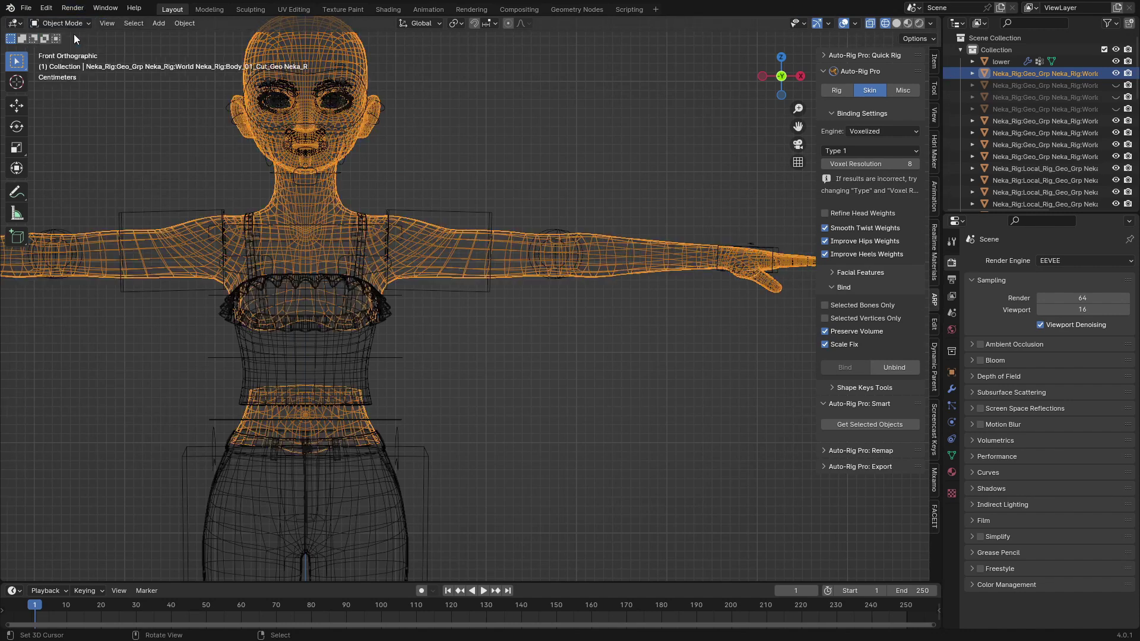
Bind only the selected vertices of the body mesh to the rig using the Heat Maps engine, with the viewport in solid shading.
left_click(886, 131)
left_click(891, 148)
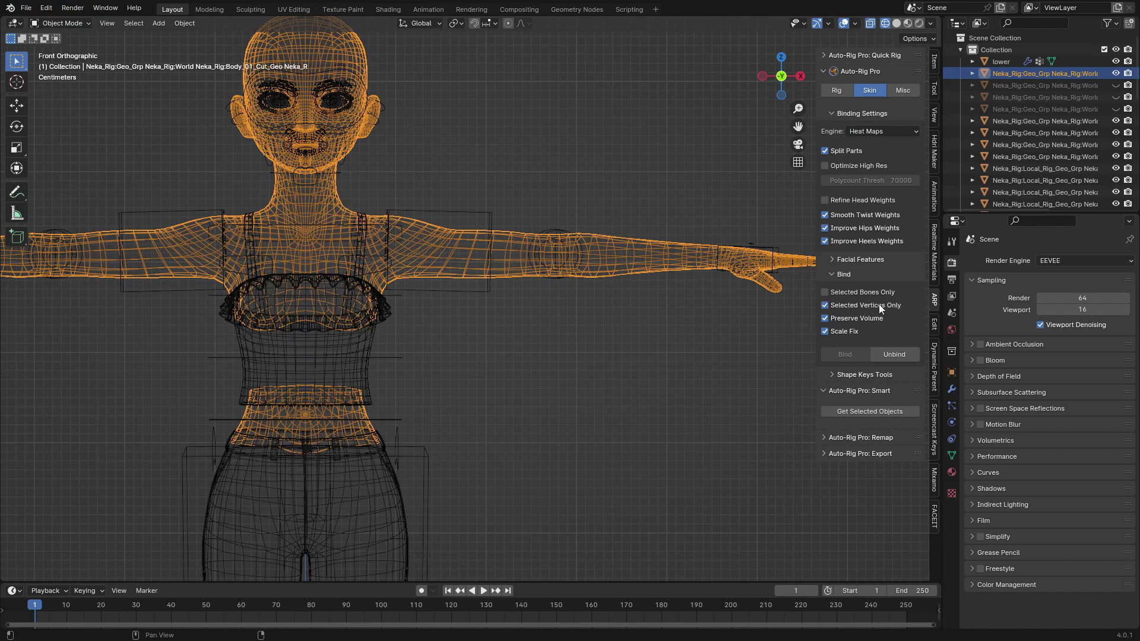
scroll(864, 36, "down", 4)
left_click(896, 23)
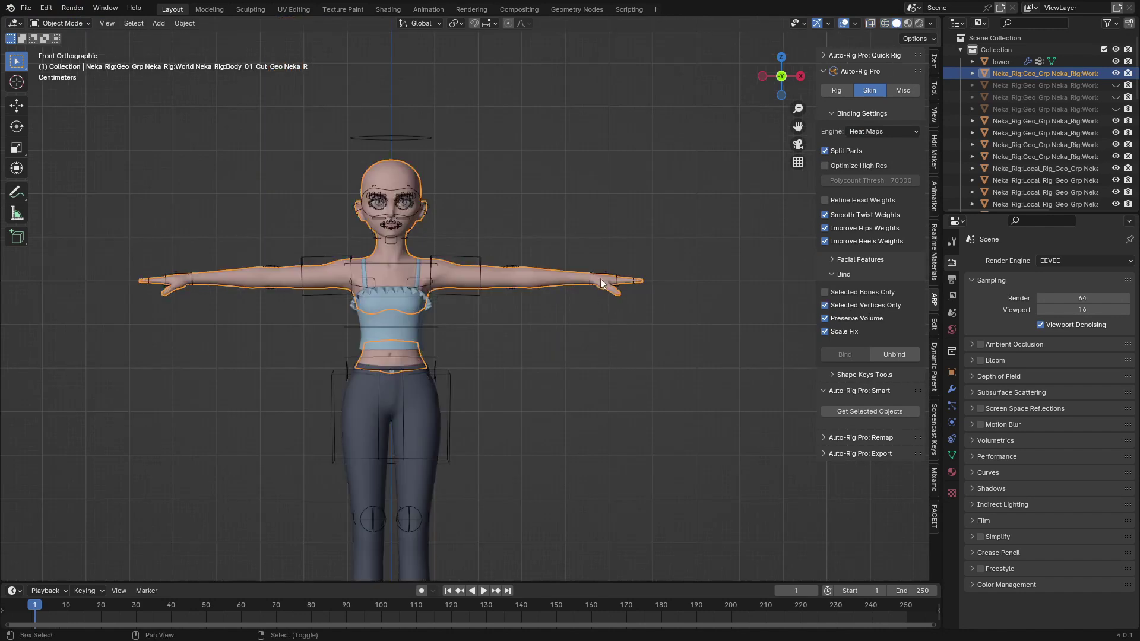
left_click(440, 254, "shift")
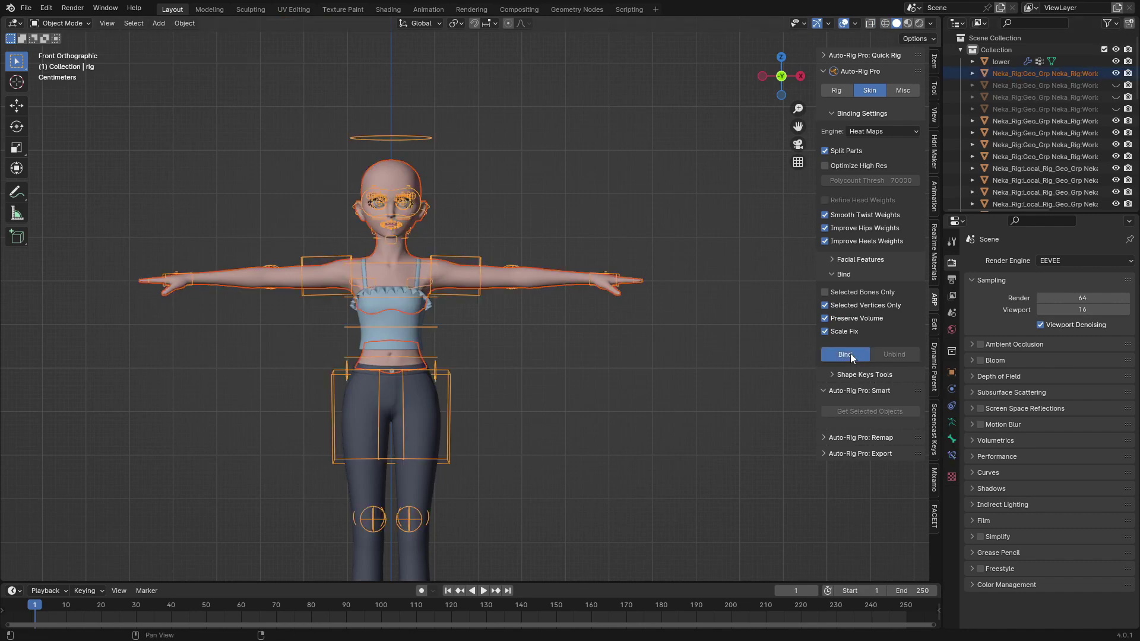
scroll(475, 345, "up", 2)
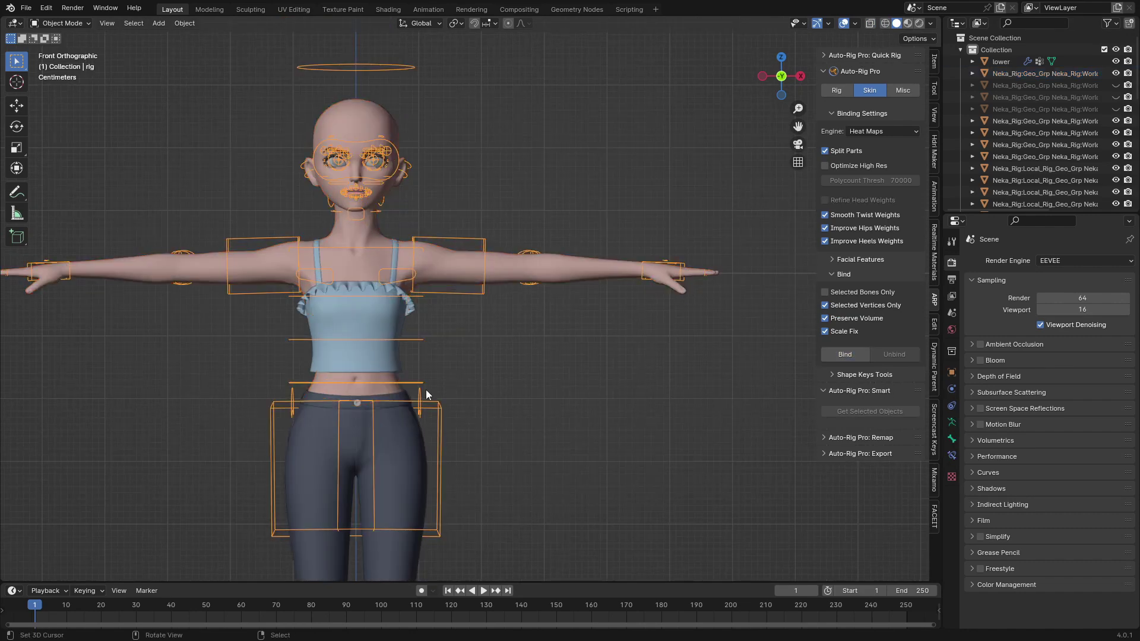
Put the rig in Pose Mode and lower the c_jawbone.x controller to test how the mouth opens.
left_click(63, 63)
scroll(319, 215, "up", 2)
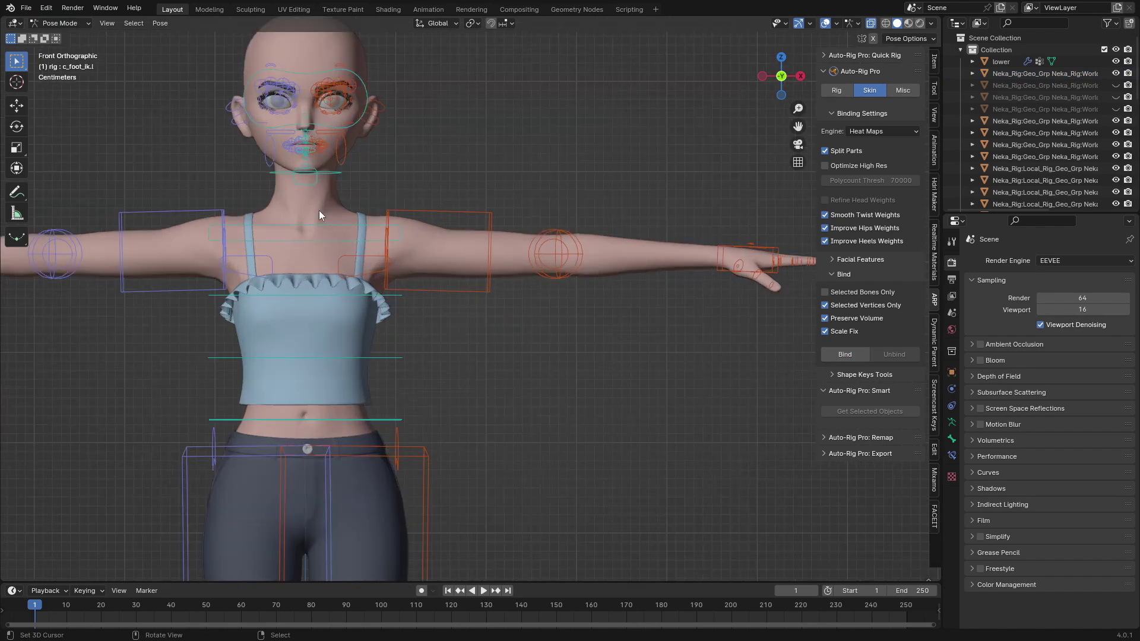
left_click_drag(301, 183, 304, 202)
scroll(279, 241, "up", 4)
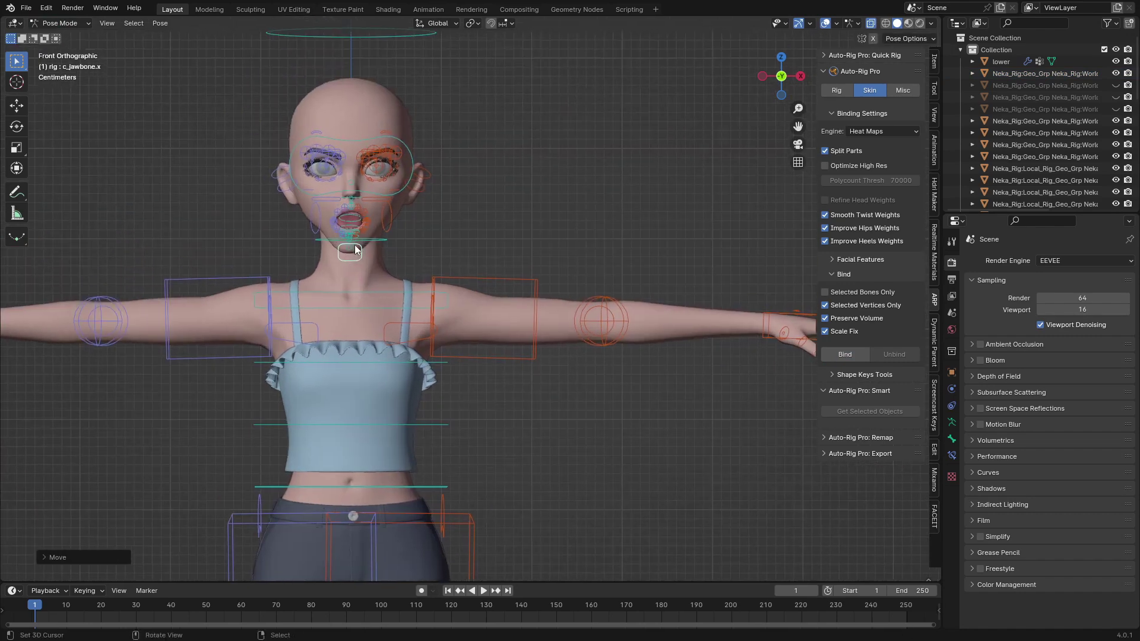
scroll(278, 237, "down", 2)
middle_click_drag(275, 201, 398, 294, "shift")
scroll(379, 294, "down", 1)
key("g")
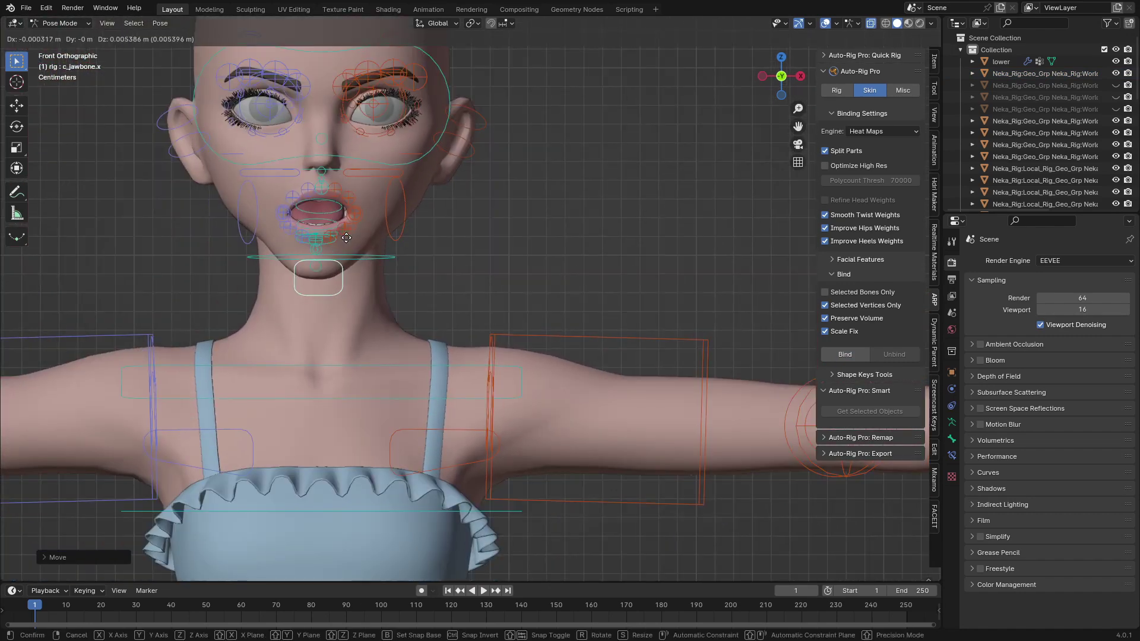
right_click(341, 286)
Try rotating the left index finger controller c_index1.l to test the finger deformation.
scroll(576, 293, "down", 4)
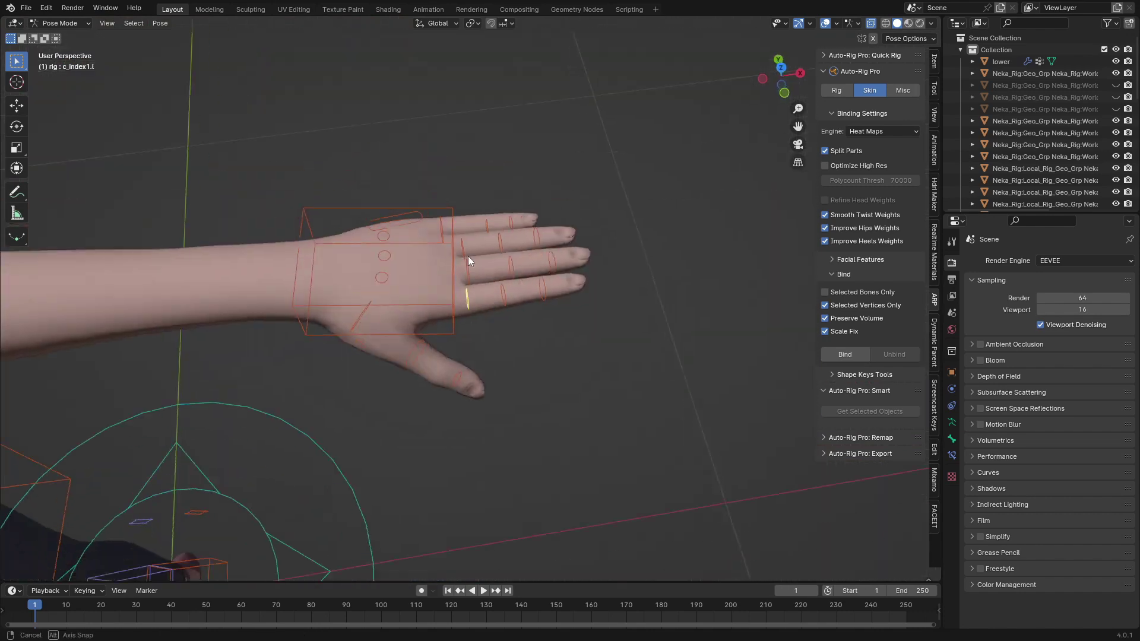
key("r")
key("Escape")
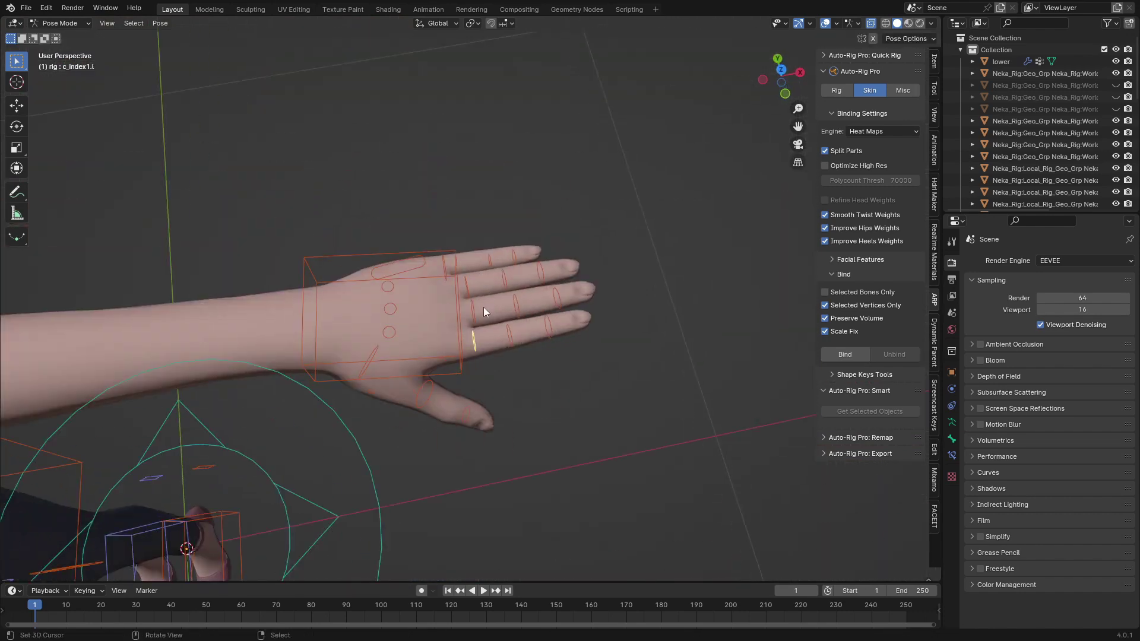
key("r")
right_click(479, 394)
Move the left hand IK controller down beside the body and rotate it to test elbow and wrist bending.
scroll(332, 413, "down", 5)
middle_click_drag(281, 418, 505, 380, "shift")
middle_click_drag(505, 380, 599, 238)
right_click(675, 176)
key("g")
left_click(495, 326)
key("r")
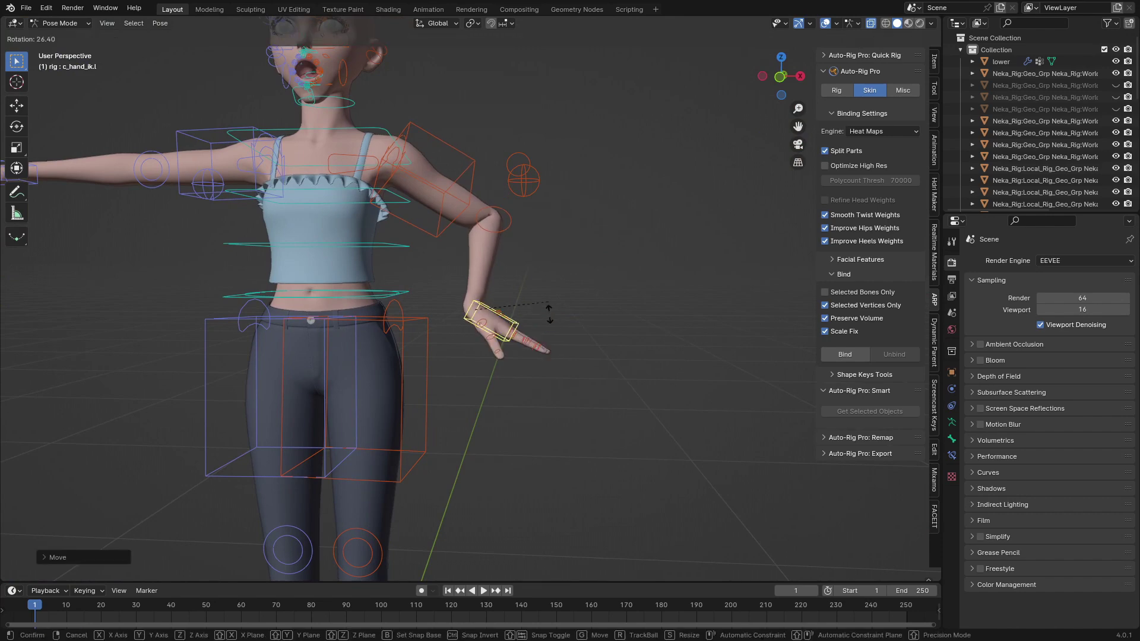
left_click(499, 387)
Try lifting the left foot IK controller to check the leg deformation under the new binding.
scroll(434, 421, "down", 4)
middle_click_drag(402, 561, 420, 379, "shift")
right_click(432, 372)
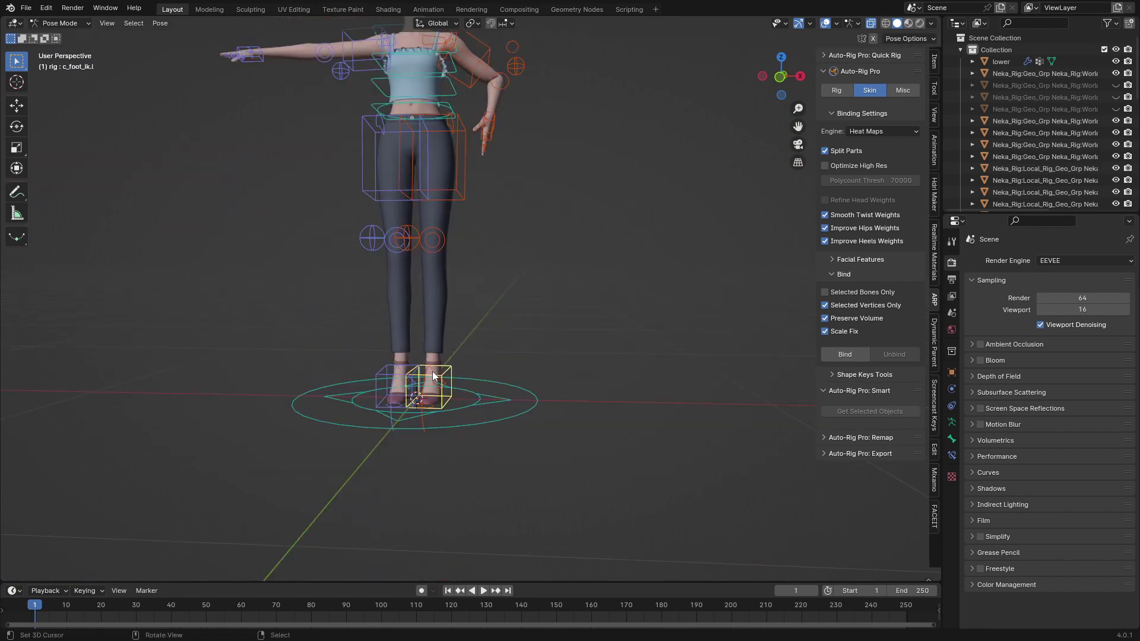
key("g")
right_click(418, 148)
middle_click_drag(418, 147, 463, 374, "shift")
scroll(463, 374, "up", 3)
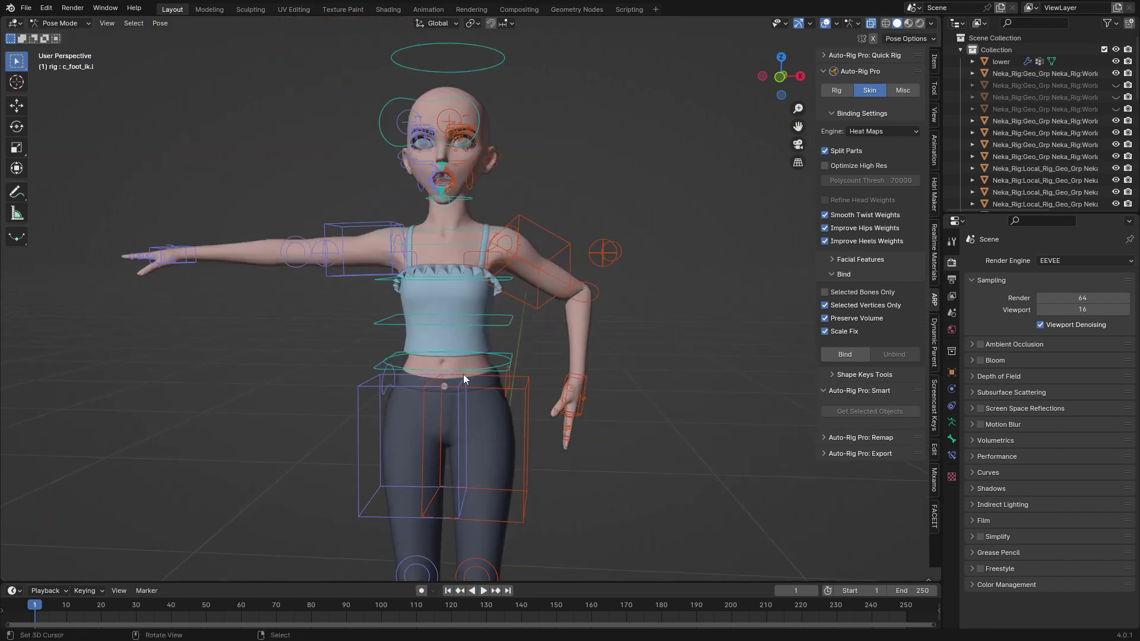
Try rotating a spine controller on the torso to test the upper-body deformation, and undo the rotation.
right_click(462, 283)
middle_click_drag(462, 283, 411, 281)
key("r")
left_click(454, 170)
middle_click_drag(415, 386, 564, 357)
key("ctrl+z")
key("r")
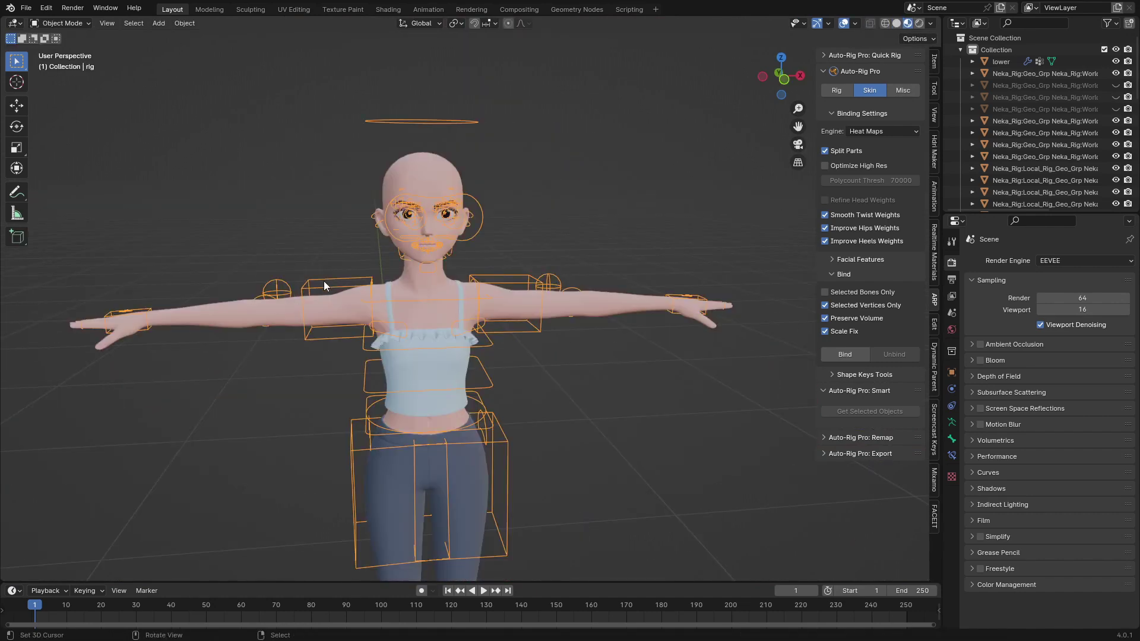
Unhide the hair and both earring meshes, and select each earring in turn to check that they are separate objects.
left_click_drag(1115, 85, 1115, 109)
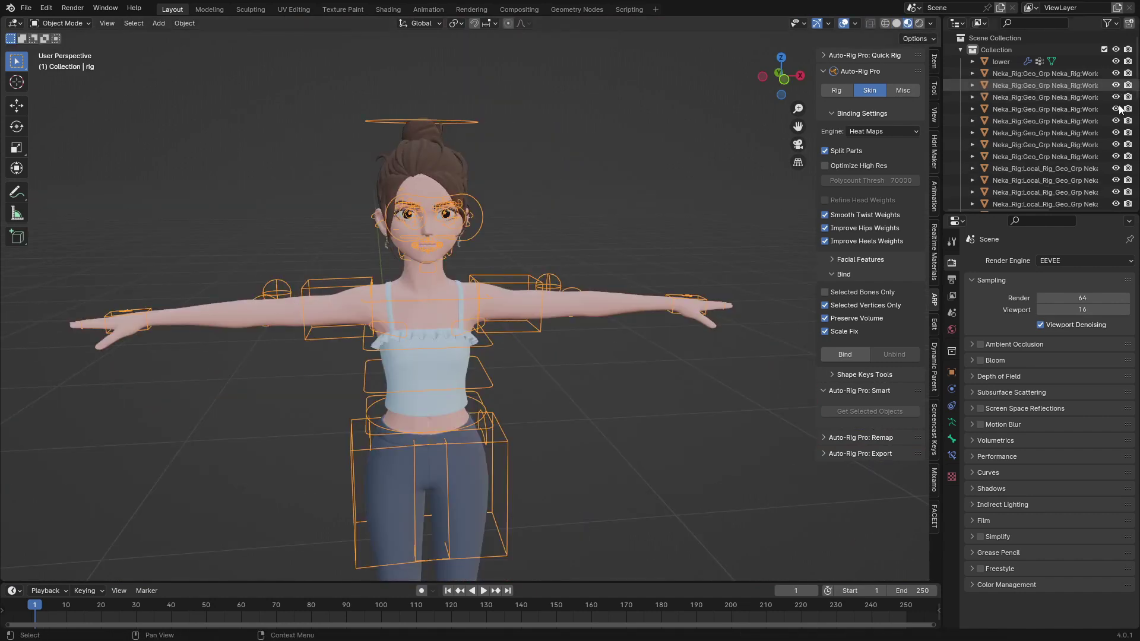
scroll(409, 153, "up", 7)
right_click(429, 90)
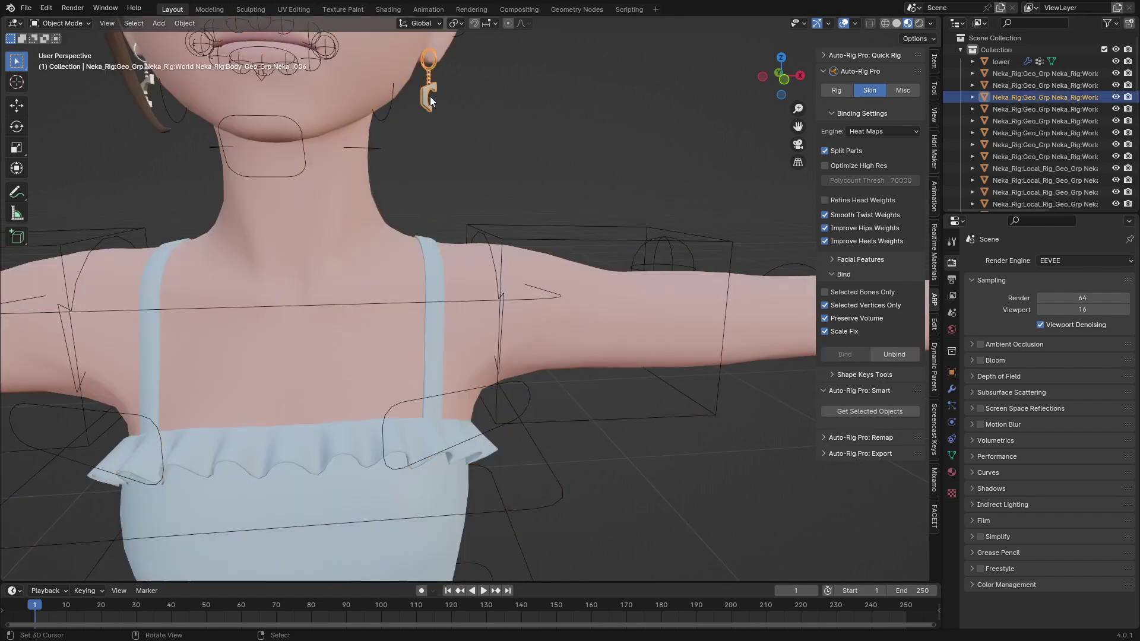
scroll(429, 96, "down", 4)
middle_click_drag(430, 96, 484, 100)
scroll(335, 262, "up", 3)
right_click(336, 263)
scroll(336, 262, "down", 2)
middle_click_drag(336, 263, 246, 261)
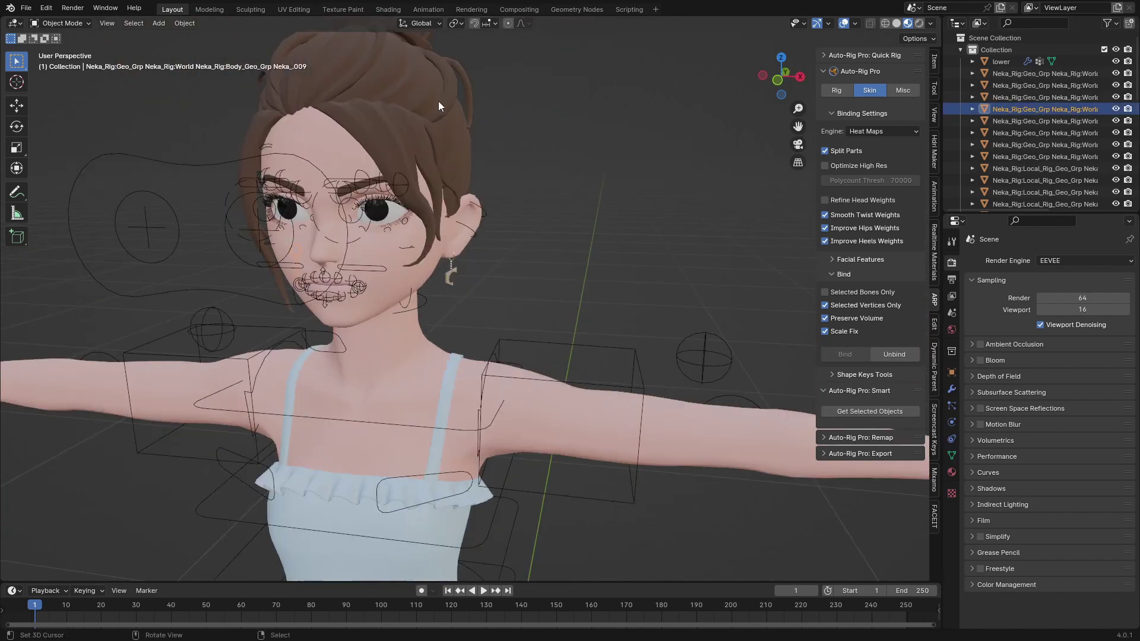
Parent the hair mesh to the rig's c_head.x controller using the Bone parenting option.
right_click(433, 63)
scroll(449, 119, "down", 5)
left_click(391, 165, "shift")
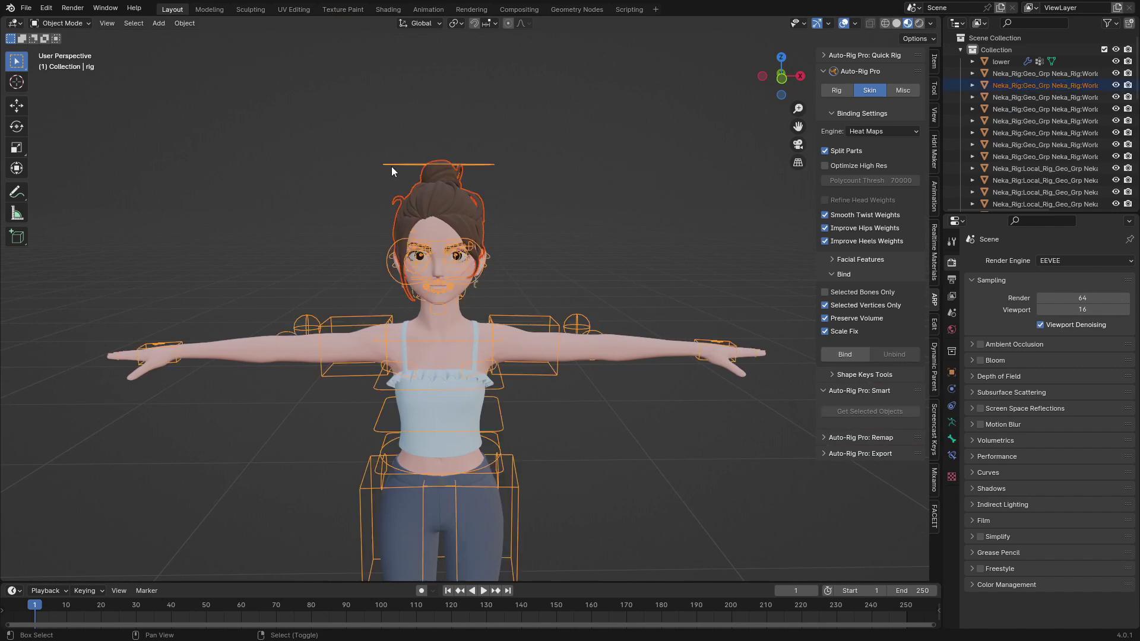
left_click(61, 22)
left_click(59, 62)
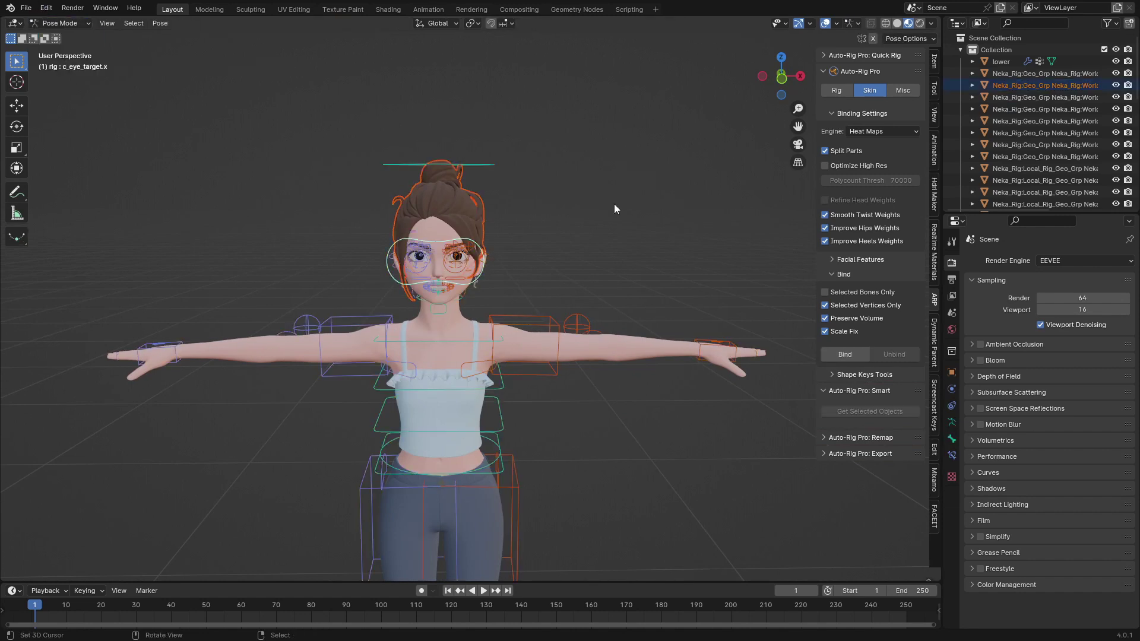
left_click(481, 165)
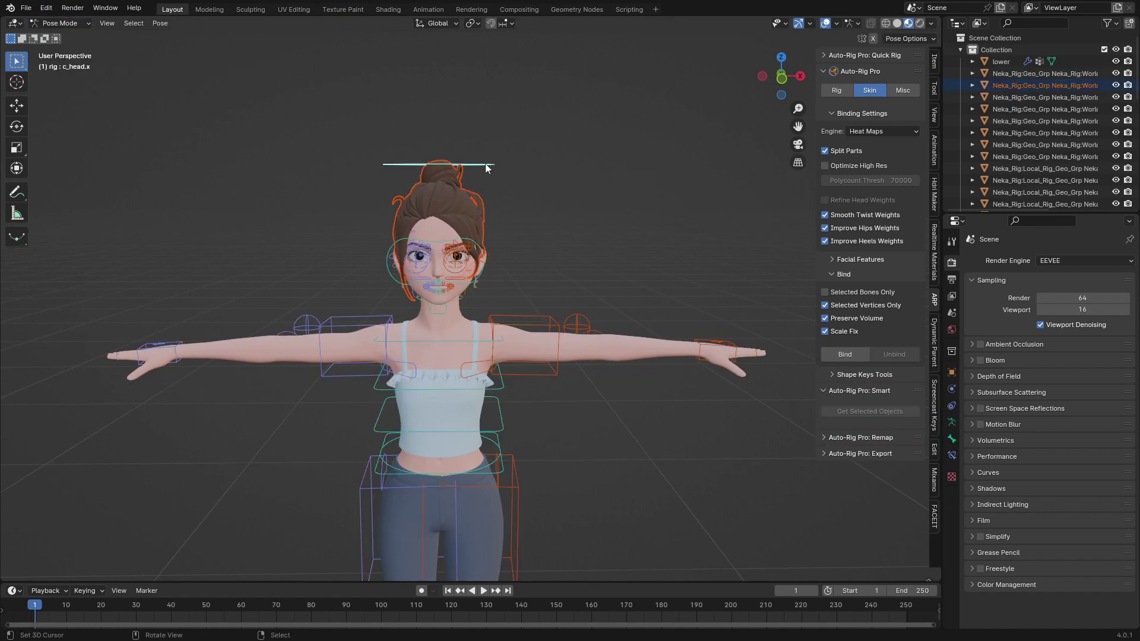
key("ctrl+p")
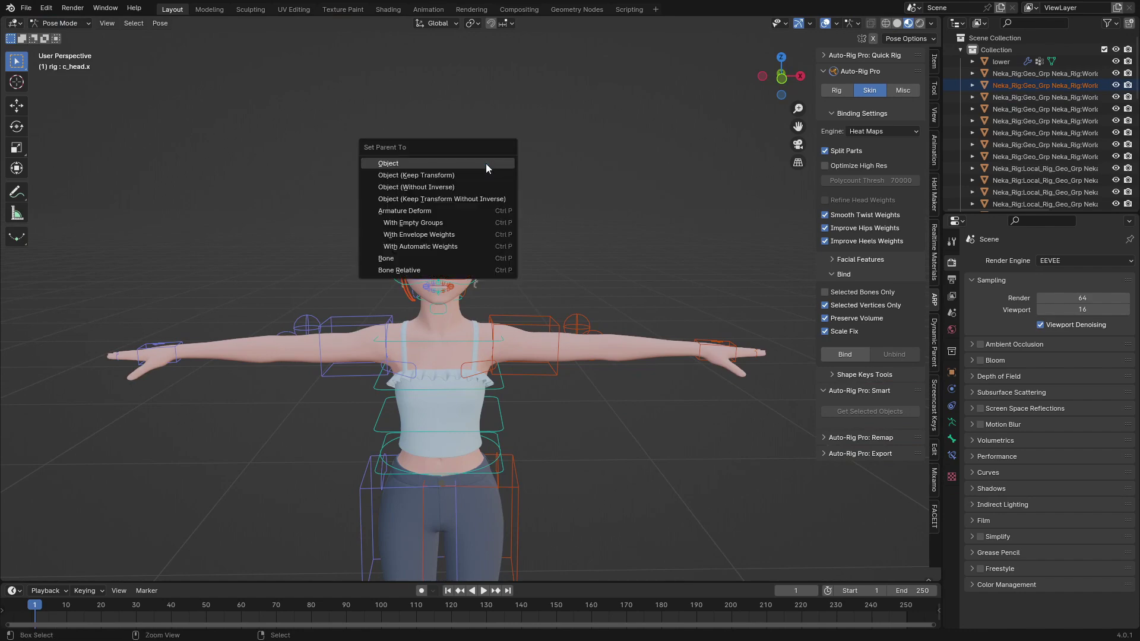
left_click(426, 256)
Back in Object Mode, select the left earring with the rig and bone-parent it to the c_ear_02.l ear controller in Pose Mode.
key("KP_Decimal")
left_click(62, 23)
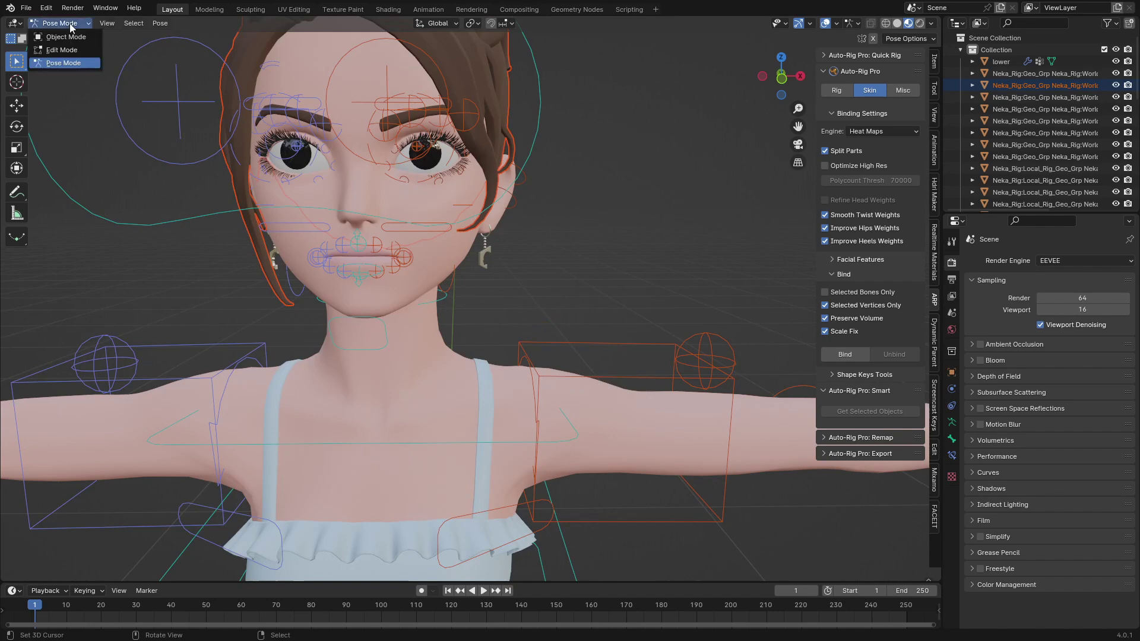
left_click(59, 34)
left_click(440, 274)
middle_click_drag(440, 274, 353, 259)
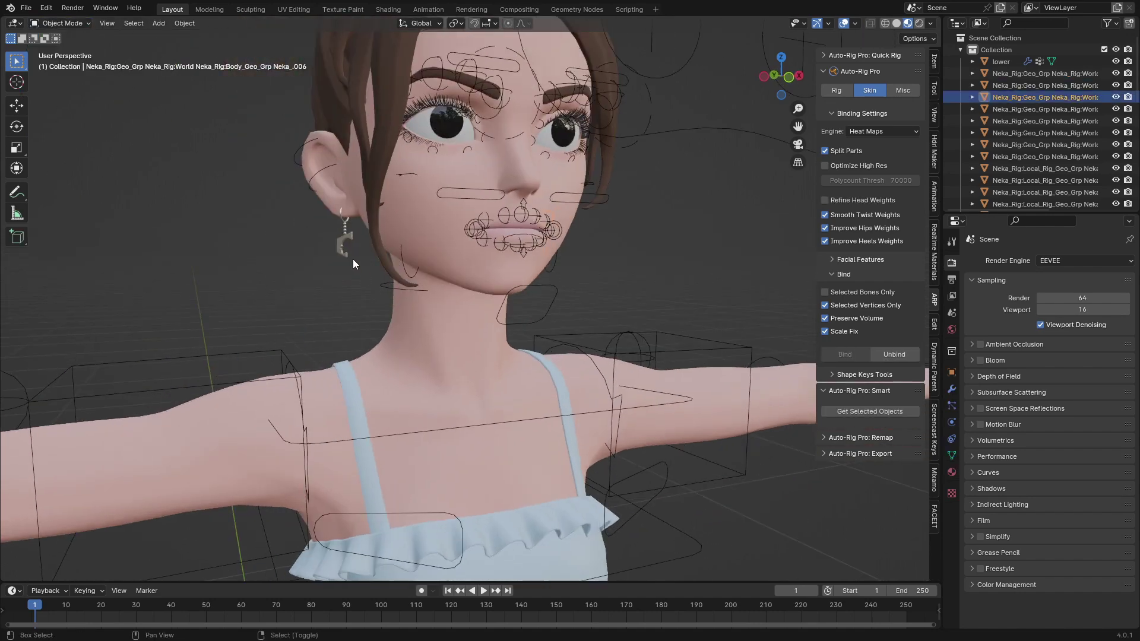
middle_click_drag(521, 256, 468, 255)
left_click(66, 23)
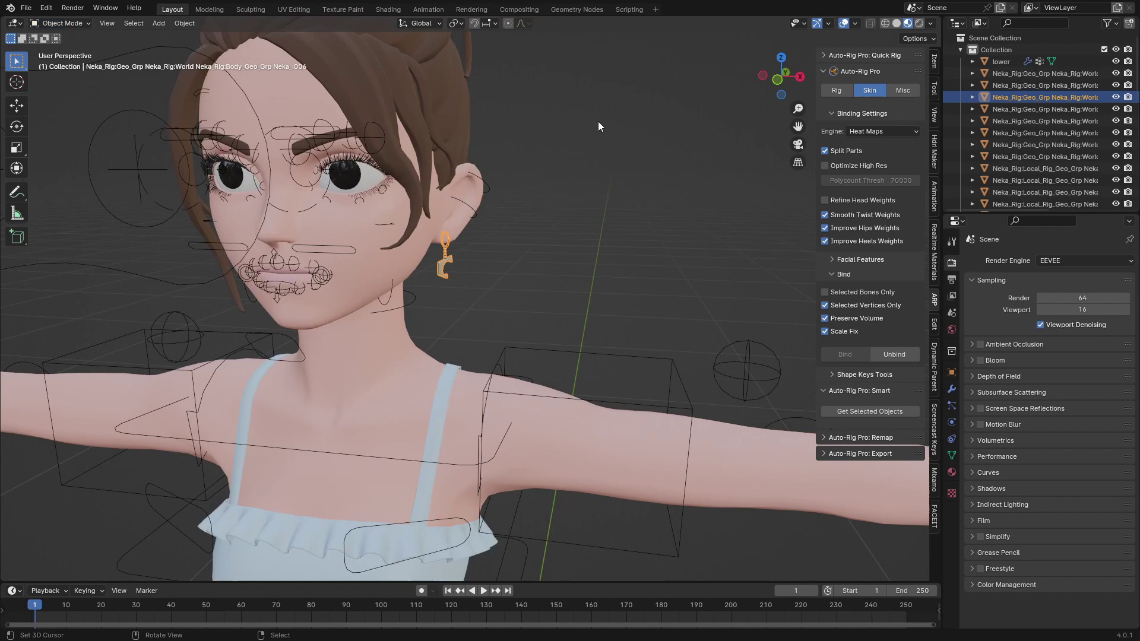
left_click(493, 193, "shift")
left_click(43, 24)
left_click(48, 64)
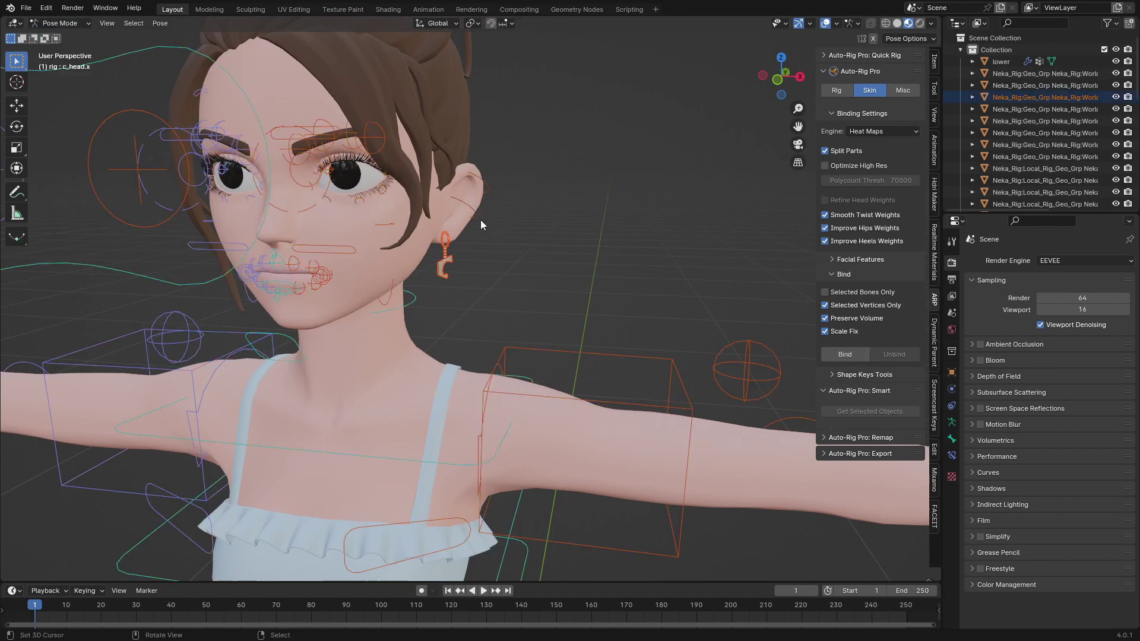
left_click(474, 215)
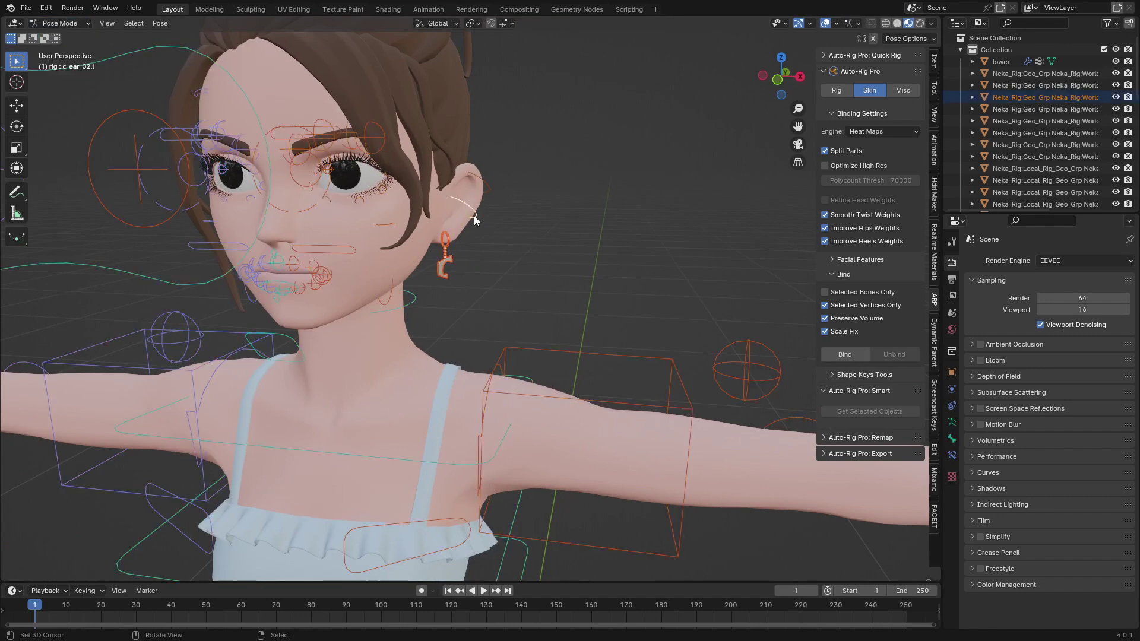
key("ctrl+p")
left_click(432, 238)
Try rotating the c_head.x controller from several view angles to test whether the hair and earrings follow the head.
middle_click_drag(422, 251, 469, 243)
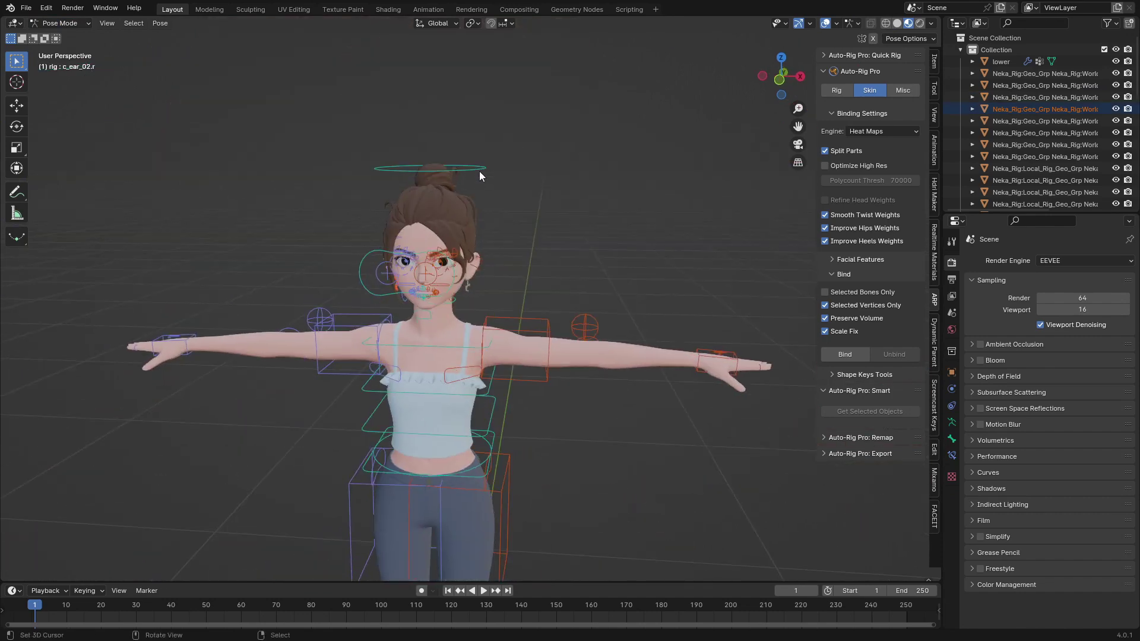
left_click(478, 167)
key("r")
right_click(465, 396)
middle_click_drag(465, 399, 543, 190)
scroll(543, 190, "up", 2)
key("r")
right_click(355, 265)
middle_click_drag(351, 264, 456, 285)
key("r")
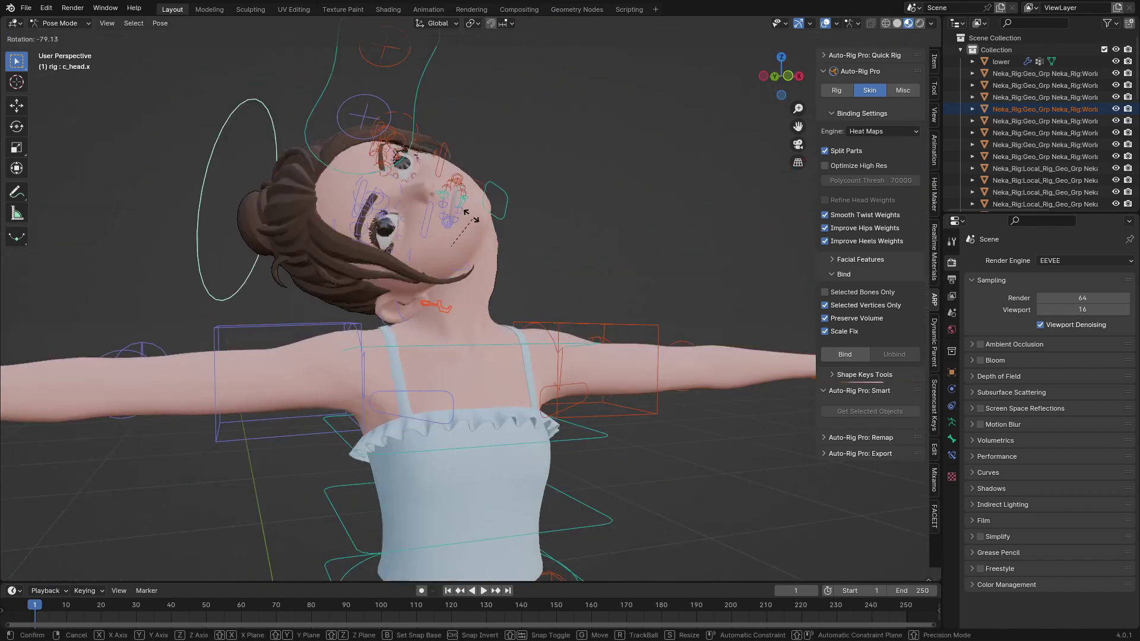
key("Escape")
Raise the left foot IK controller and move it outward to test the hip and knee deformation.
scroll(531, 355, "down", 6)
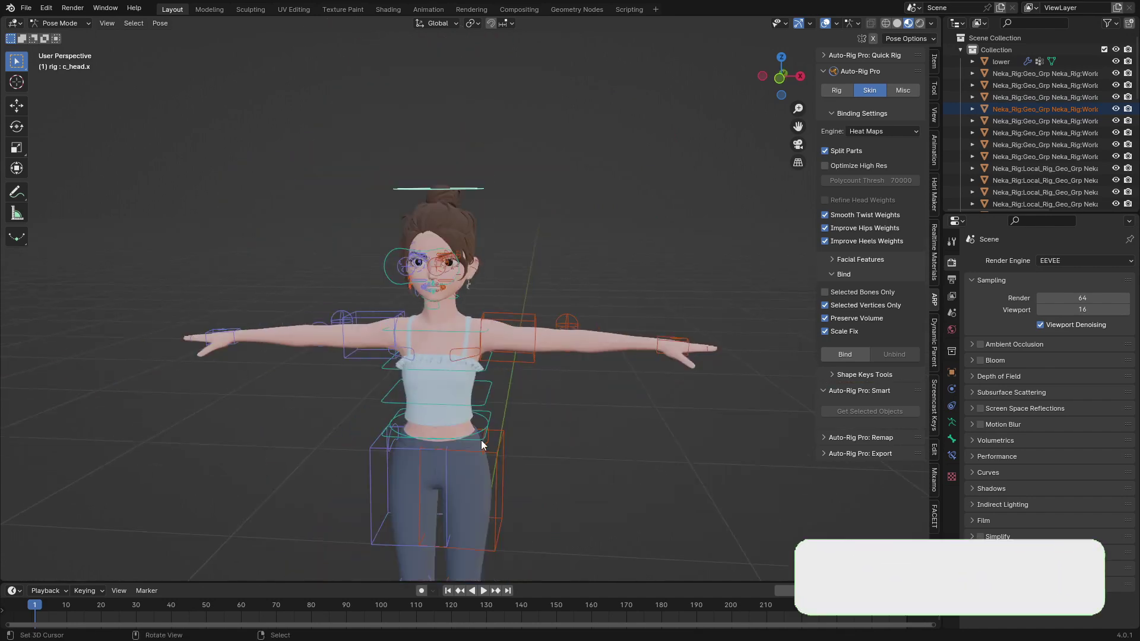
scroll(462, 425, "up", 2)
right_click(454, 477)
key("g")
left_click(482, 398)
middle_click_drag(486, 394, 466, 290)
scroll(548, 321, "up", 3)
key("g")
left_click(524, 314)
Try rotating the c_spine_01.x and c_spine_03.x controllers to test the waist and chest deformation.
middle_click_drag(483, 193, 475, 344, "shift")
left_click(476, 345)
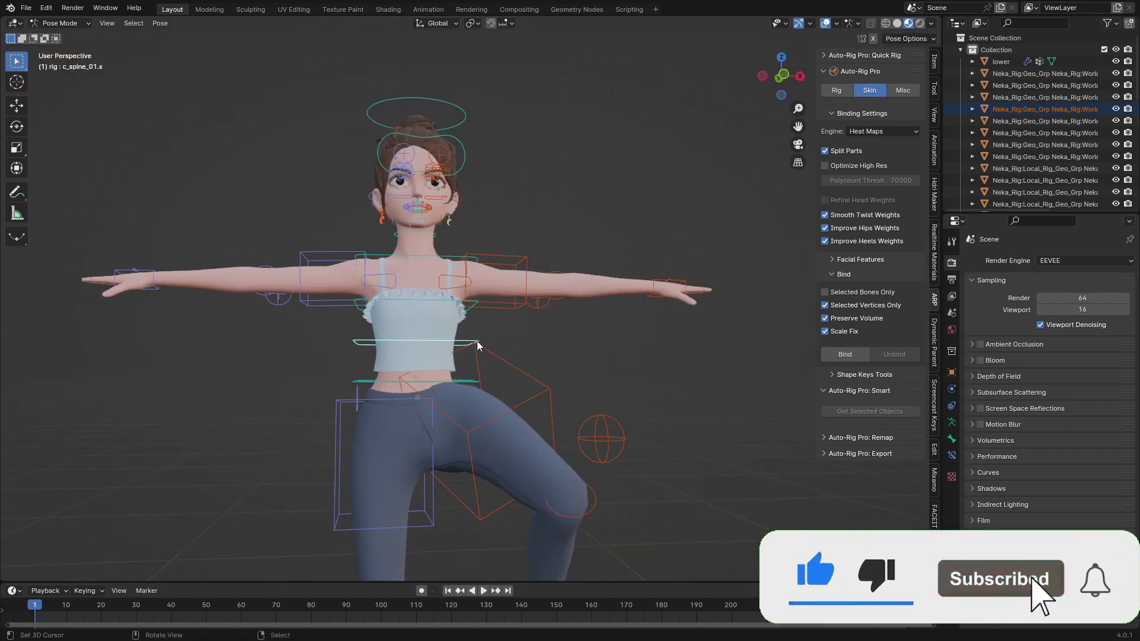
key("r")
key("Escape")
left_click(463, 282)
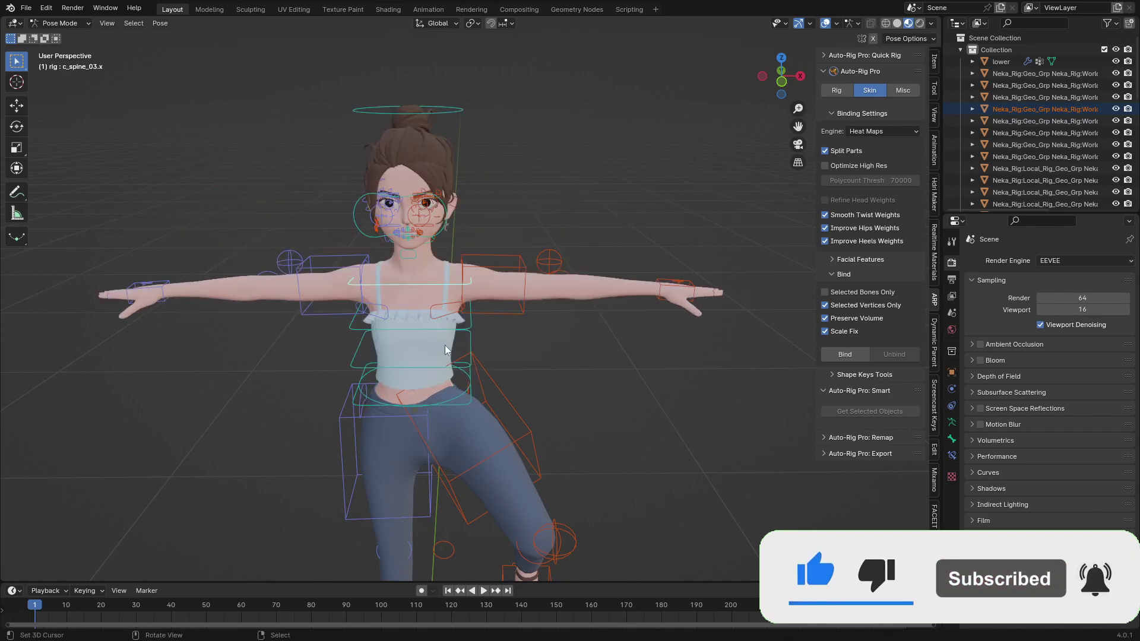
key("r")
key("Escape")
Select all of the rig's controllers in Pose Mode.
scroll(322, 231, "up", 4)
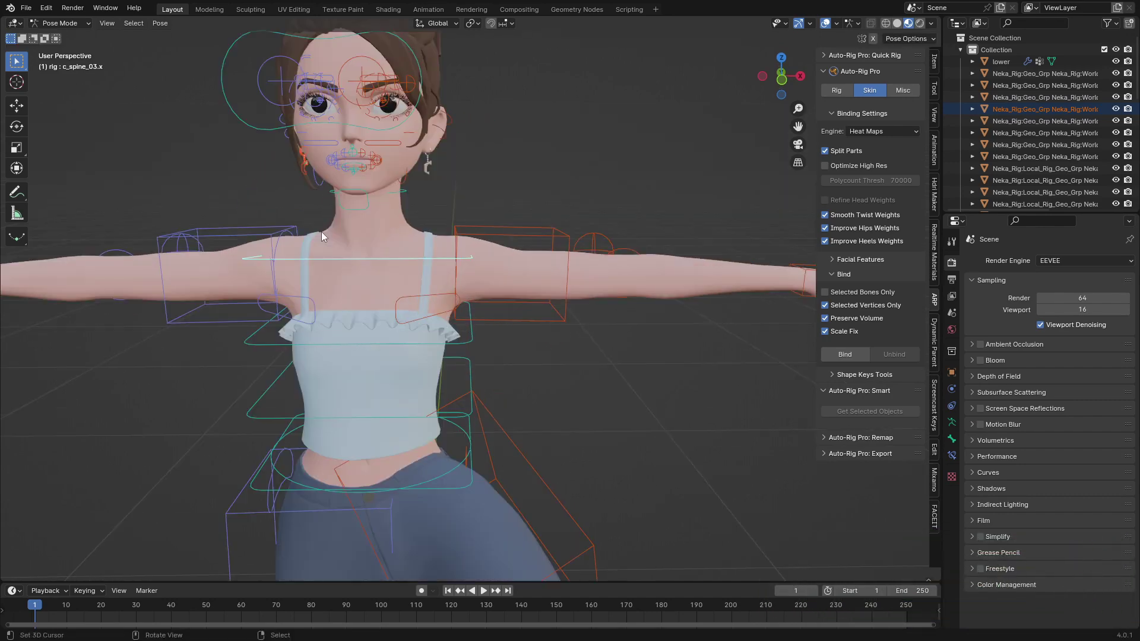
key("a")
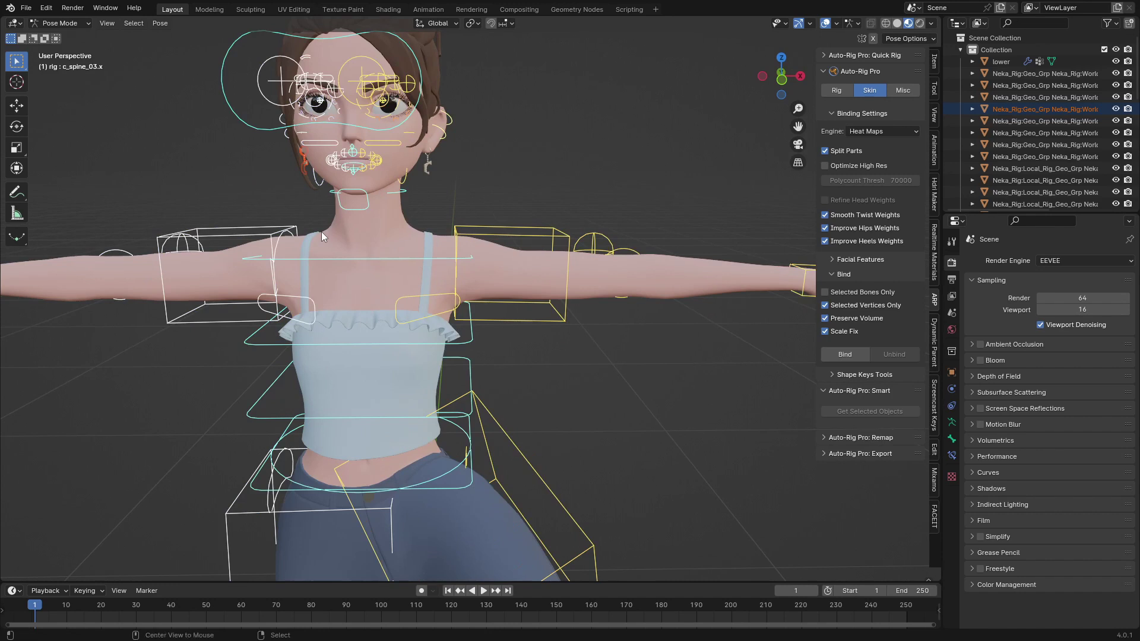